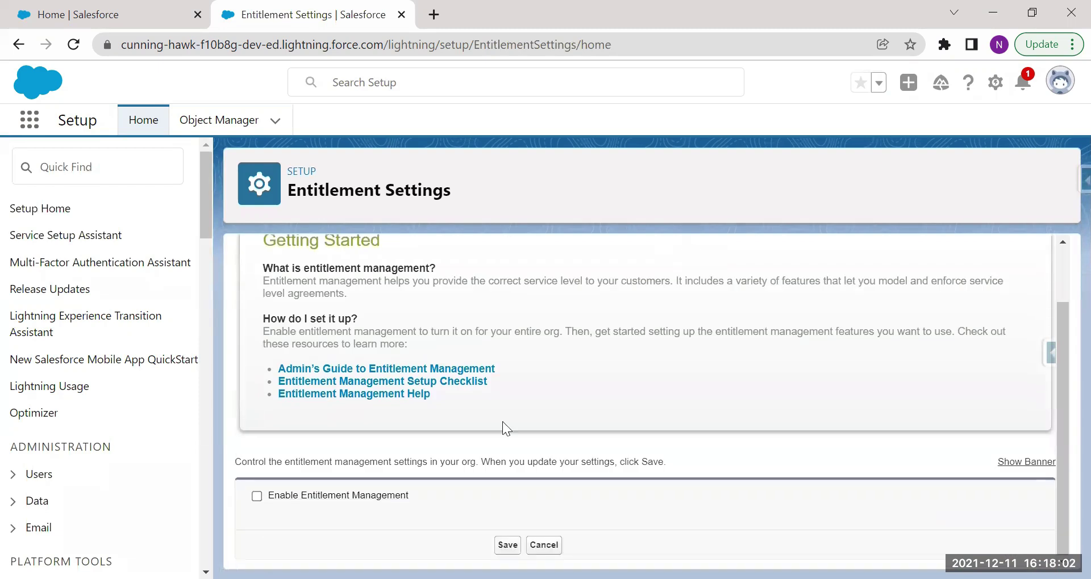
Enable Entitlement Management for the org and save the entitlement settings.
{"action": "left_click", "coordinate": [257, 496]}
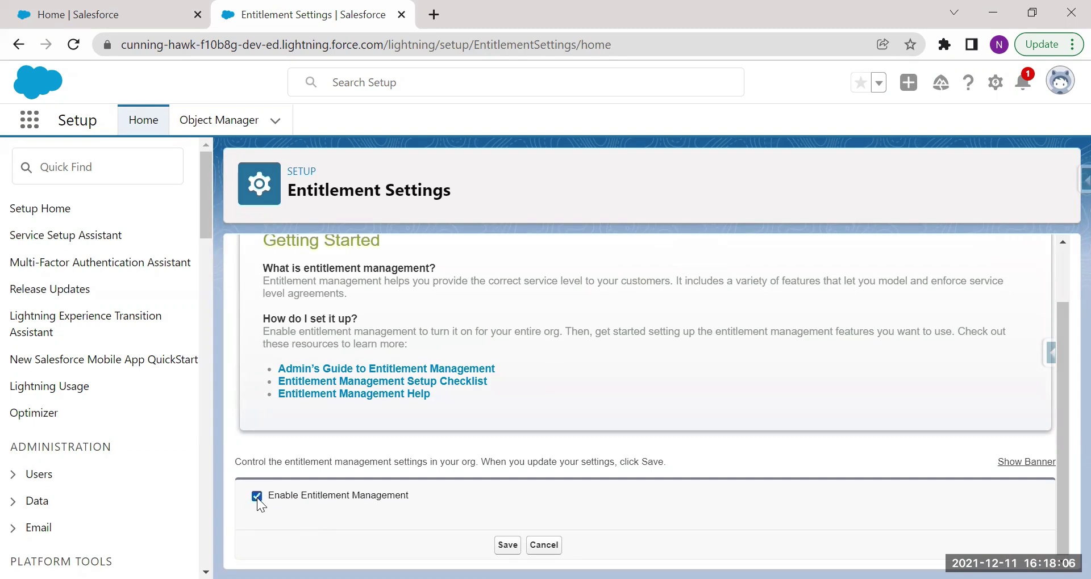
{"action": "left_click", "coordinate": [507, 548]}
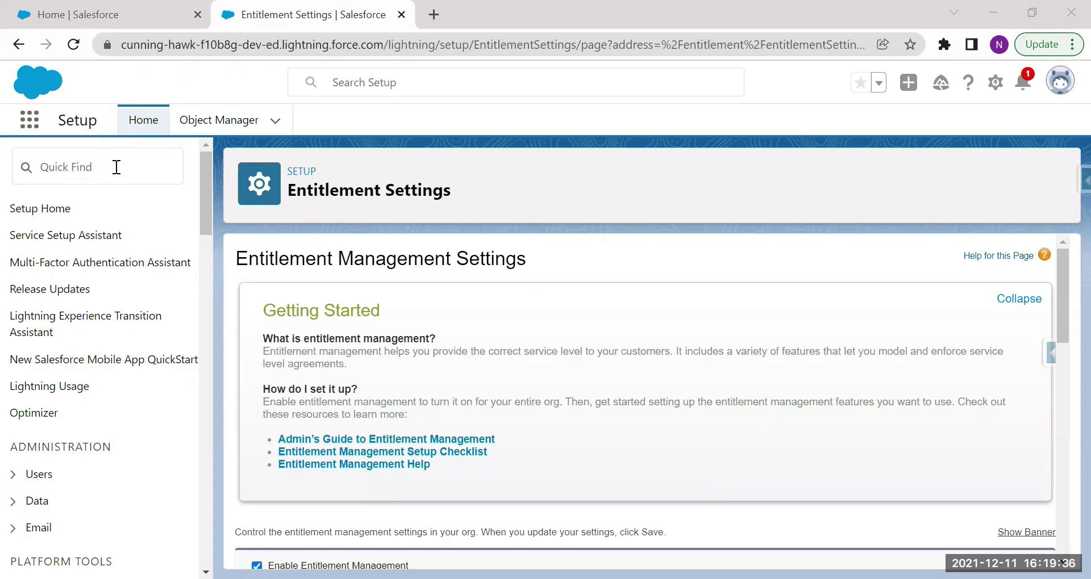
Find the Field Accessibility setup page and choose Case as the record type.
{"action": "left_click", "coordinate": [117, 167]}
{"action": "type", "text": "F"}
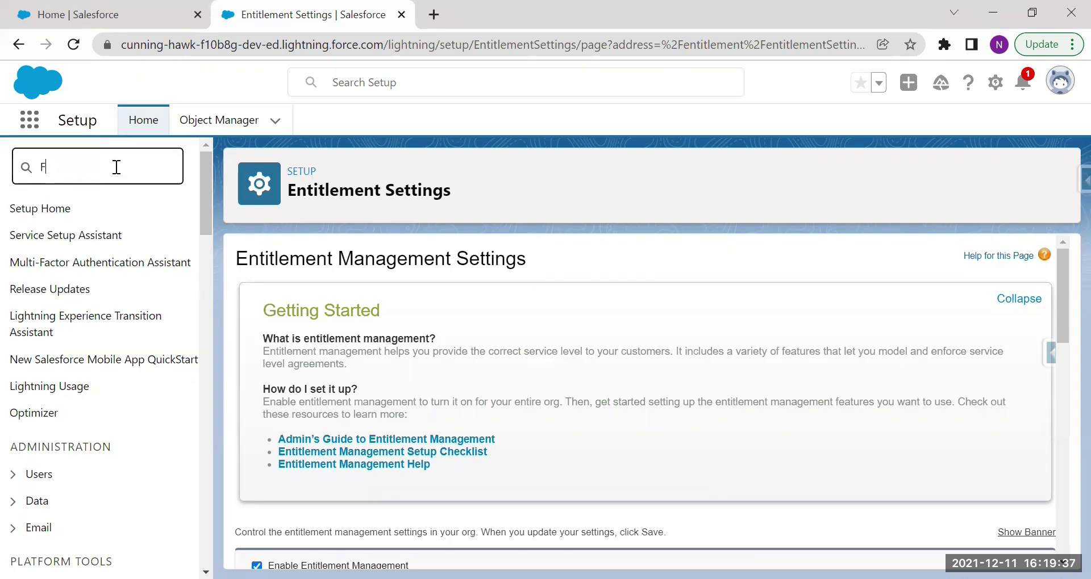
{"action": "type", "text": "ield accessibility"}
{"action": "left_click", "coordinate": [94, 238]}
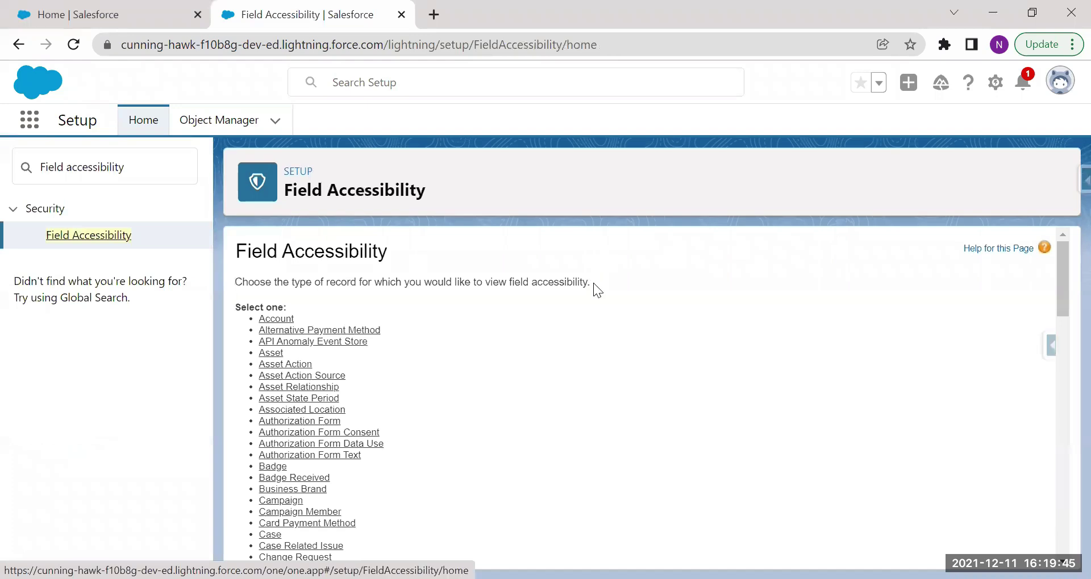
{"action": "left_click", "coordinate": [269, 535]}
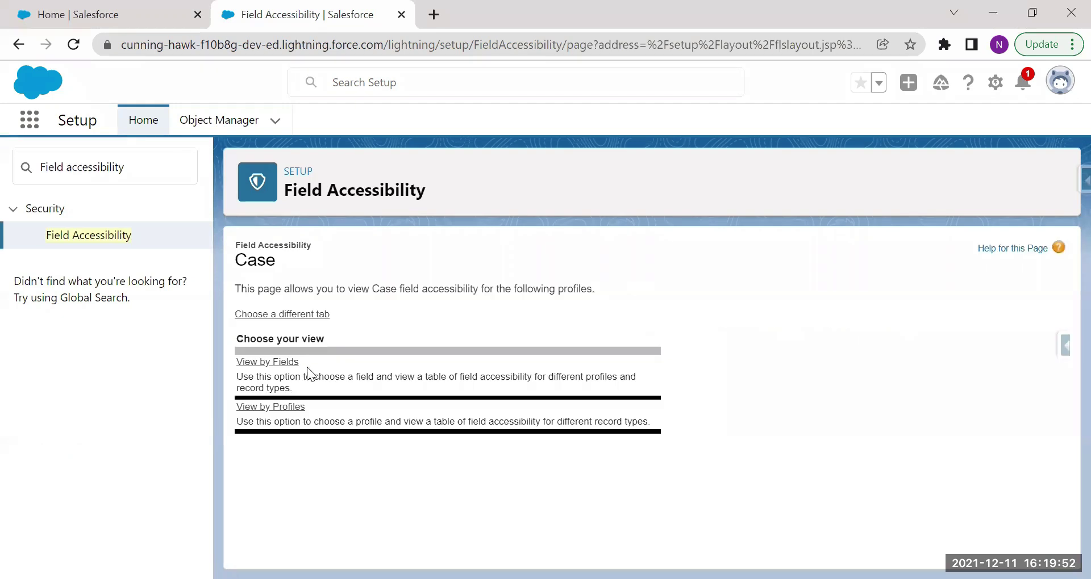
View Case field accessibility by fields for the Entitlement Name field.
{"action": "left_click", "coordinate": [279, 367]}
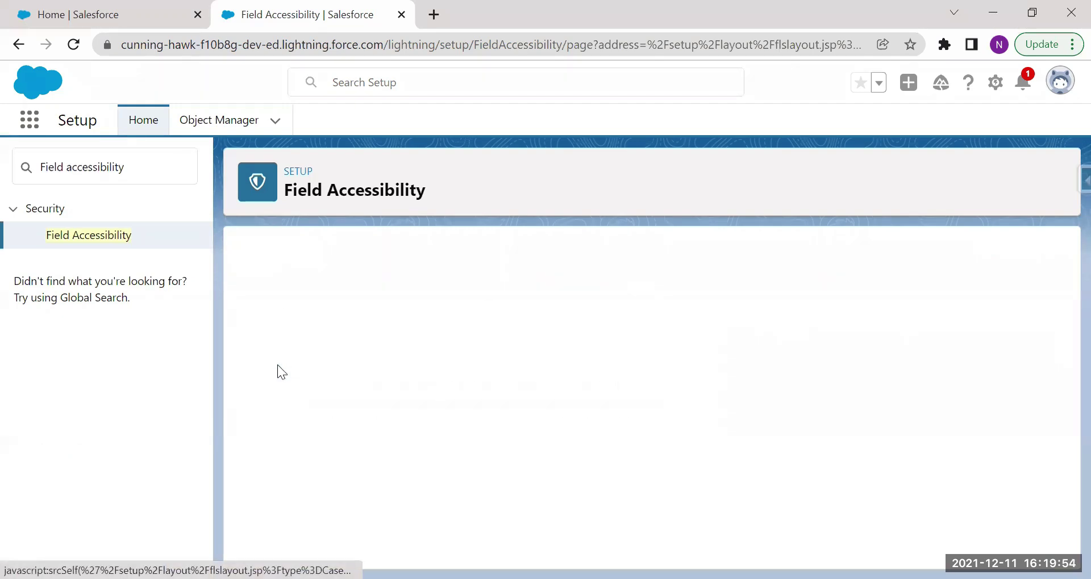
{"action": "left_click", "coordinate": [525, 400]}
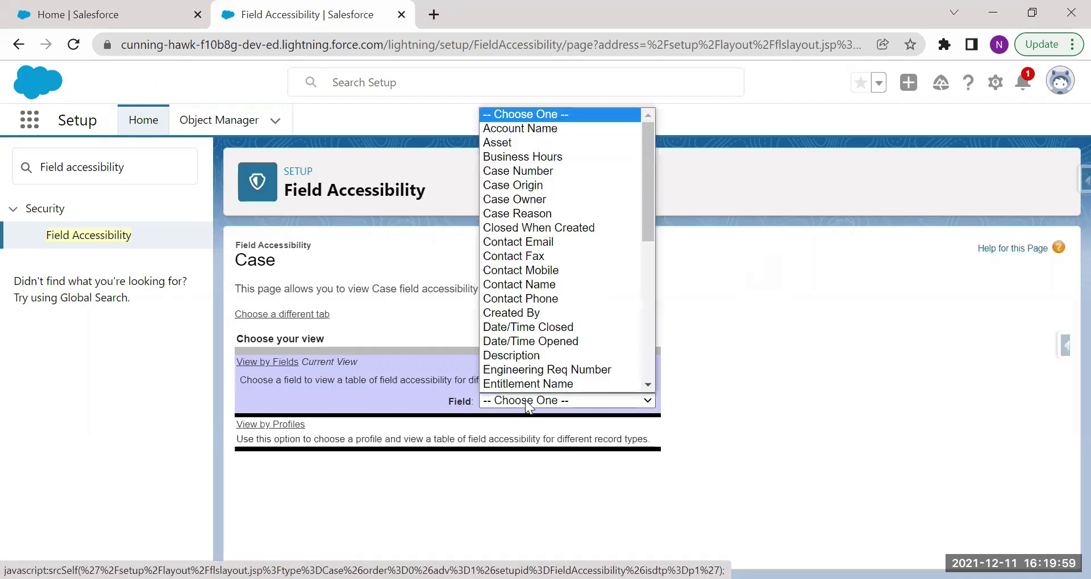
{"action": "scroll", "coordinate": [535, 380], "scroll_direction": "down", "scroll_amount": 1}
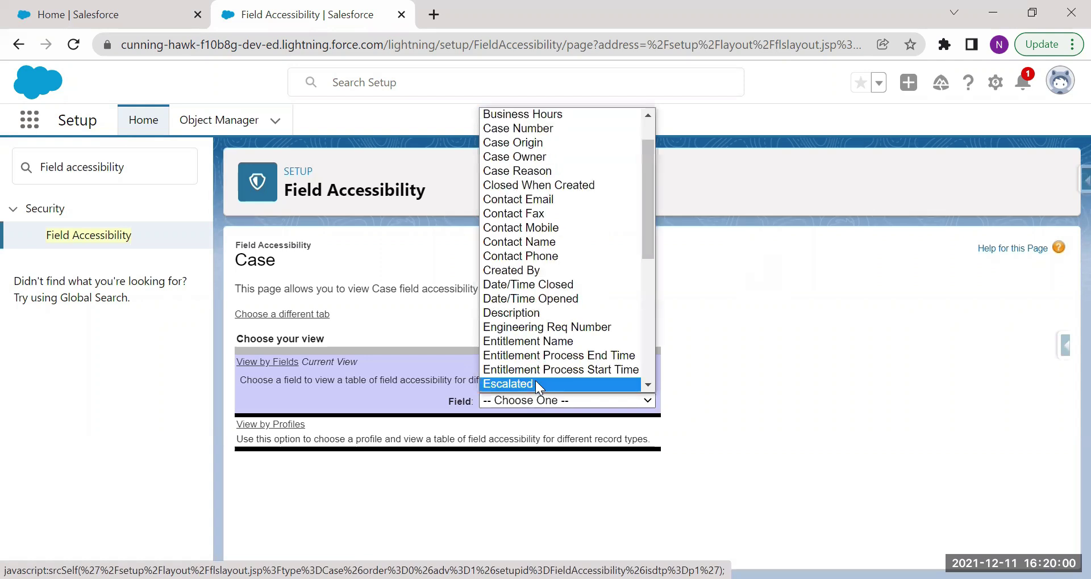
{"action": "left_click", "coordinate": [541, 343]}
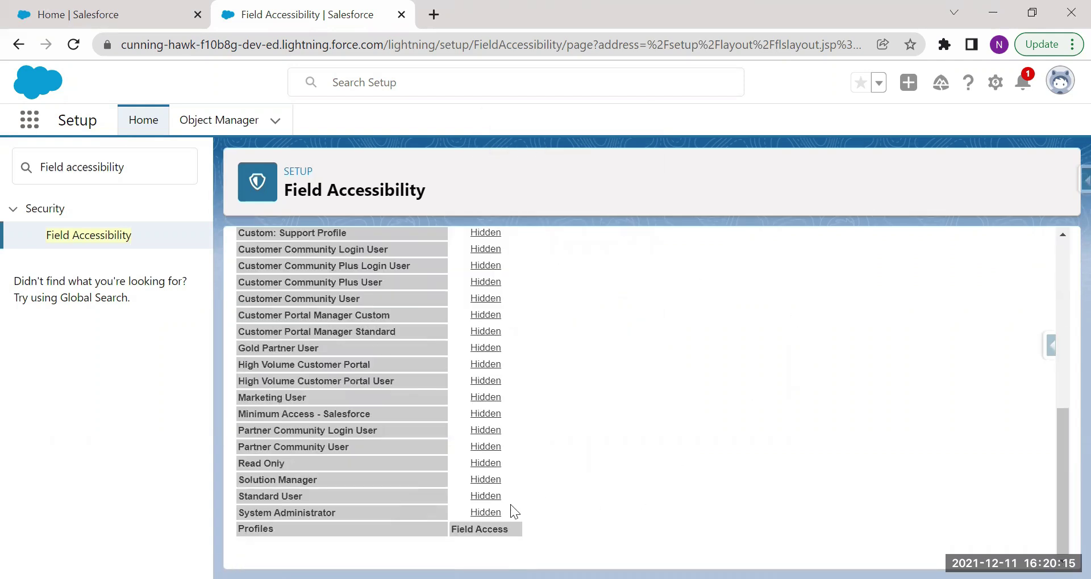
Edit the System Administrator profile's access to Entitlement Name, make the field visible on the Case Layout page layout, and save.
{"action": "scroll", "coordinate": [511, 509], "scroll_direction": "up", "scroll_amount": 1}
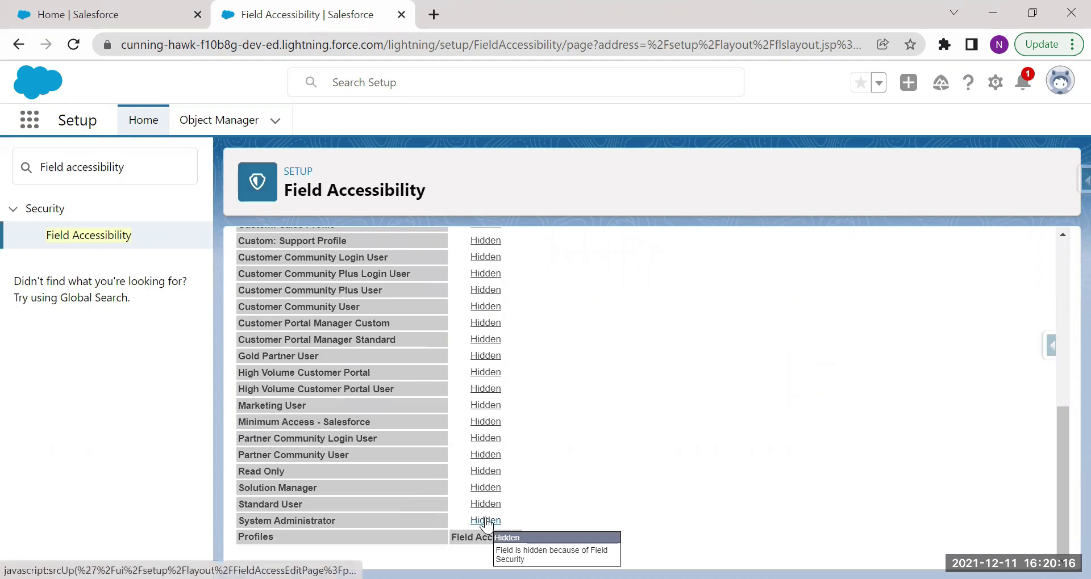
{"action": "left_click", "coordinate": [486, 521]}
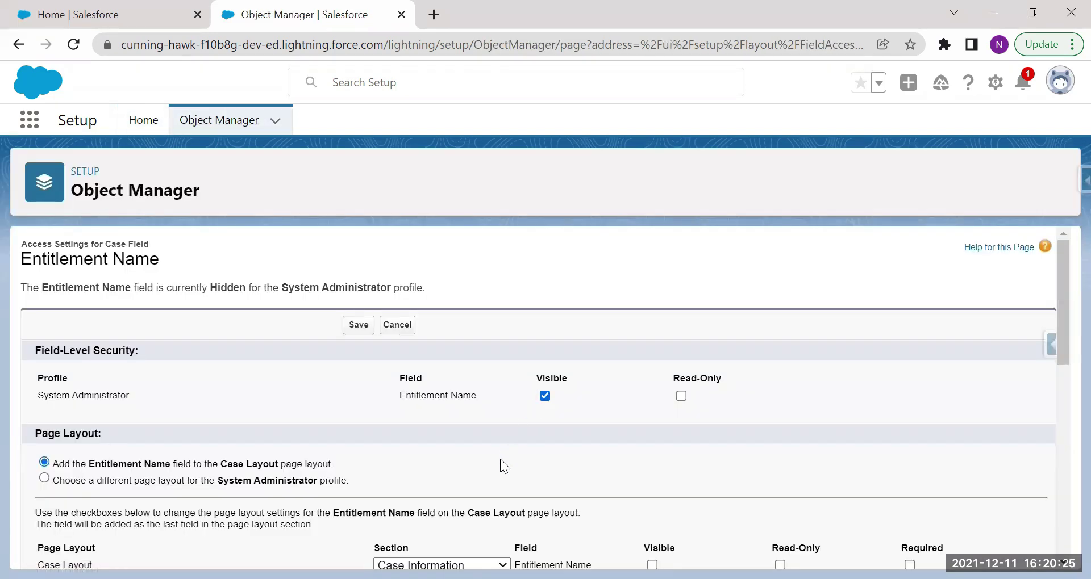
{"action": "scroll", "coordinate": [500, 459], "scroll_direction": "down", "scroll_amount": 3}
{"action": "left_click", "coordinate": [653, 395]}
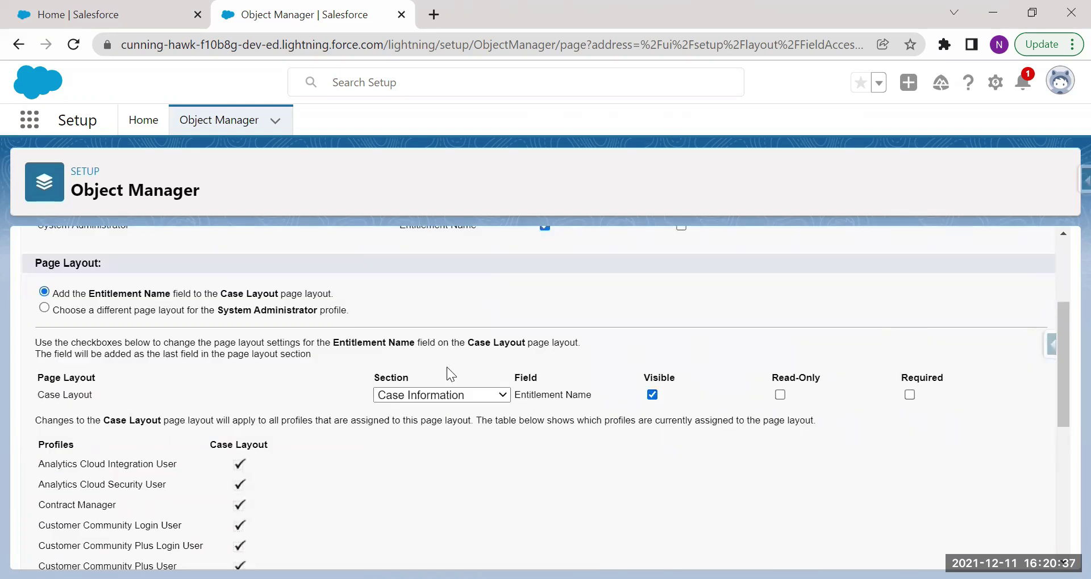
{"action": "scroll", "coordinate": [716, 458], "scroll_direction": "up", "scroll_amount": 1}
{"action": "scroll", "coordinate": [719, 458], "scroll_direction": "up", "scroll_amount": 3}
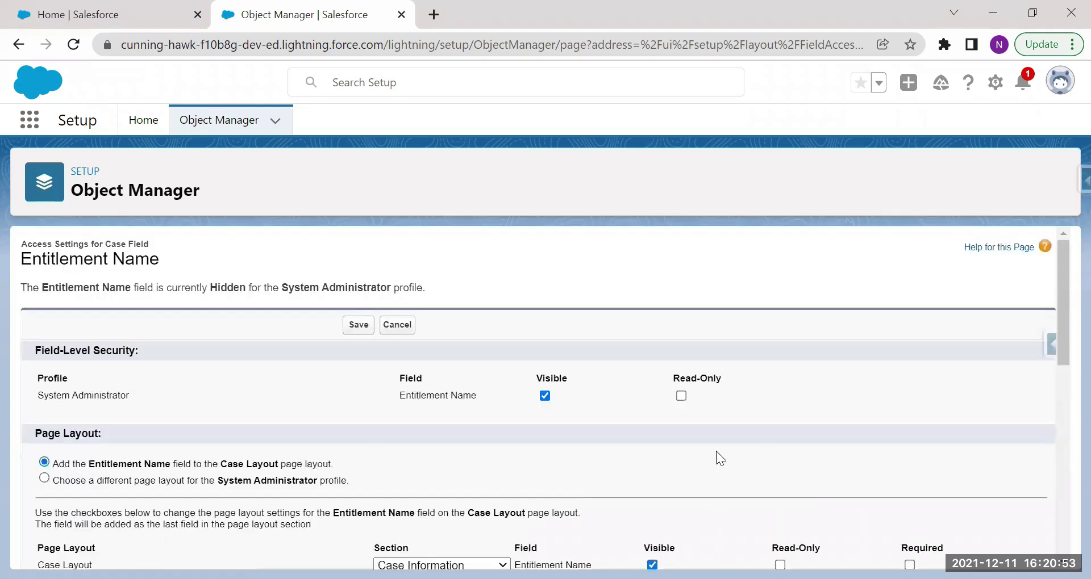
{"action": "left_click", "coordinate": [357, 325]}
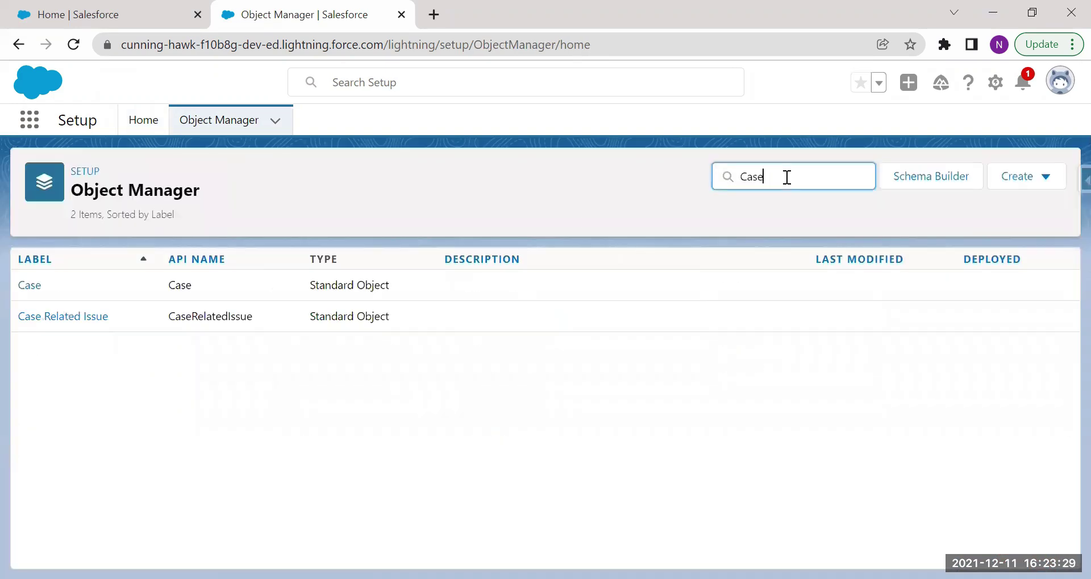
Open the Case object's Case Layout page layout and go to its Feed View settings.
{"action": "left_click", "coordinate": [31, 287]}
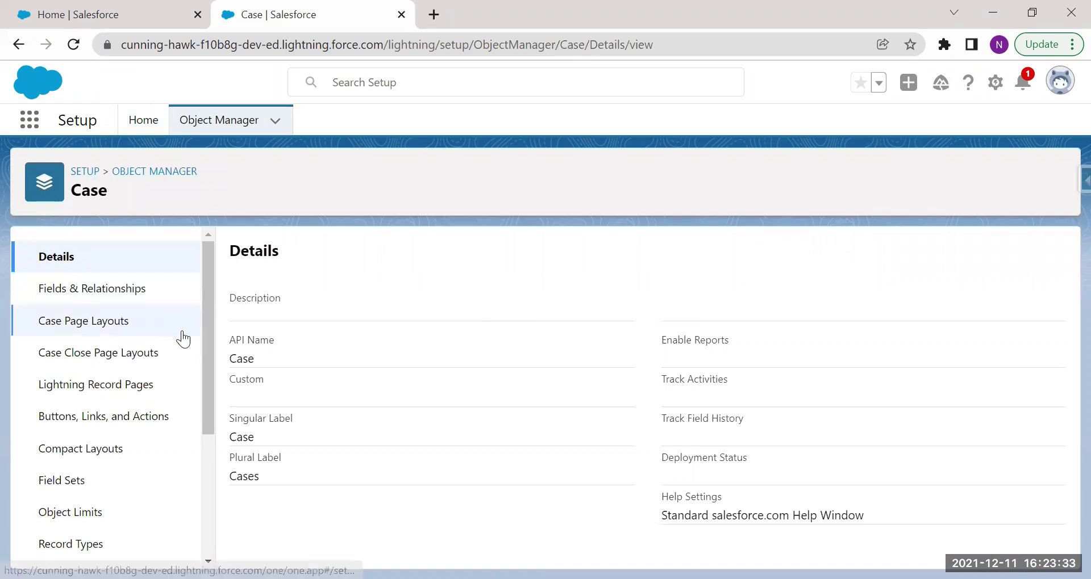
{"action": "left_click", "coordinate": [117, 322]}
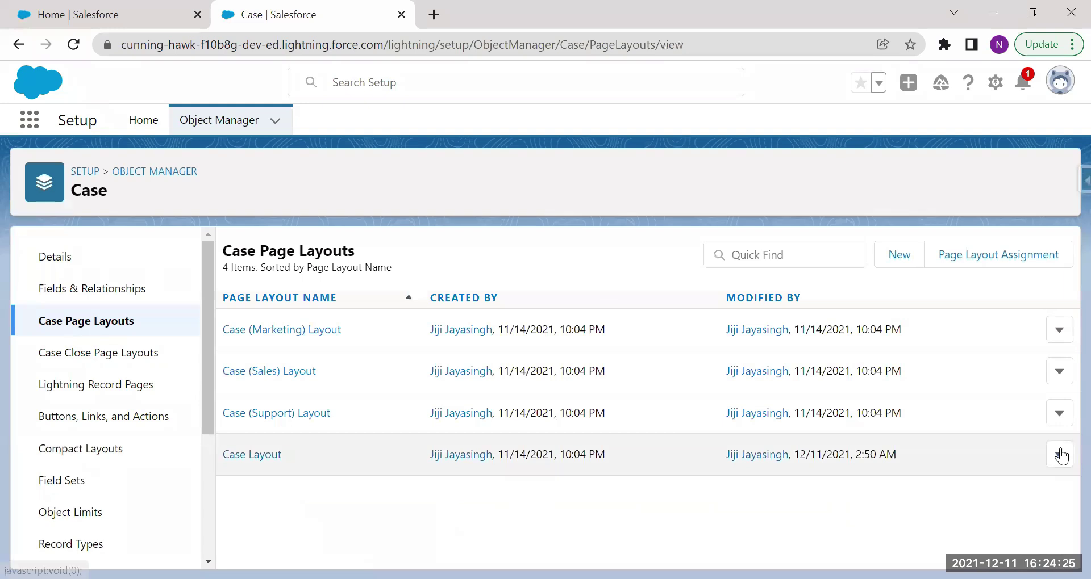
{"action": "left_click", "coordinate": [1059, 454]}
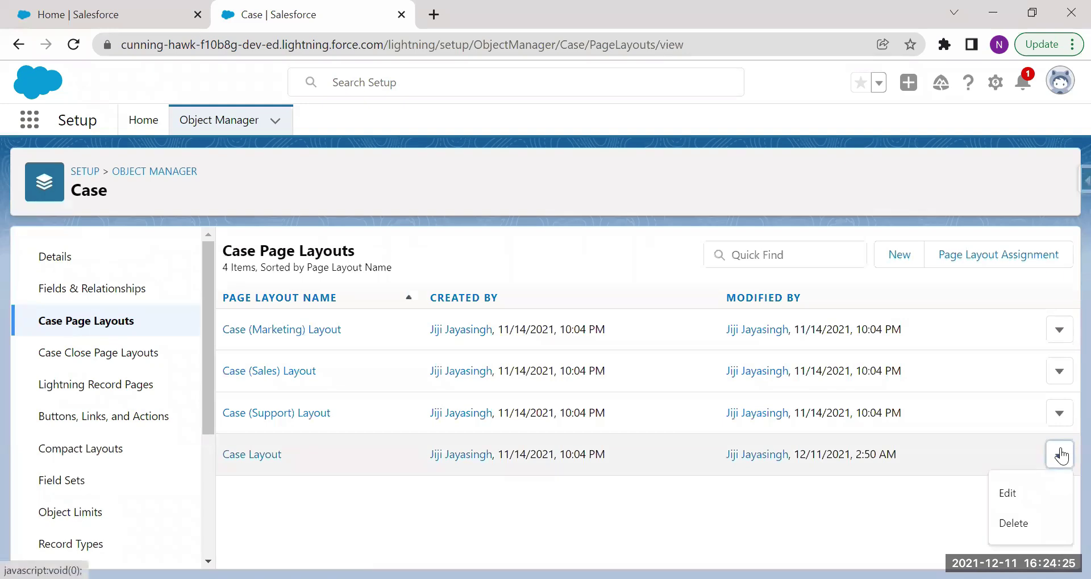
{"action": "left_click", "coordinate": [263, 458]}
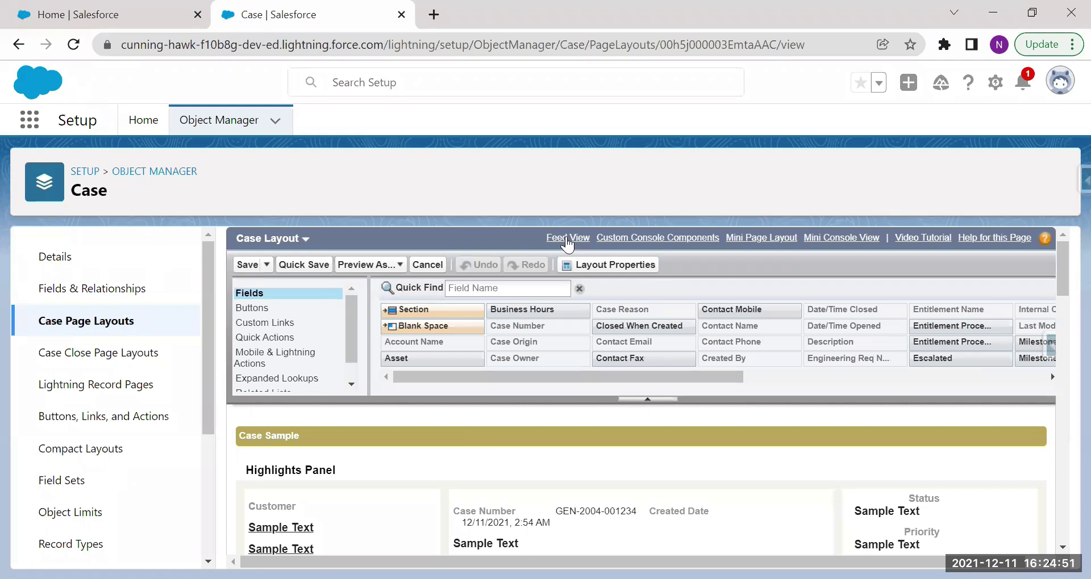
{"action": "left_click", "coordinate": [568, 239]}
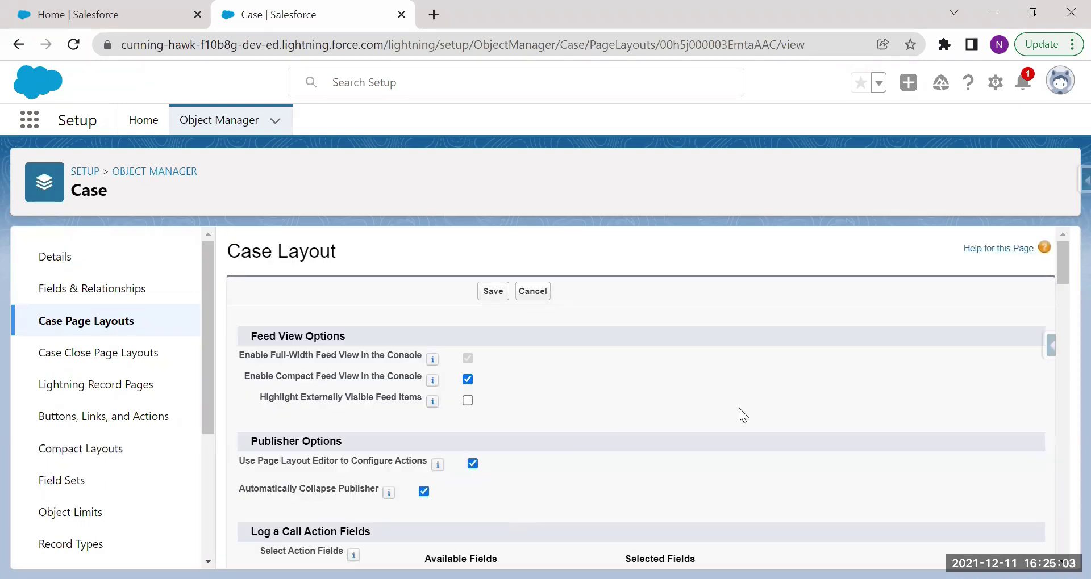
Place the Milestone Tracker component in the right column under Other Tools and Components, and save the feed view.
{"action": "scroll", "coordinate": [738, 408], "scroll_direction": "down", "scroll_amount": 8}
{"action": "scroll", "coordinate": [739, 408], "scroll_direction": "down", "scroll_amount": 8}
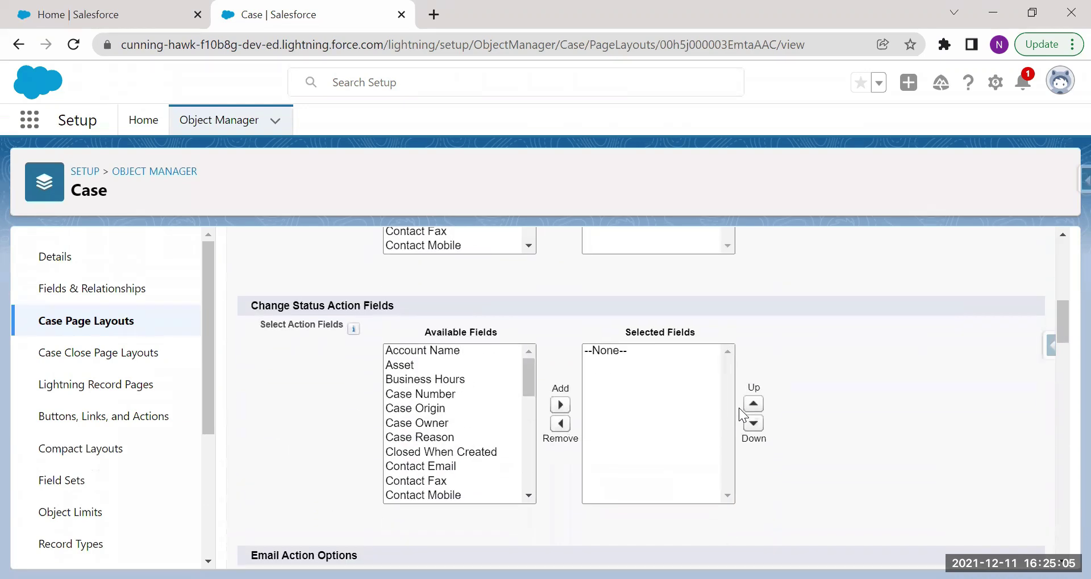
{"action": "scroll", "coordinate": [738, 408], "scroll_direction": "down", "scroll_amount": 8}
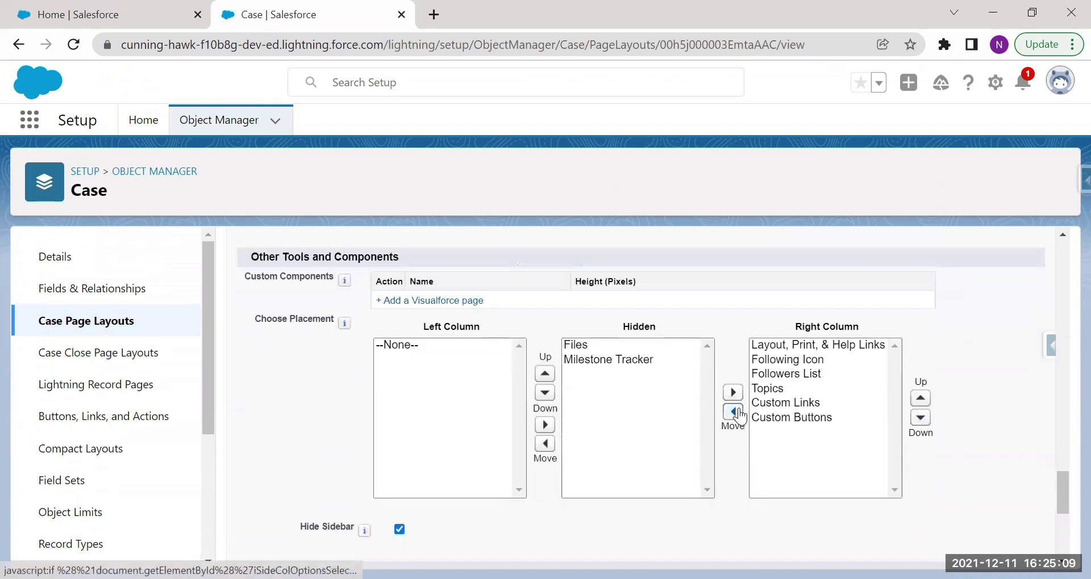
{"action": "left_click", "coordinate": [544, 444]}
{"action": "left_click", "coordinate": [545, 425]}
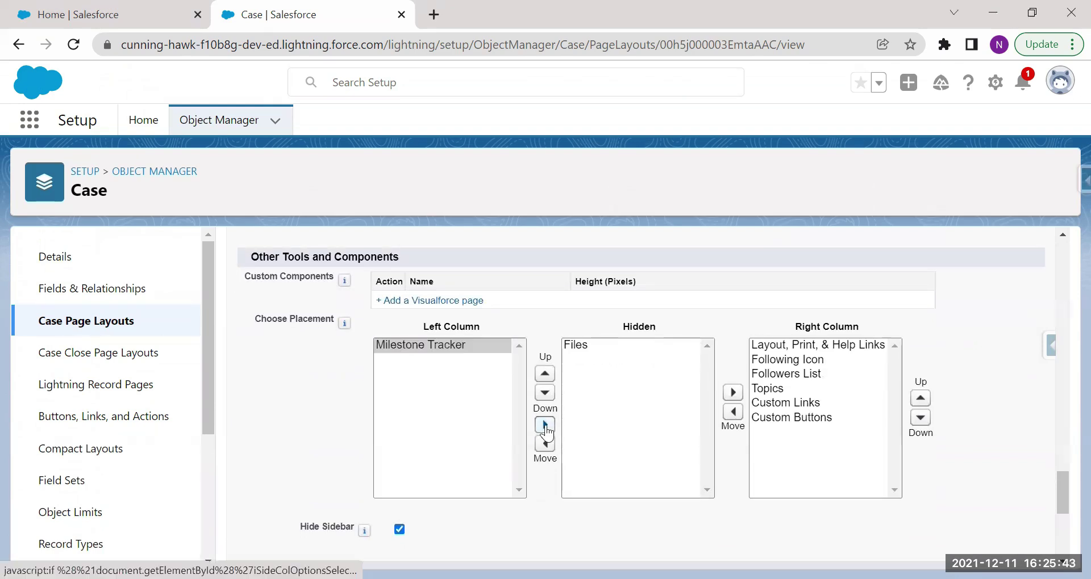
{"action": "left_click", "coordinate": [733, 395]}
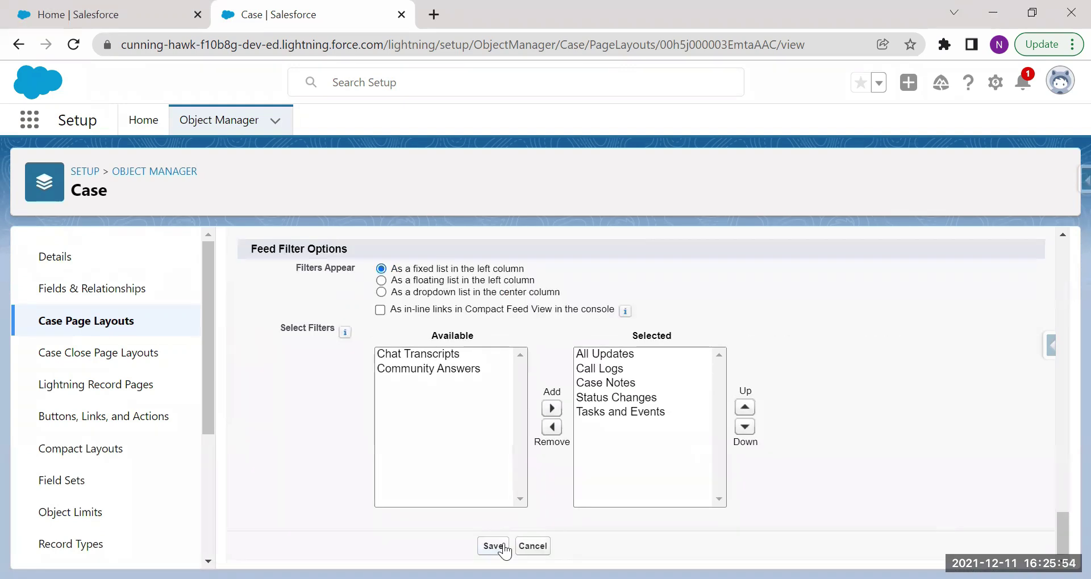
{"action": "left_click", "coordinate": [502, 546]}
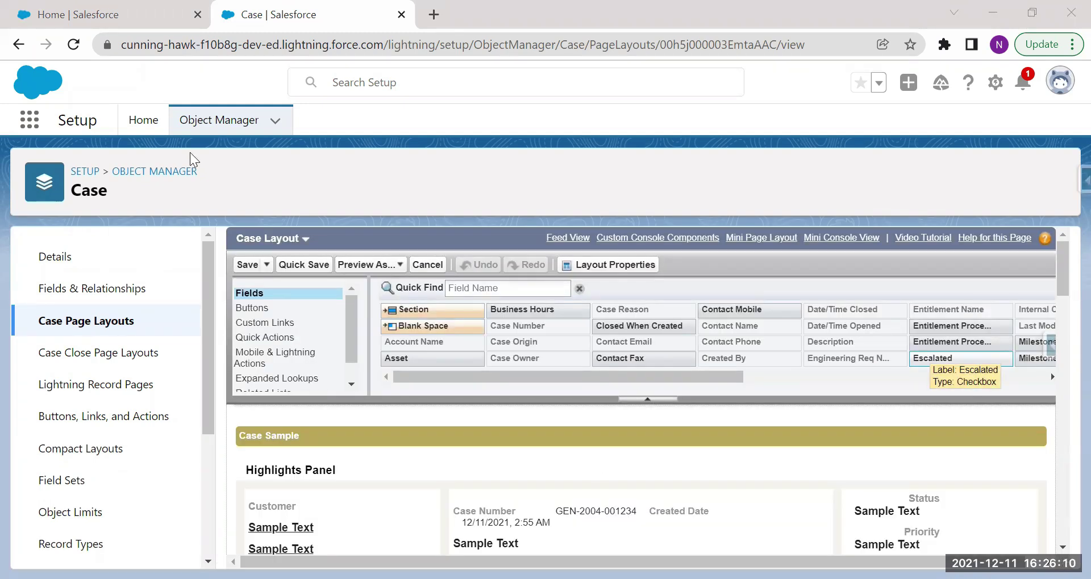
Find the Product object in Object Manager and open its Product Layout page layout for editing.
{"action": "left_click", "coordinate": [230, 127]}
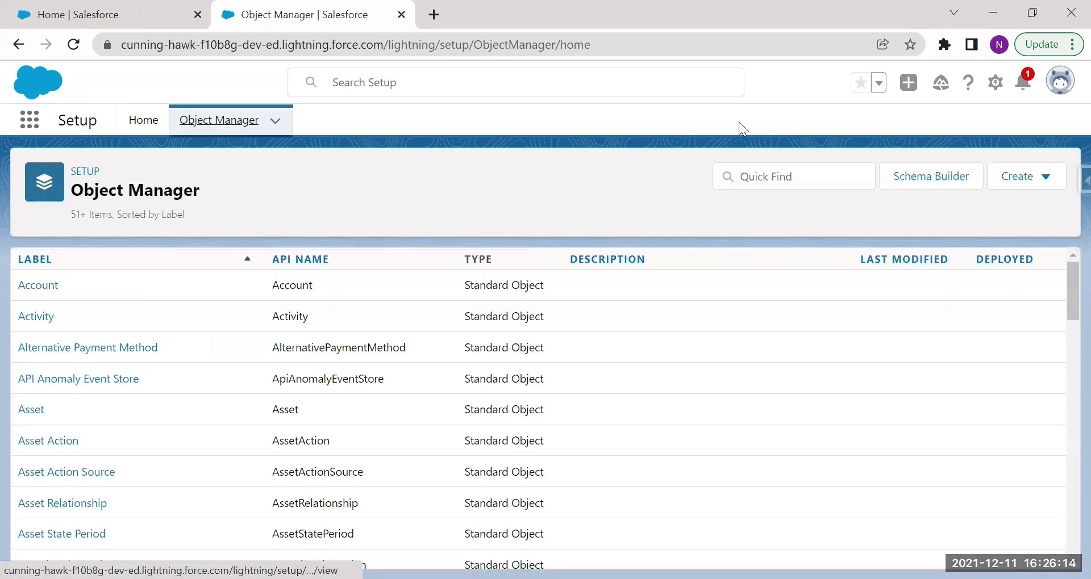
{"action": "left_click", "coordinate": [738, 183]}
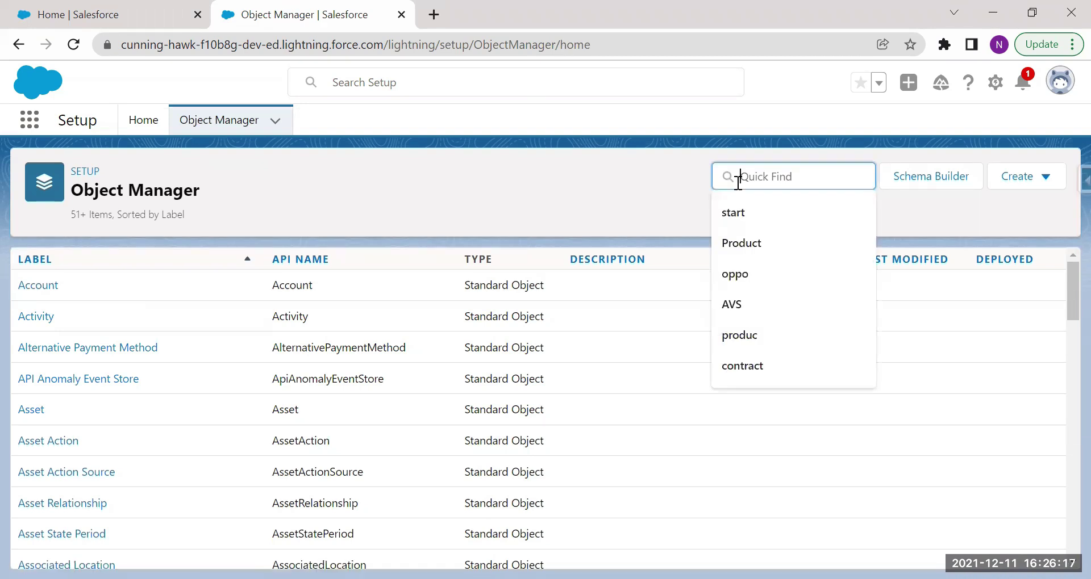
{"action": "type", "text": "Product"}
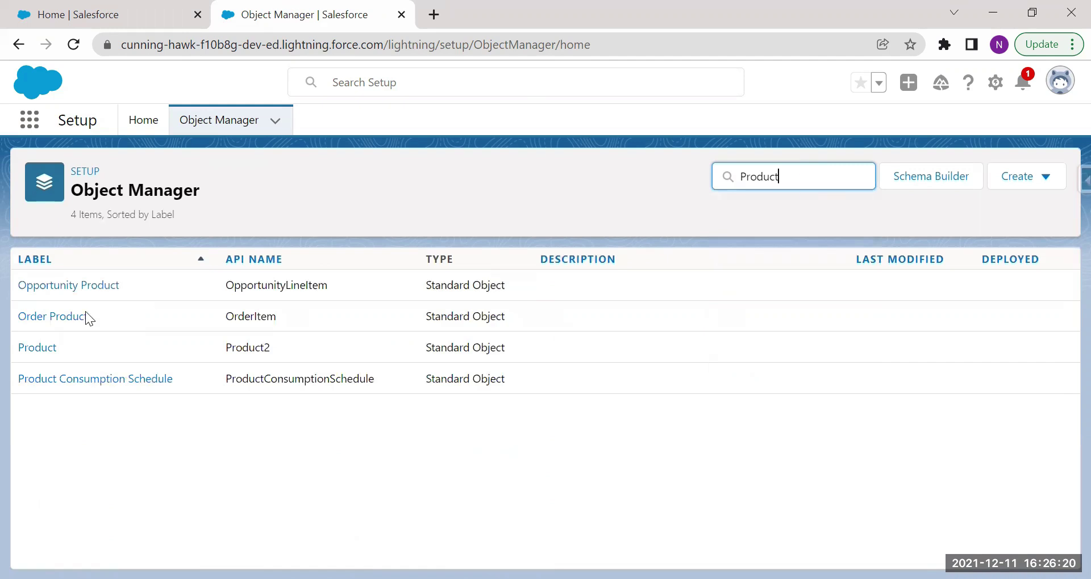
{"action": "left_click", "coordinate": [42, 351]}
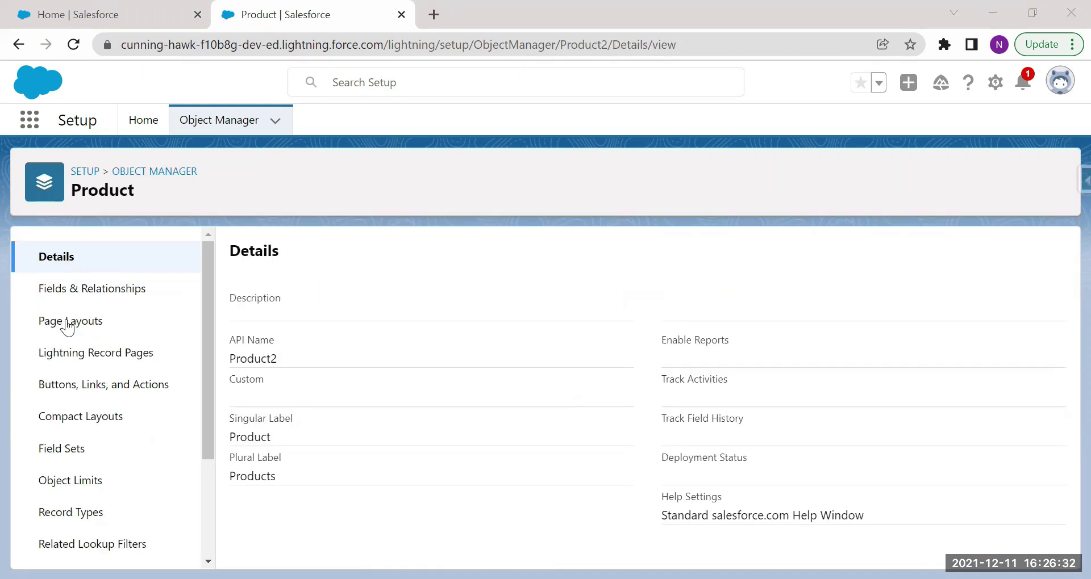
{"action": "left_click", "coordinate": [74, 322]}
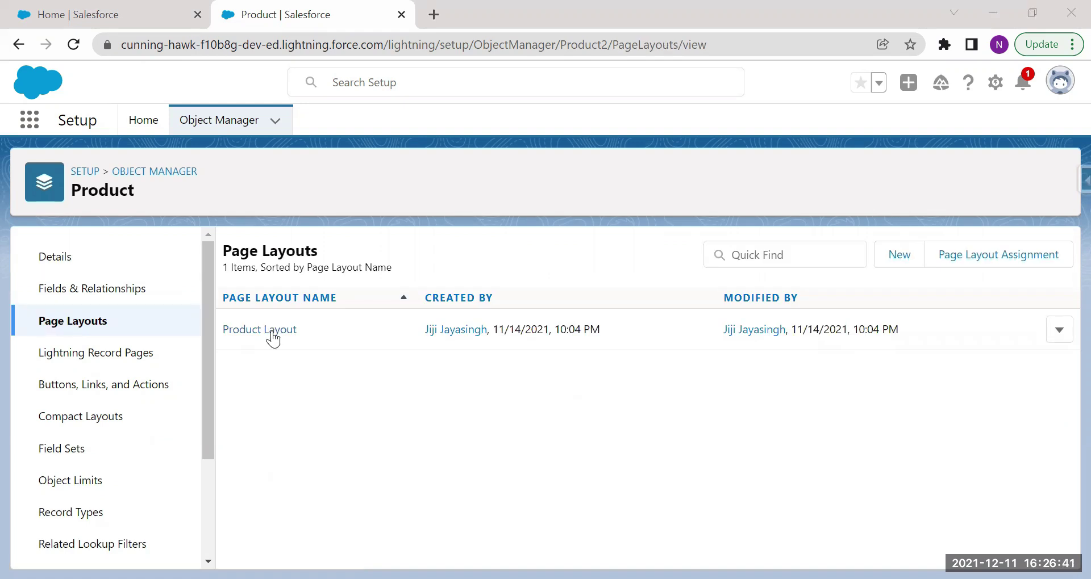
{"action": "left_click", "coordinate": [271, 333]}
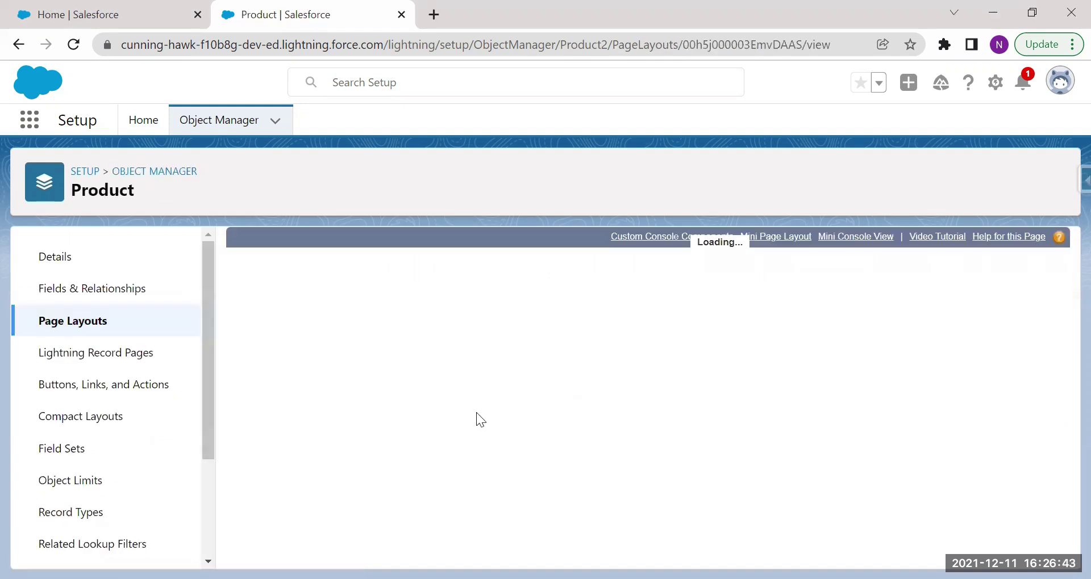
Add the Entitlement Templates related list above Standard Prices on the Product Layout and save the layout.
{"action": "left_click", "coordinate": [267, 367]}
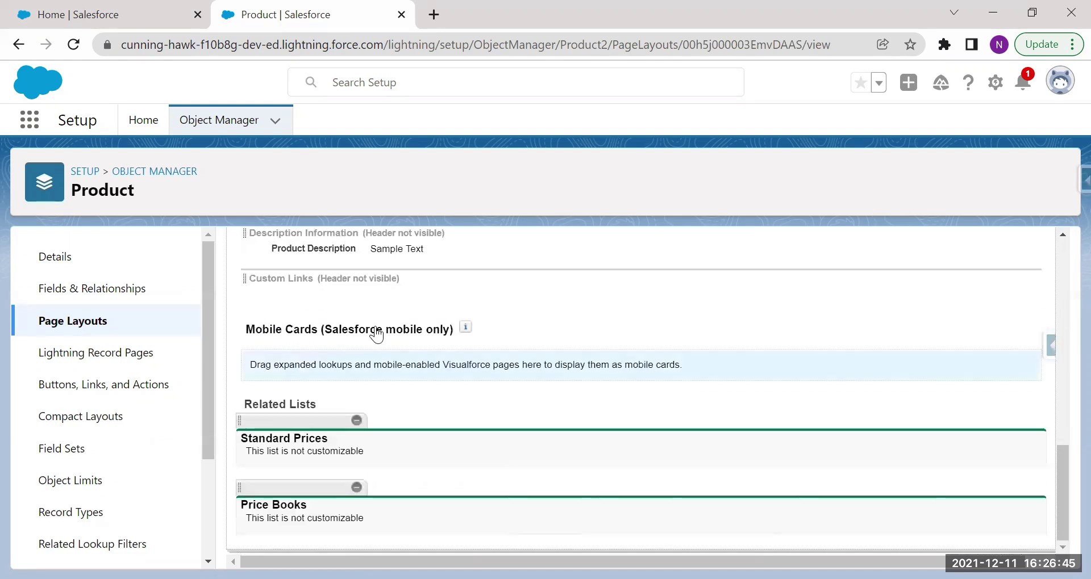
{"action": "left_click_drag", "start_coordinate": [548, 303], "coordinate": [348, 431]}
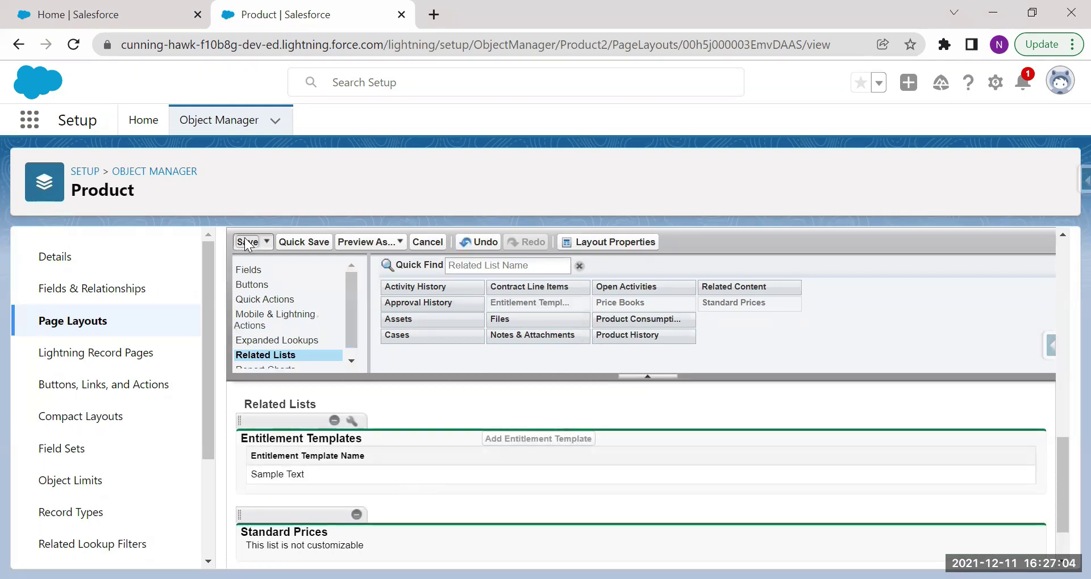
{"action": "left_click", "coordinate": [247, 242]}
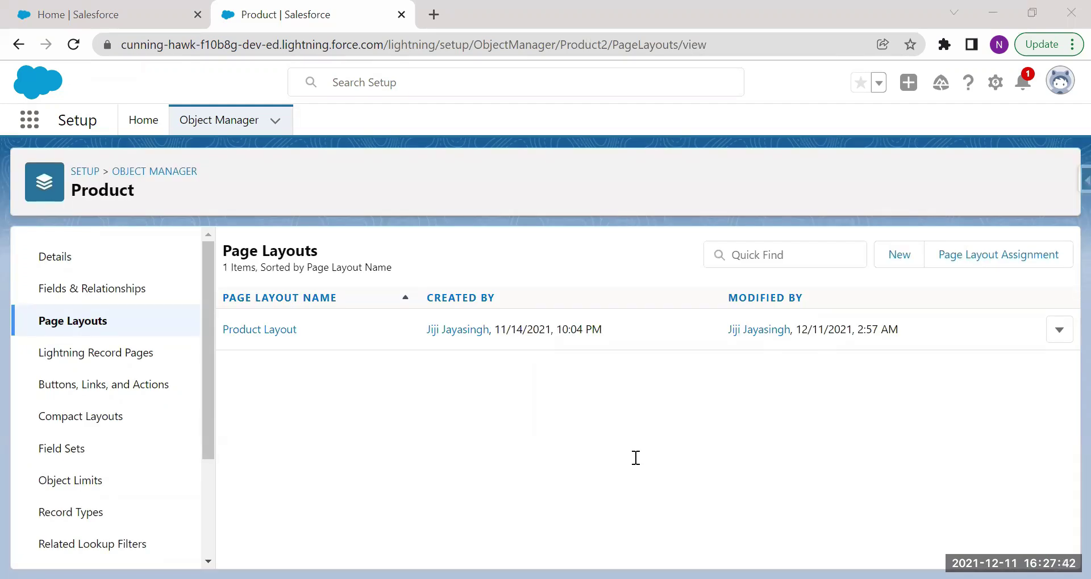
Add the Entitlements related list above Contacts on the Account object's Account Layout and save without overwriting users' related list customizations.
{"action": "left_click", "coordinate": [142, 178]}
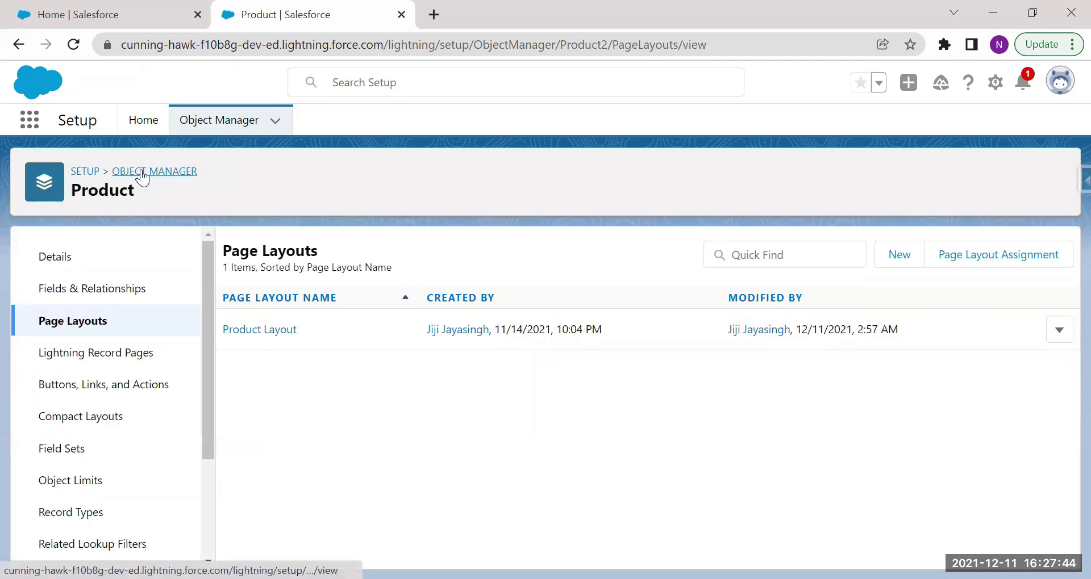
{"action": "left_click", "coordinate": [141, 176]}
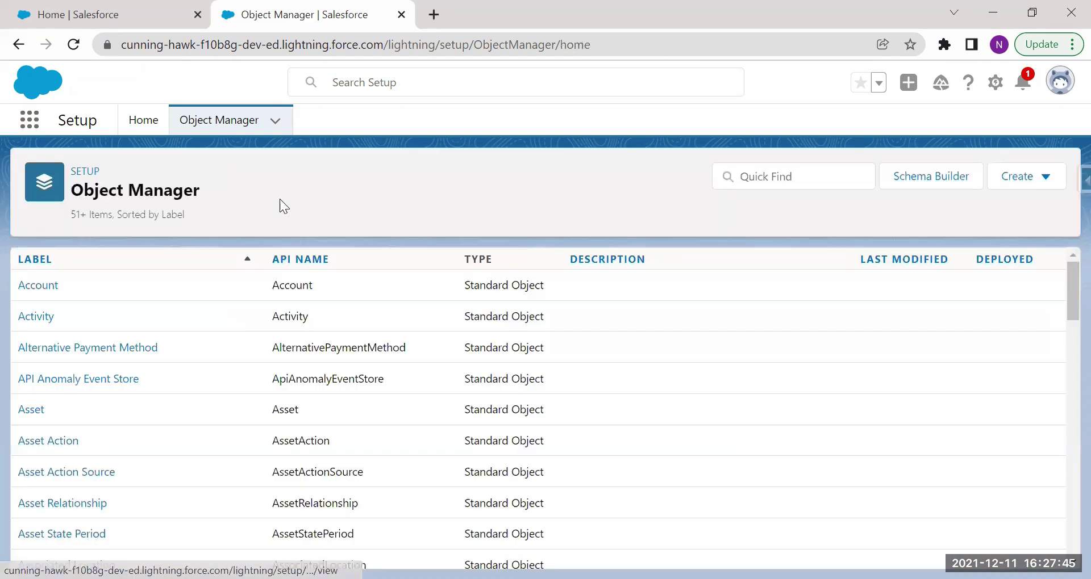
{"action": "left_click", "coordinate": [39, 286]}
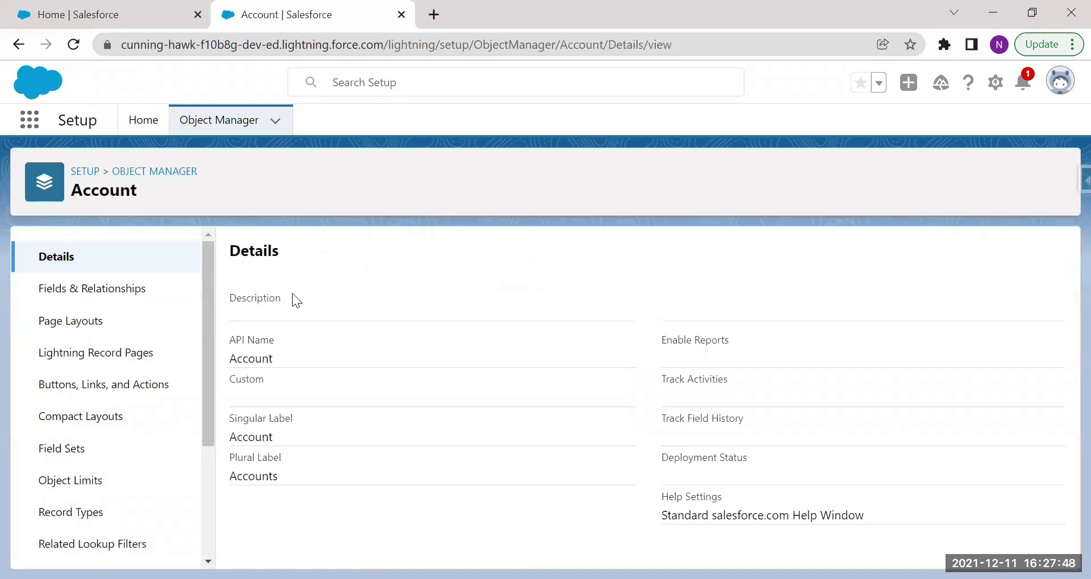
{"action": "left_click", "coordinate": [72, 322]}
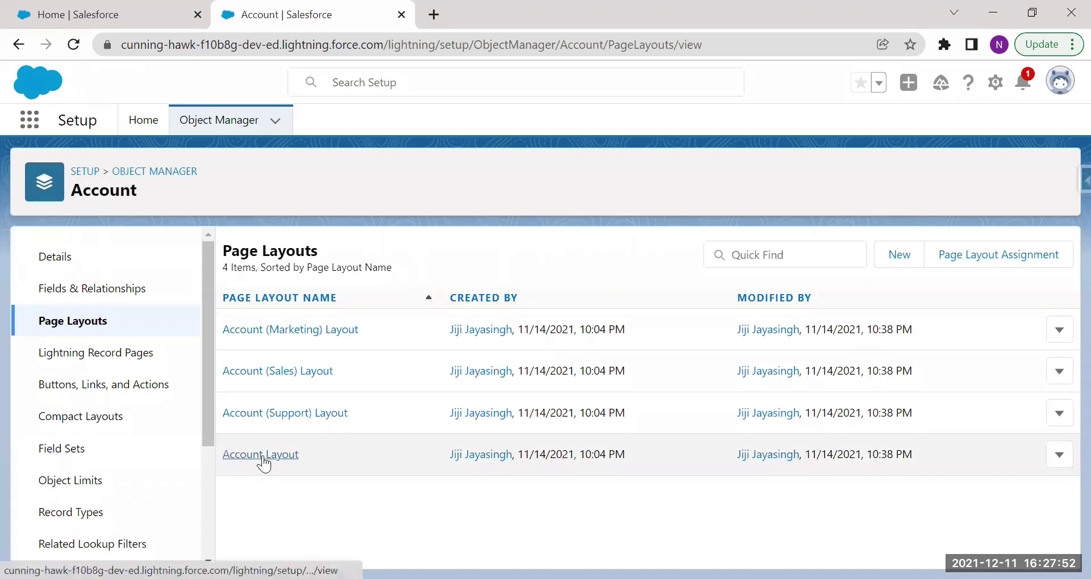
{"action": "left_click", "coordinate": [262, 458]}
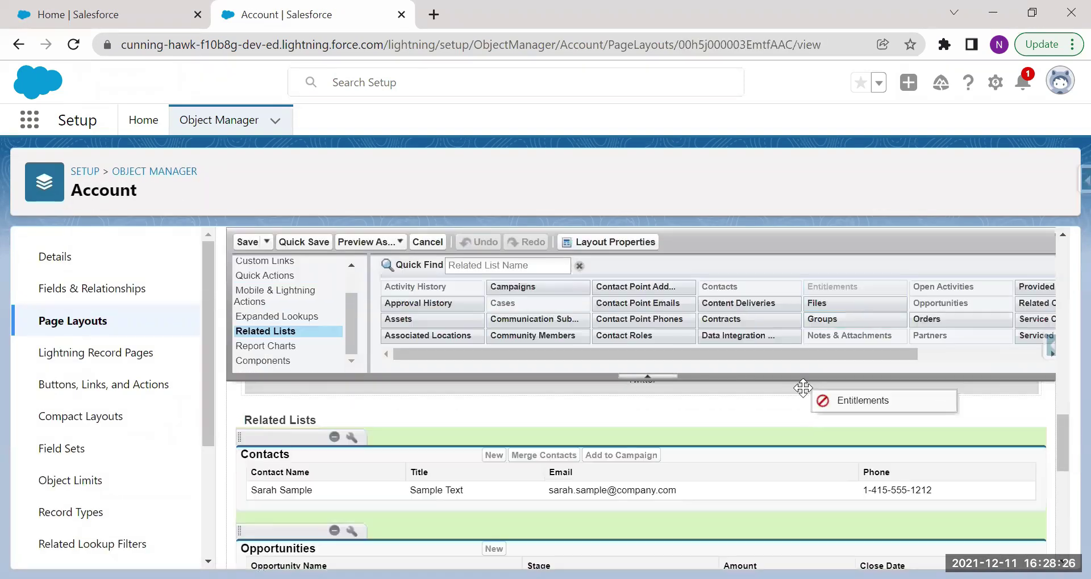
{"action": "left_click_drag", "start_coordinate": [801, 400], "coordinate": [756, 499]}
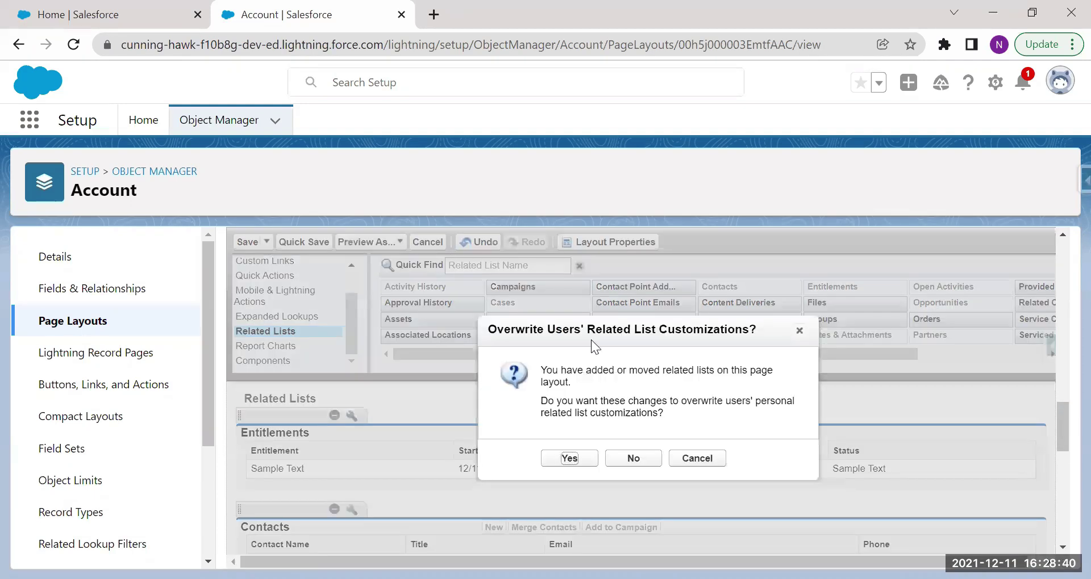
{"action": "left_click", "coordinate": [633, 458]}
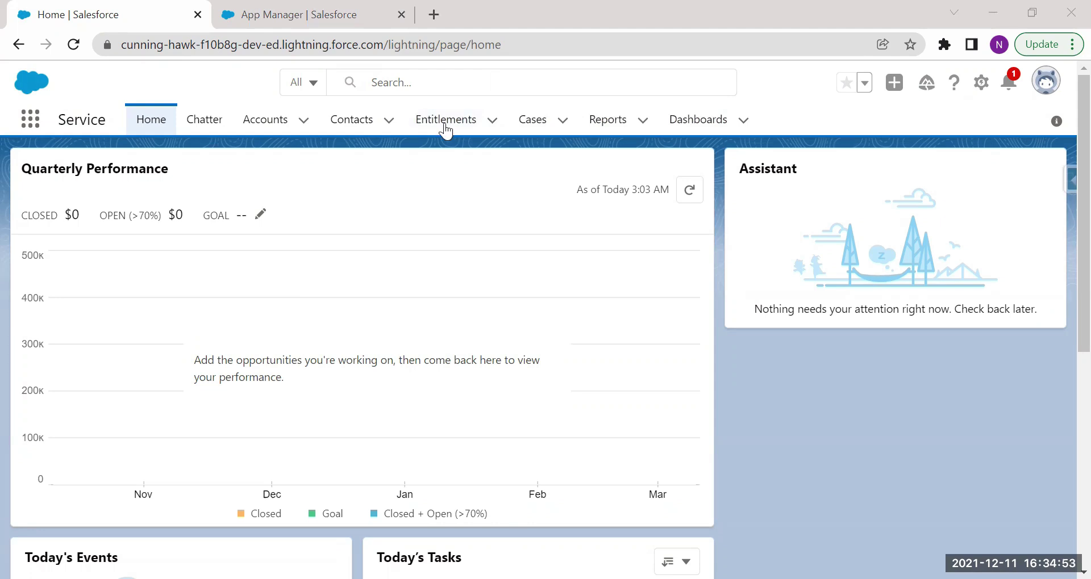
Start a new entitlement named Standard Web Support with the type Web Support.
{"action": "left_click", "coordinate": [441, 124]}
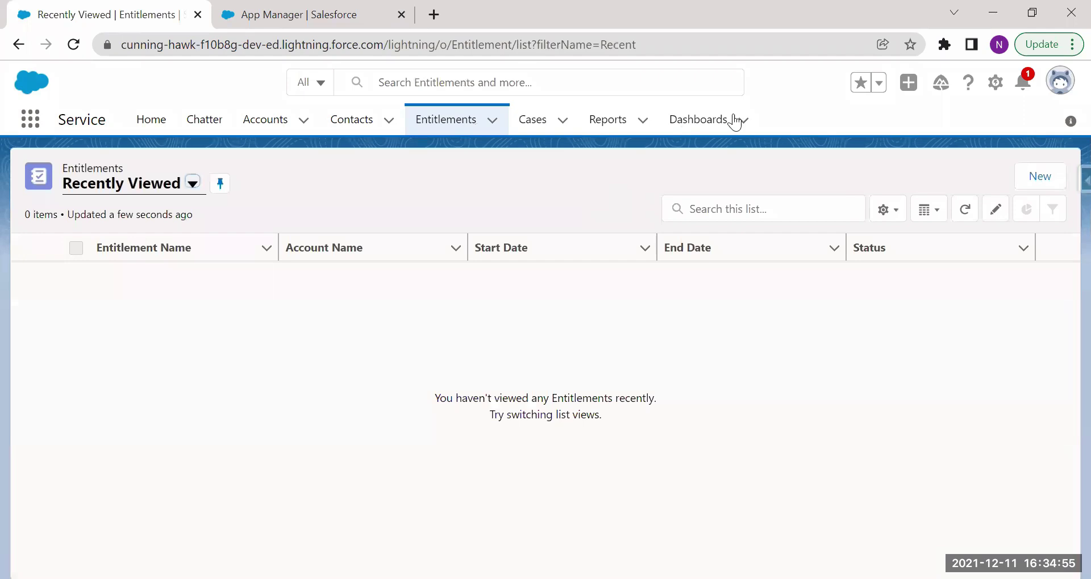
{"action": "left_click", "coordinate": [1040, 179]}
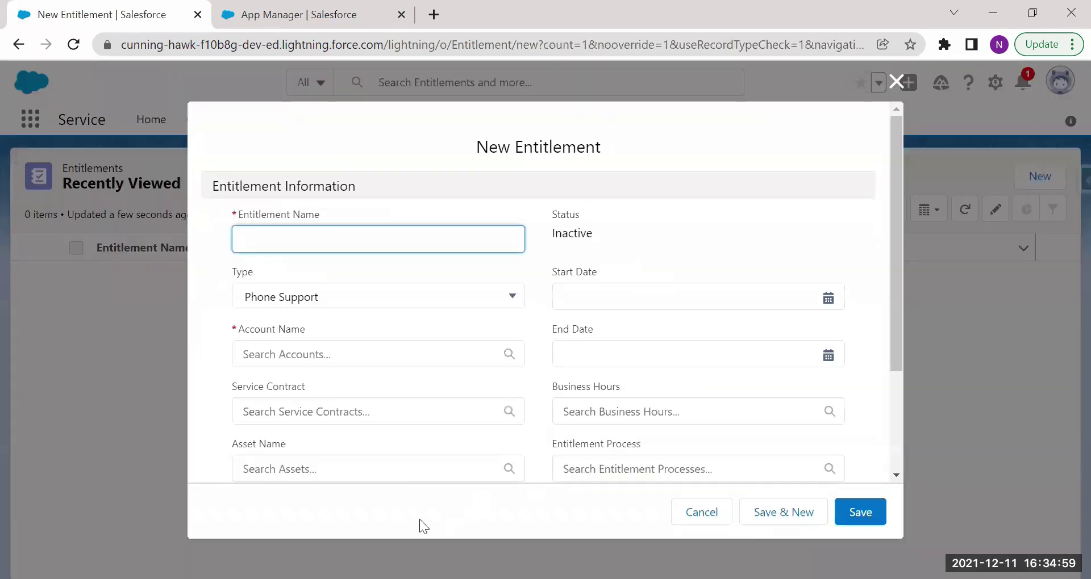
{"action": "type", "text": "Standard Web Support"}
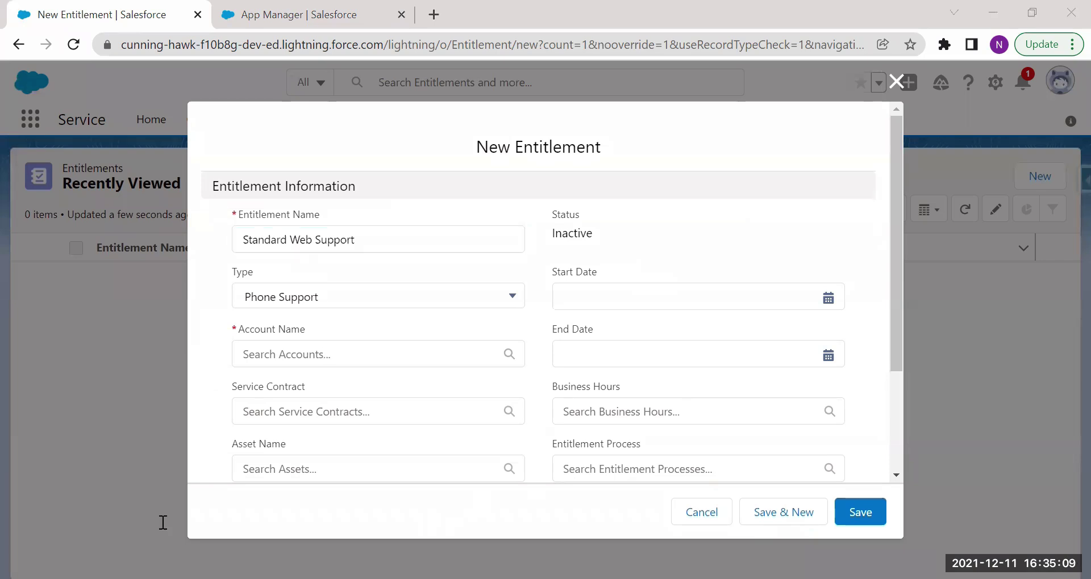
{"action": "left_click", "coordinate": [316, 300]}
{"action": "left_click", "coordinate": [291, 393]}
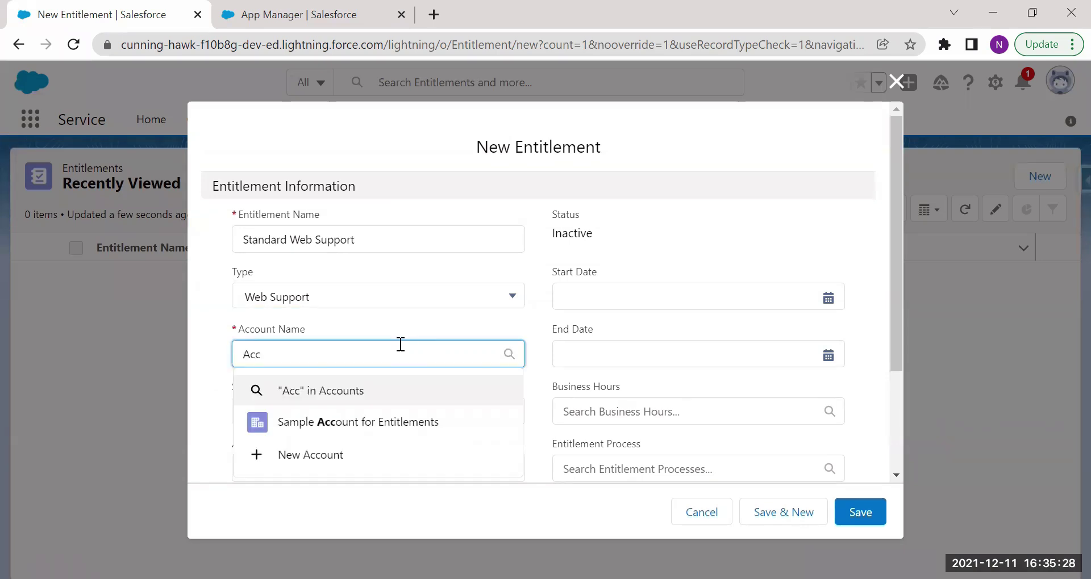
Assign the entitlement to Sample Account for Entitlements, set its dates from 12/11/2021 to 12/11/2022, and save it.
{"action": "left_click", "coordinate": [366, 422]}
{"action": "left_click", "coordinate": [730, 296]}
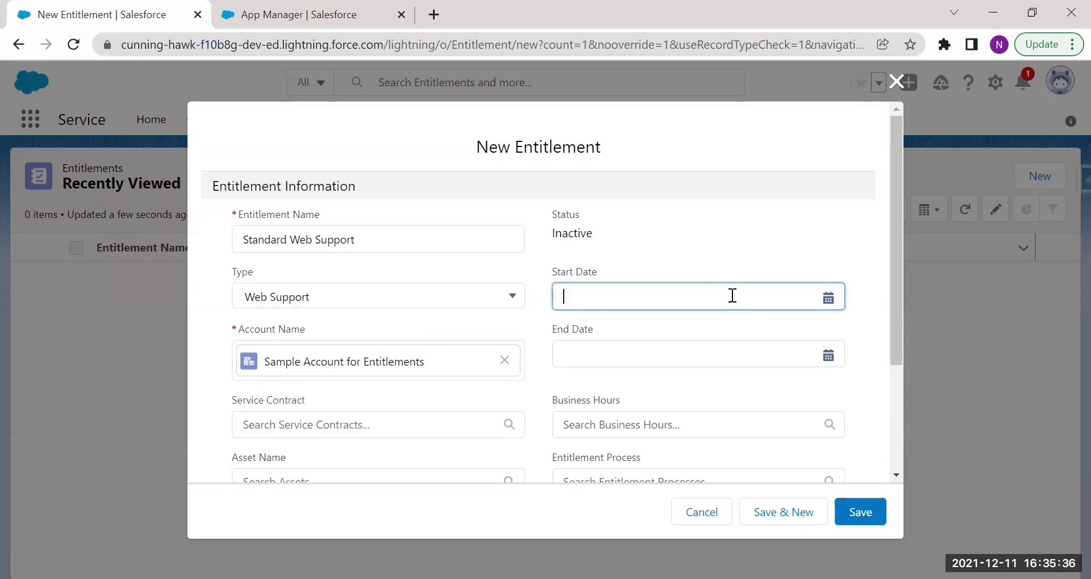
{"action": "left_click", "coordinate": [774, 291]}
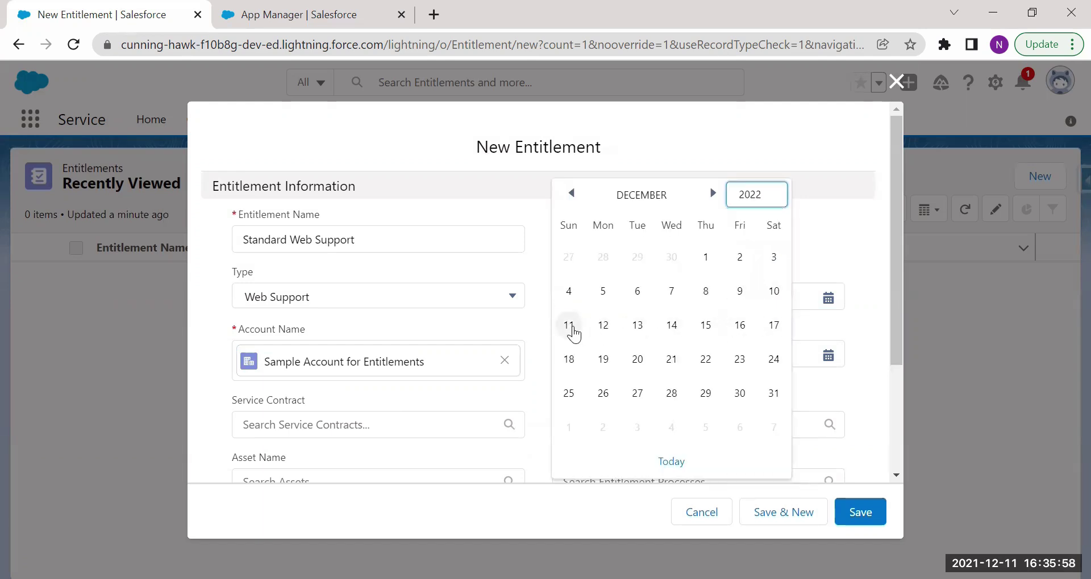
{"action": "left_click", "coordinate": [569, 326]}
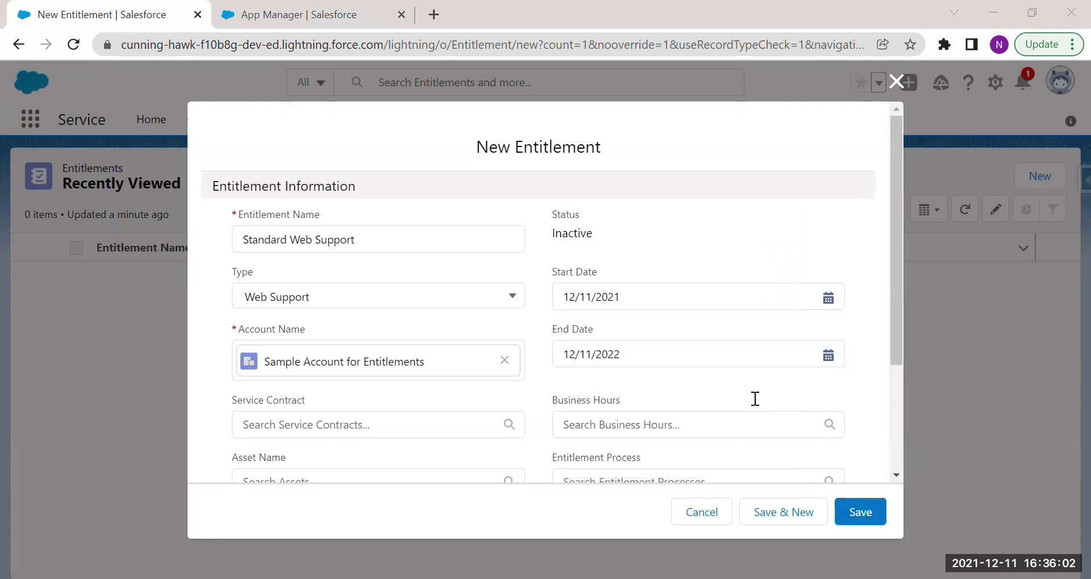
{"action": "left_click", "coordinate": [862, 513]}
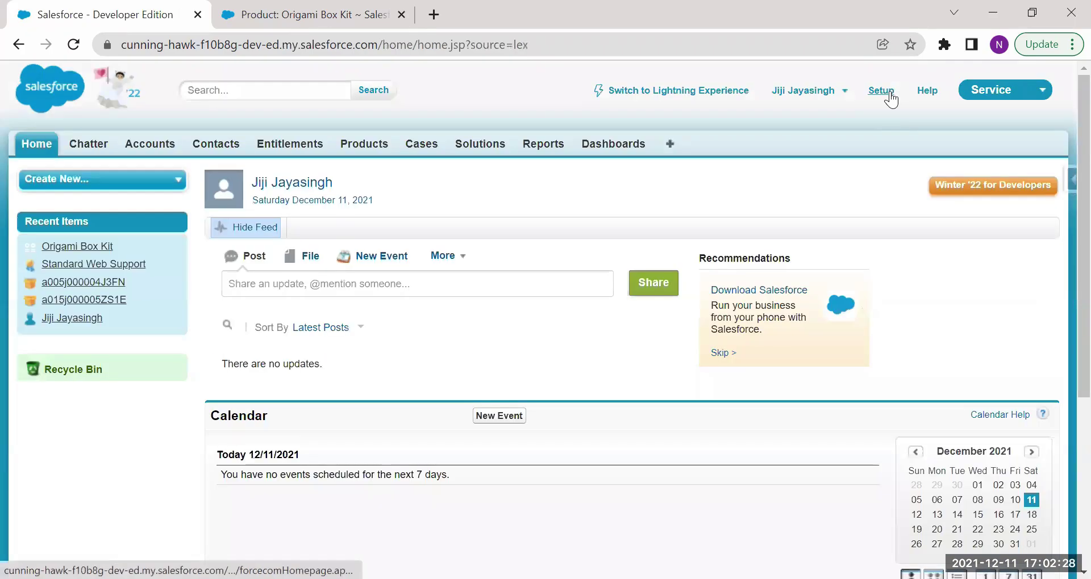
Find Entitlement Templates in Setup and open its page.
{"action": "left_click", "coordinate": [883, 91]}
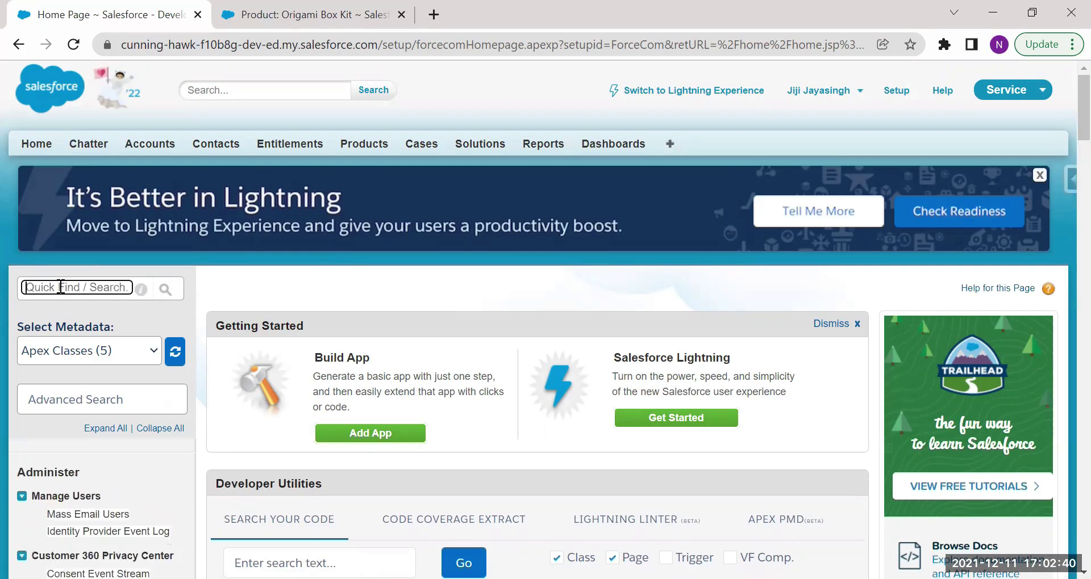
{"action": "left_click", "coordinate": [61, 287]}
{"action": "type", "text": "Entitlement te"}
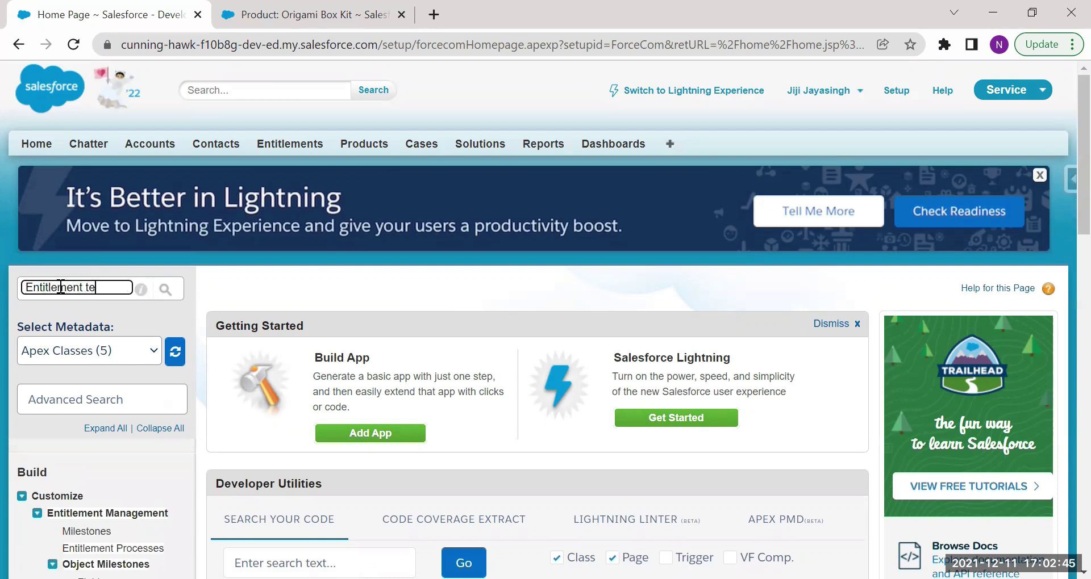
{"action": "type", "text": "mpl"}
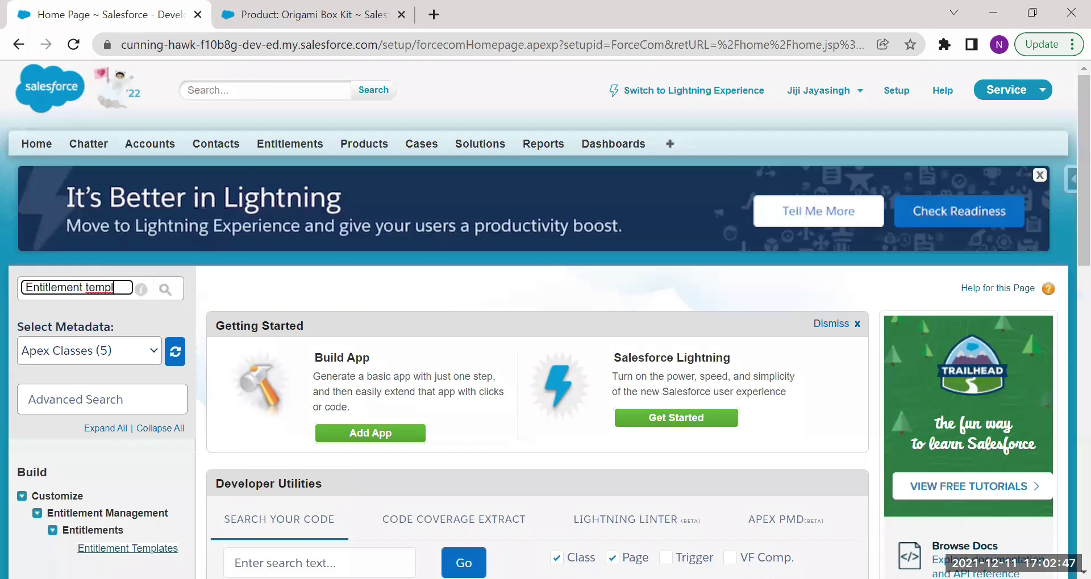
{"action": "left_click", "coordinate": [141, 550]}
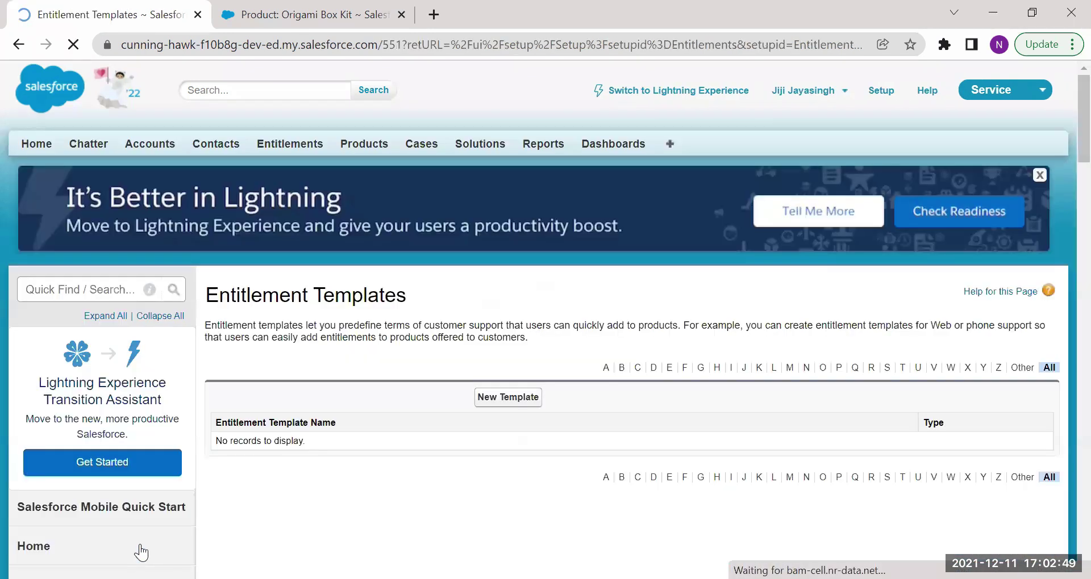
Create an entitlement template named Phone Support with a term of 365 days and save it.
{"action": "left_click", "coordinate": [512, 399]}
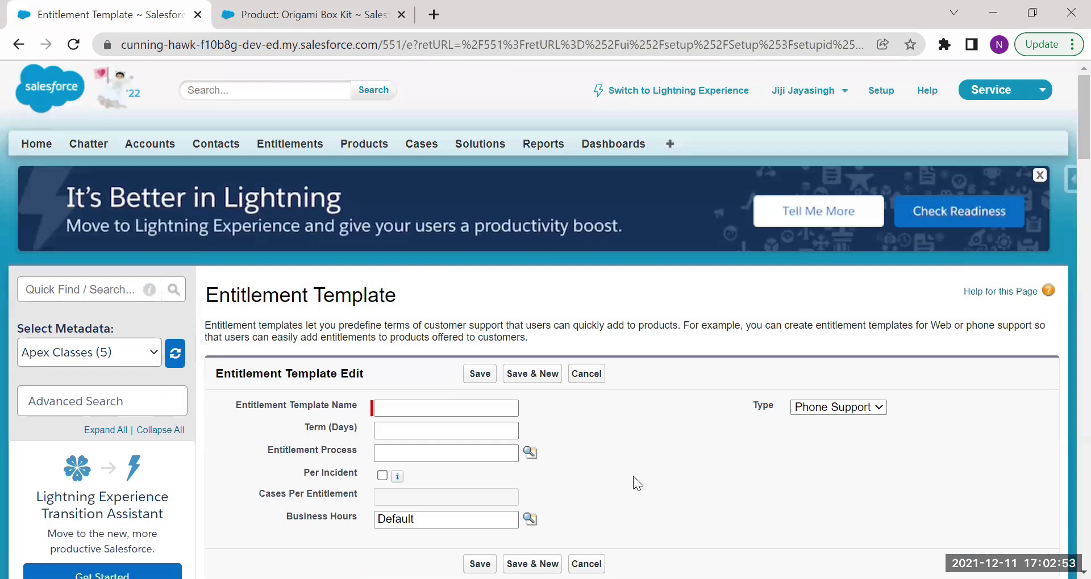
{"action": "left_click", "coordinate": [443, 408]}
{"action": "type", "text": "Phone Support"}
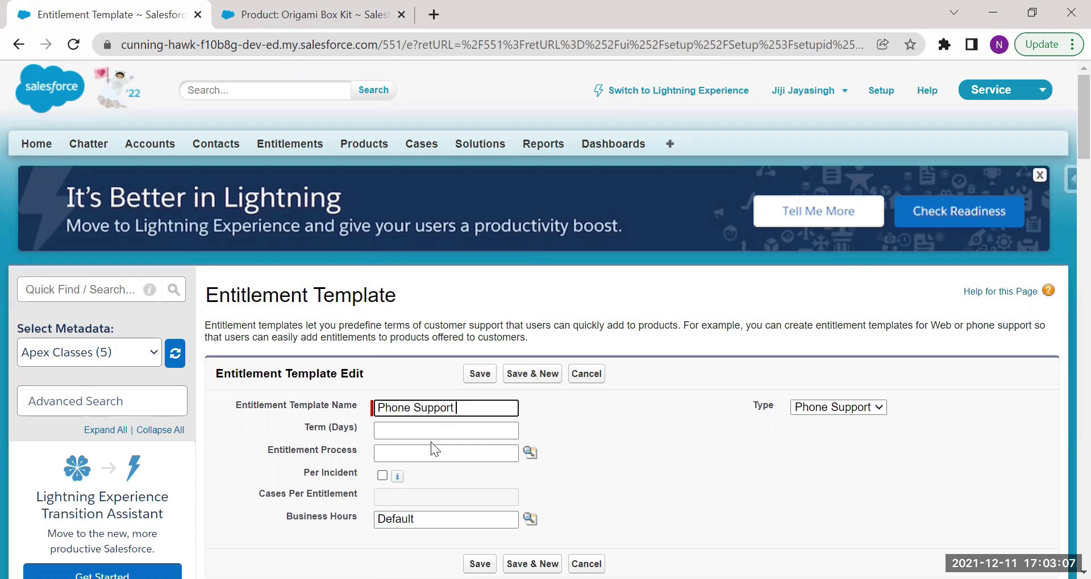
{"action": "left_click", "coordinate": [442, 432]}
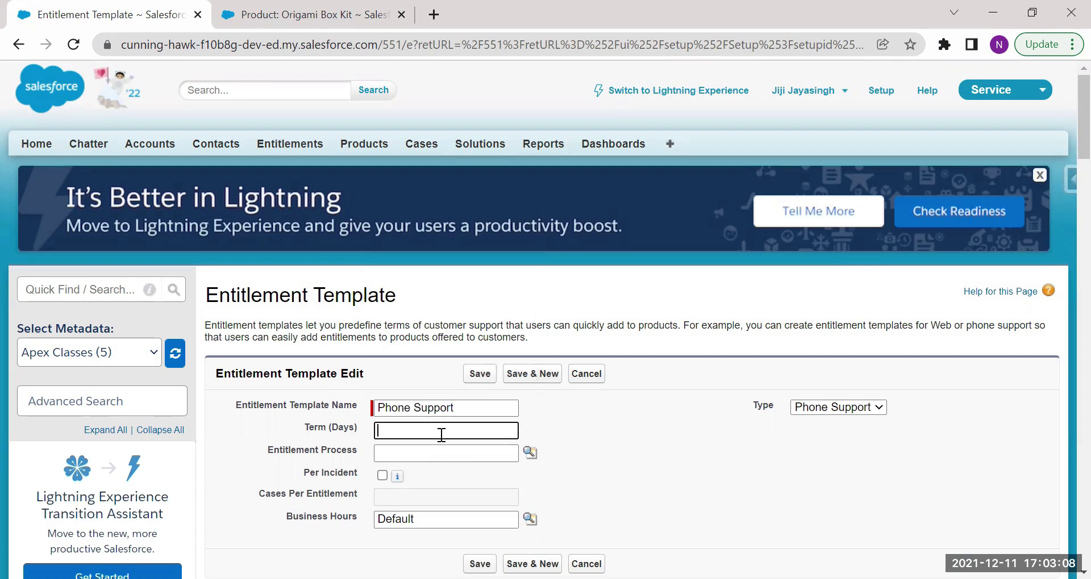
{"action": "type", "text": "365"}
{"action": "left_click", "coordinate": [480, 374]}
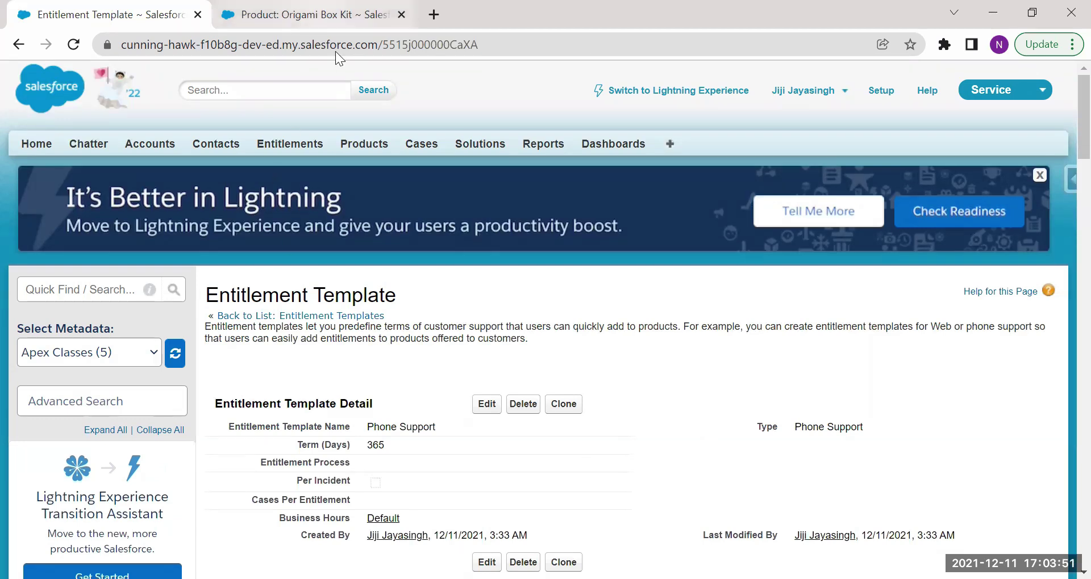
Open the Origami Box Kit product record.
{"action": "left_click", "coordinate": [374, 147]}
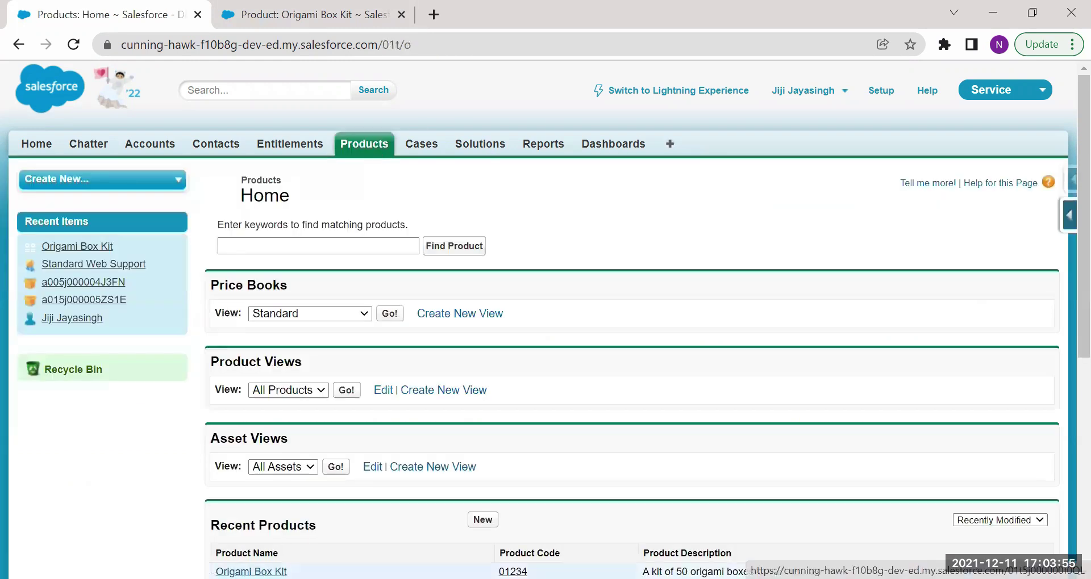
{"action": "left_click", "coordinate": [251, 571]}
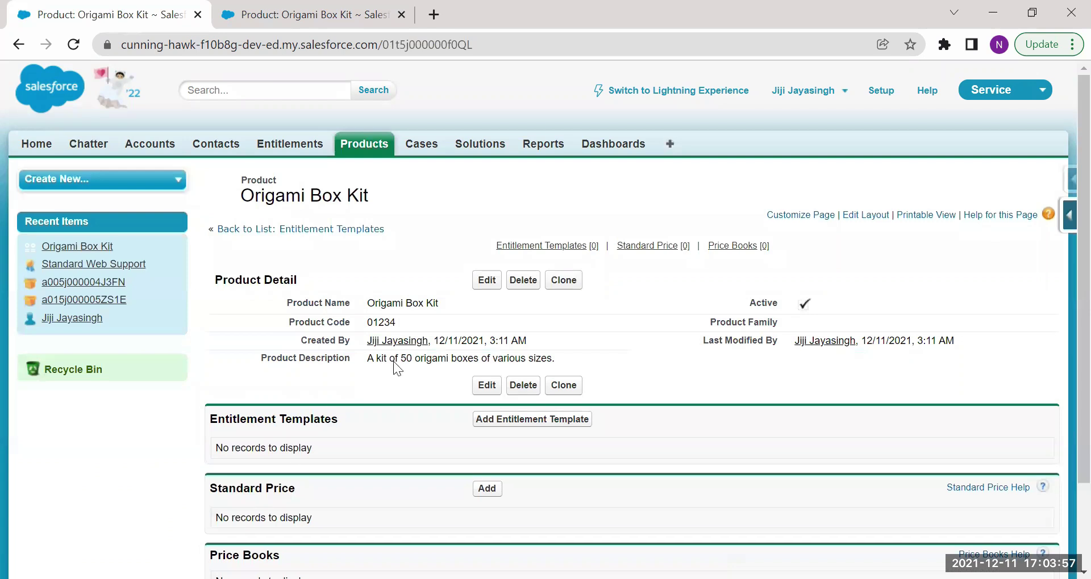
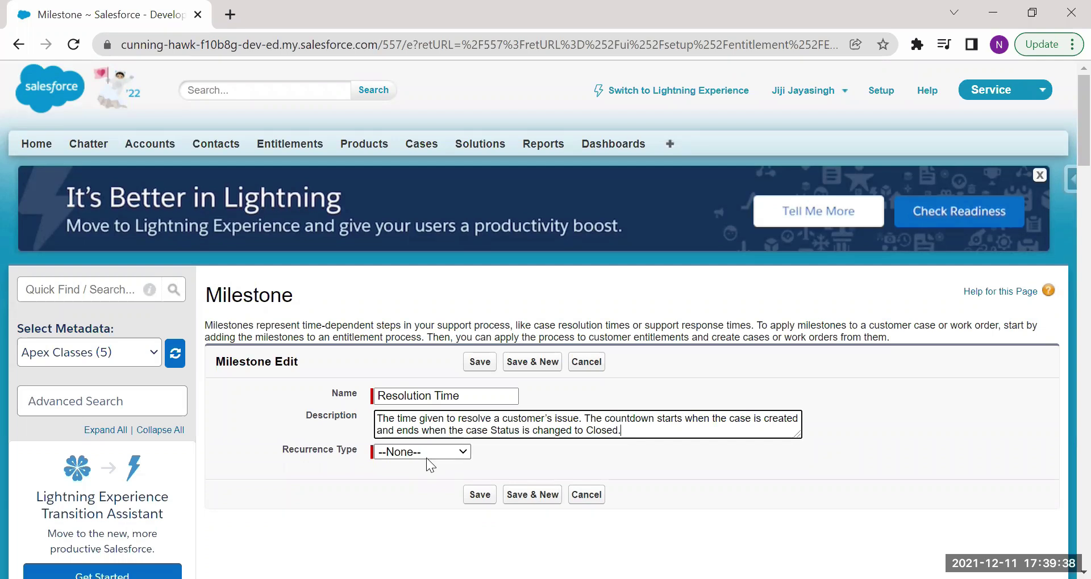
Set the Resolution Time milestone's recurrence type to No Recurrence and save the milestone.
{"action": "key", "text": "Tab"}
{"action": "key", "text": "Down"}
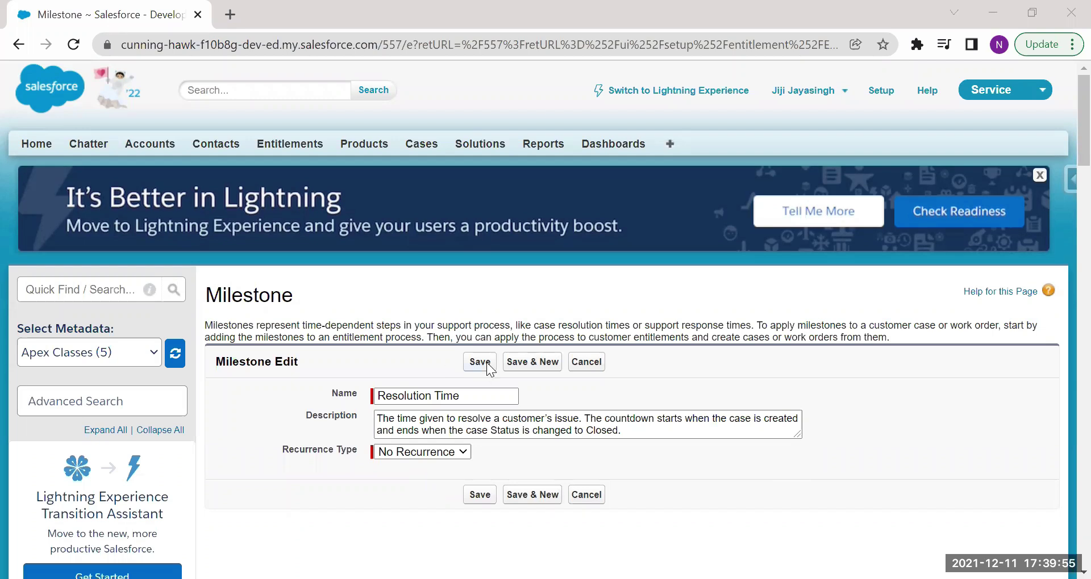
{"action": "key", "text": "Return"}
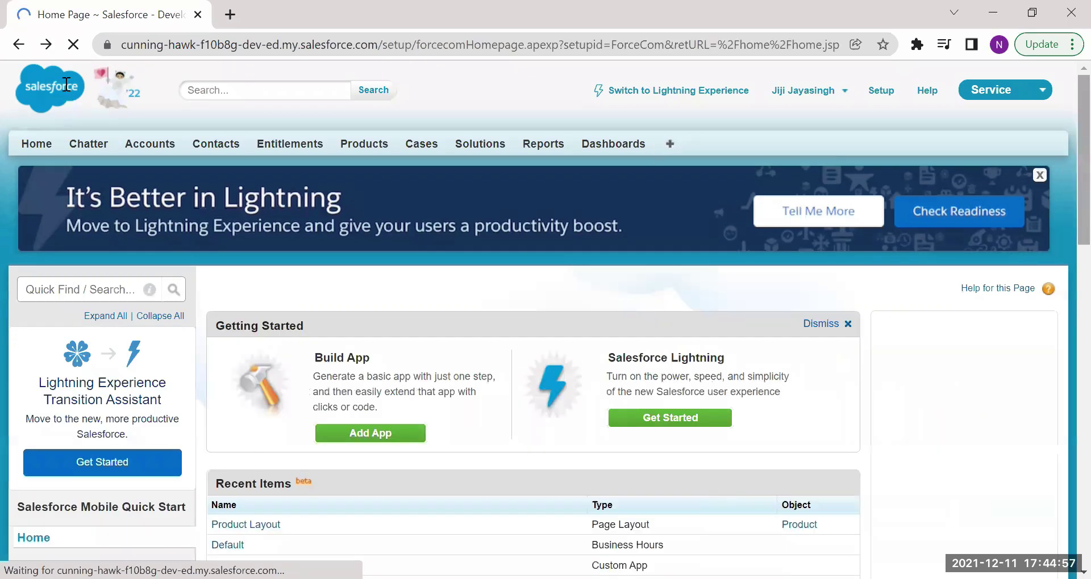
Create a Case entitlement process named Standard Support with the description "The default support process for customers".
{"action": "scroll", "coordinate": [65, 89], "scroll_direction": "down", "scroll_amount": 4}
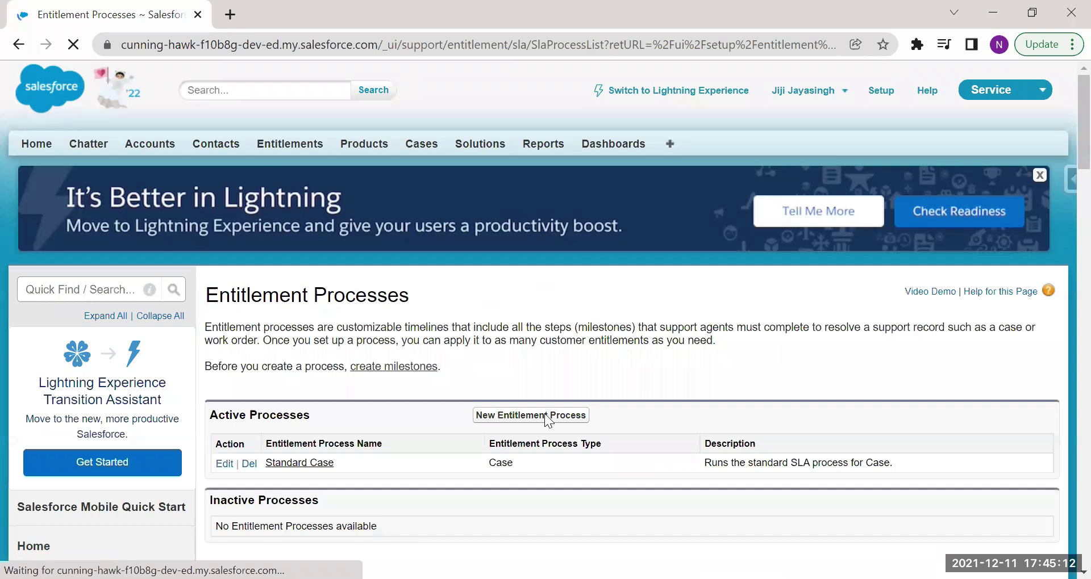
{"action": "left_click", "coordinate": [544, 413]}
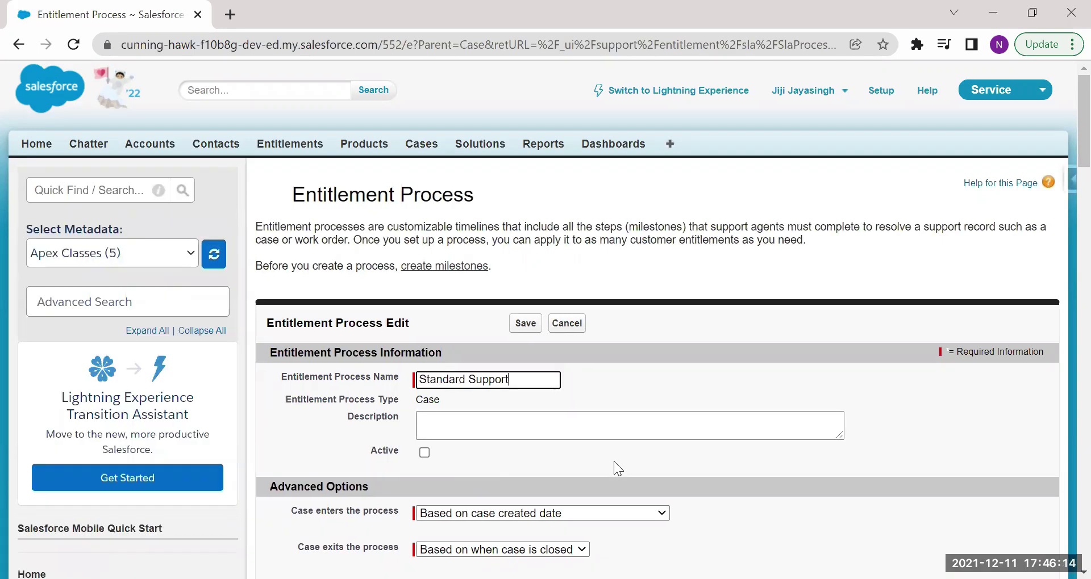
{"action": "left_click", "coordinate": [463, 426]}
{"action": "type", "text": "The default support process for customers"}
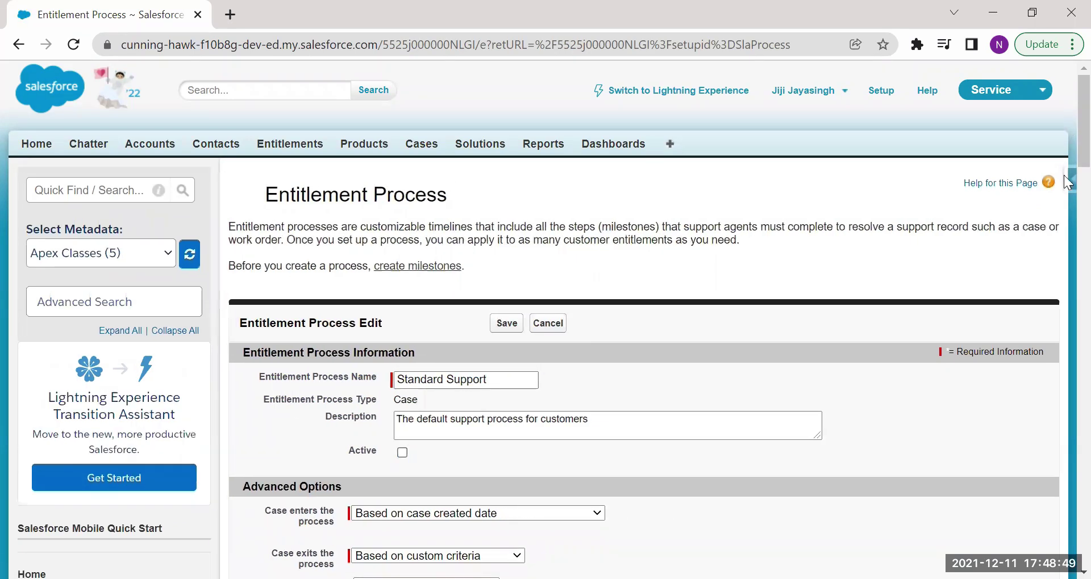
Review the Standard Support process's case entry and exit criteria, and save the entitlement process.
{"action": "scroll", "coordinate": [1063, 165], "scroll_direction": "down", "scroll_amount": 3}
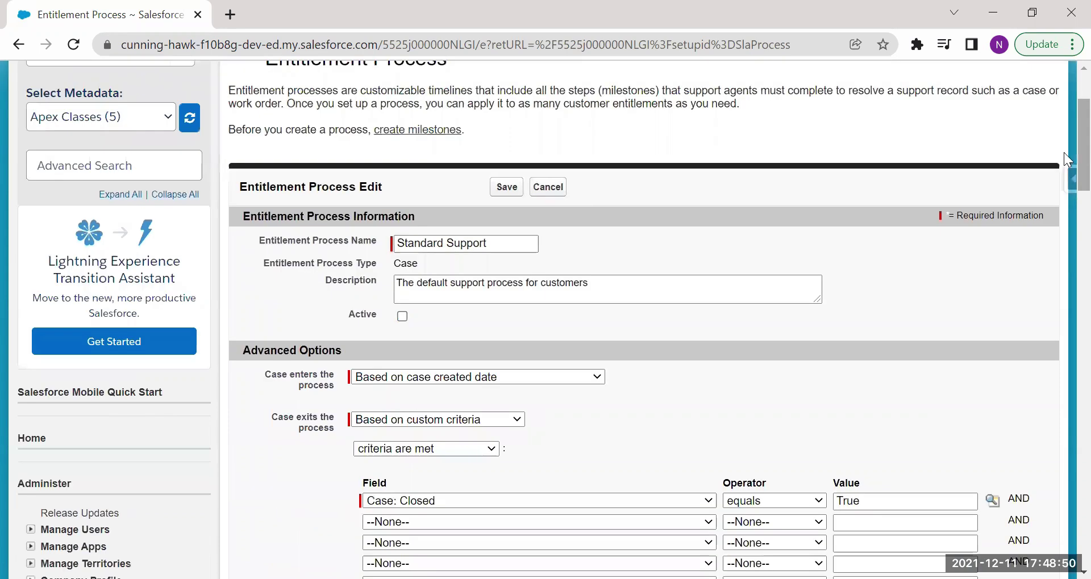
{"action": "scroll", "coordinate": [1063, 153], "scroll_direction": "down", "scroll_amount": 2}
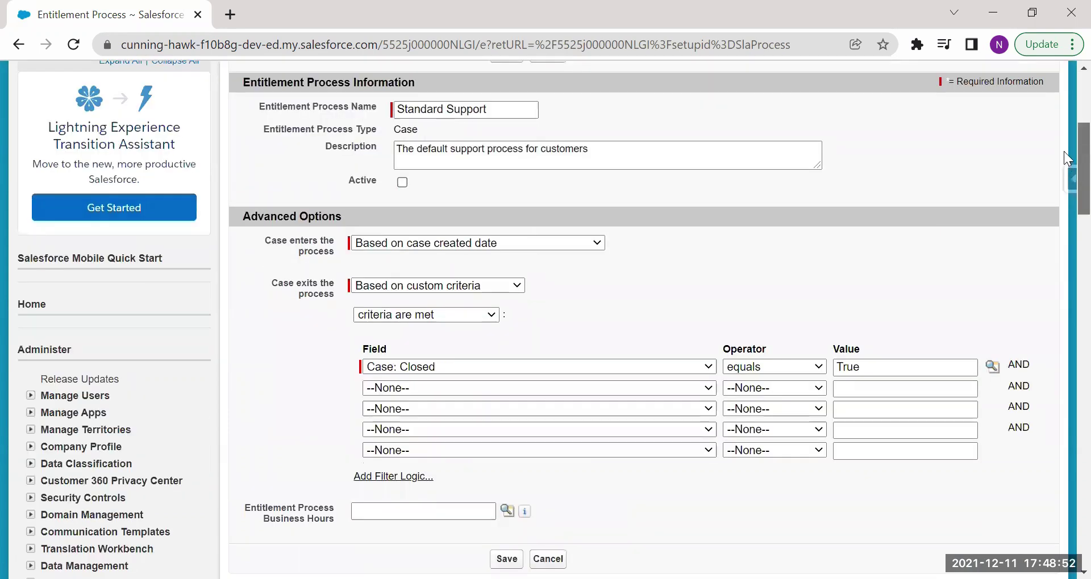
{"action": "scroll", "coordinate": [445, 253], "scroll_direction": "up", "scroll_amount": 5}
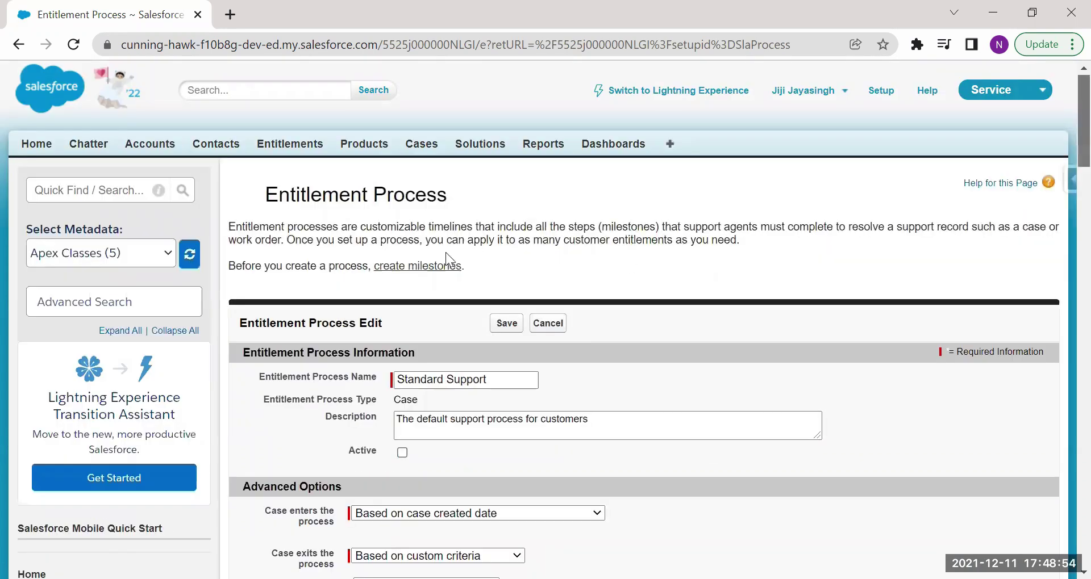
{"action": "scroll", "coordinate": [483, 284], "scroll_direction": "down", "scroll_amount": 2}
{"action": "scroll", "coordinate": [402, 299], "scroll_direction": "down", "scroll_amount": 2}
{"action": "left_click", "coordinate": [506, 108]}
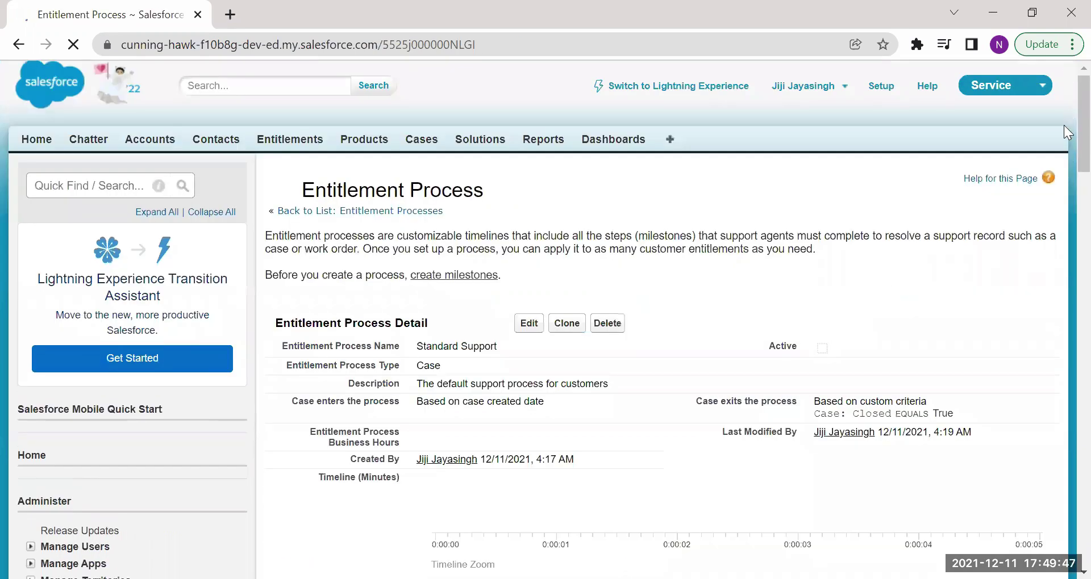
Start a Resolution Time milestone in the Standard Support process with a 240-minute time trigger and start time based on Milestone Criteria.
{"action": "scroll", "coordinate": [1063, 113], "scroll_direction": "down", "scroll_amount": 2}
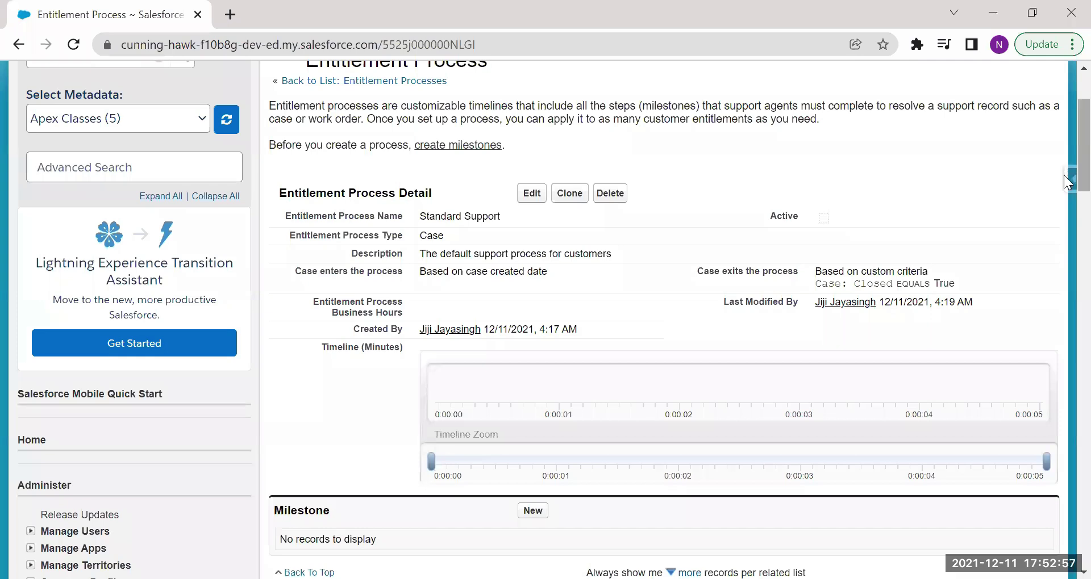
{"action": "scroll", "coordinate": [477, 341], "scroll_direction": "down", "scroll_amount": 3}
{"action": "left_click", "coordinate": [534, 335]}
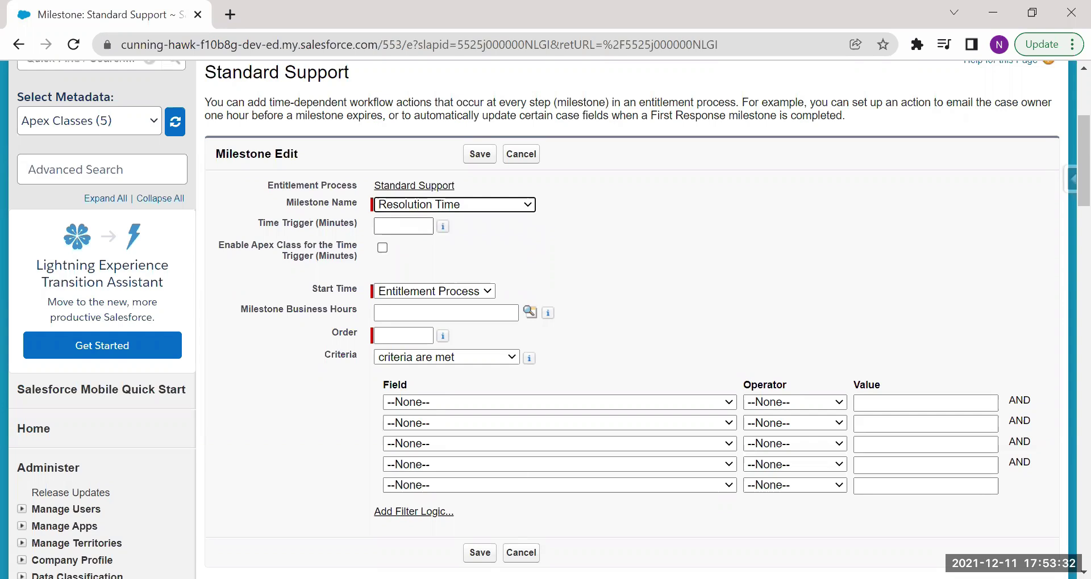
{"action": "left_click", "coordinate": [403, 226]}
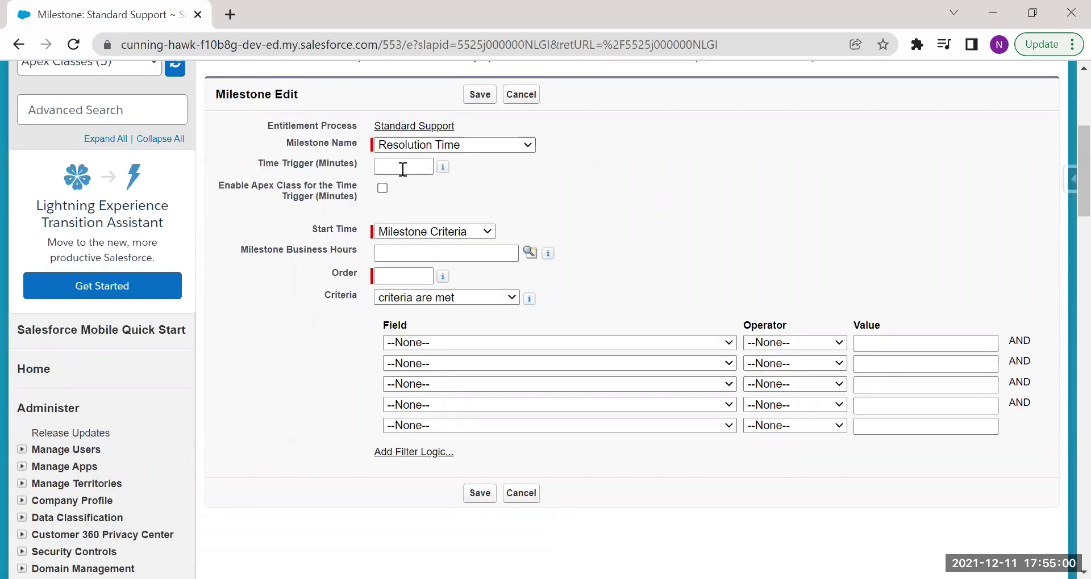
{"action": "left_click", "coordinate": [403, 169]}
{"action": "left_click", "coordinate": [403, 169]}
{"action": "type", "text": "240"}
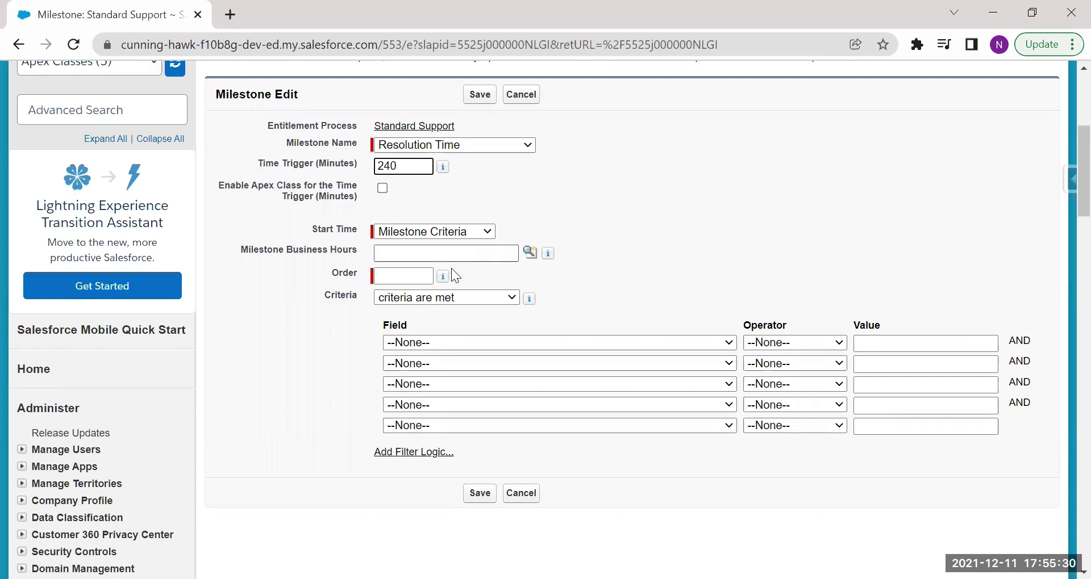
Set the milestone's order to 1 with the criterion Case: Priority equals High, and save it.
{"action": "left_click", "coordinate": [414, 277]}
{"action": "type", "text": "1"}
{"action": "left_click", "coordinate": [666, 291]}
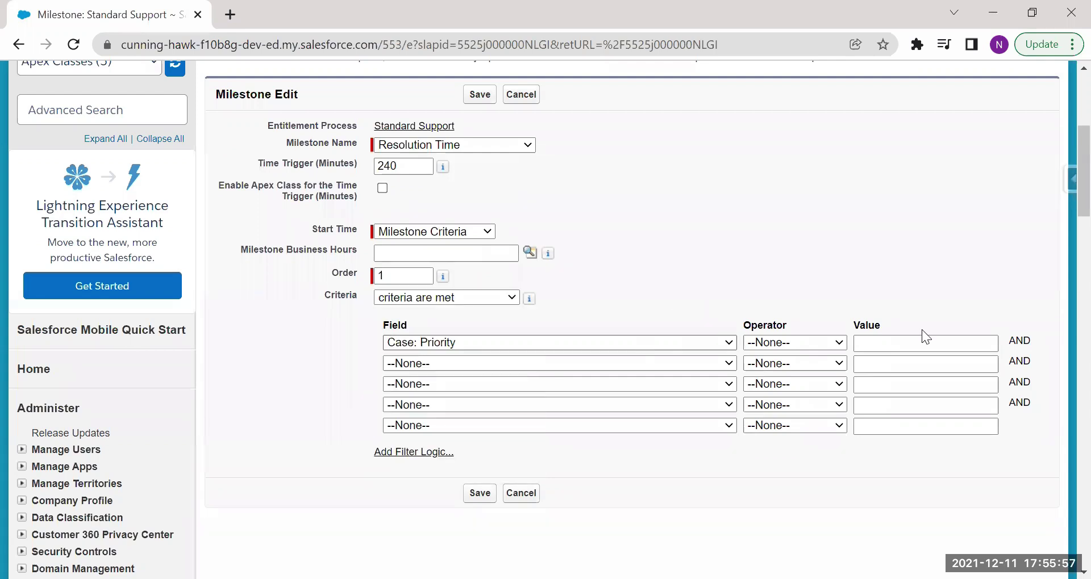
{"action": "left_click", "coordinate": [791, 340]}
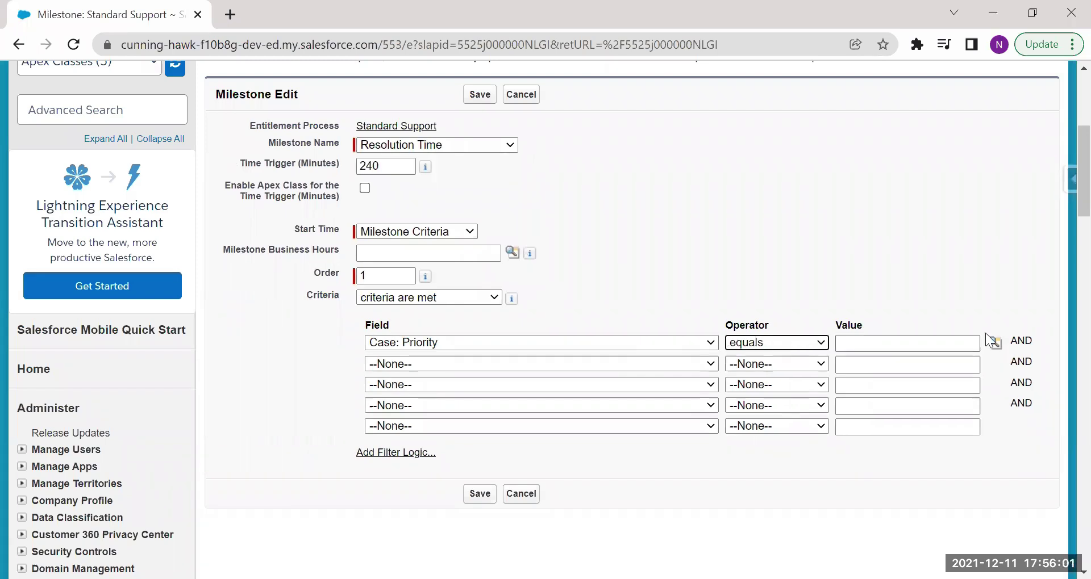
{"action": "key", "text": "Return"}
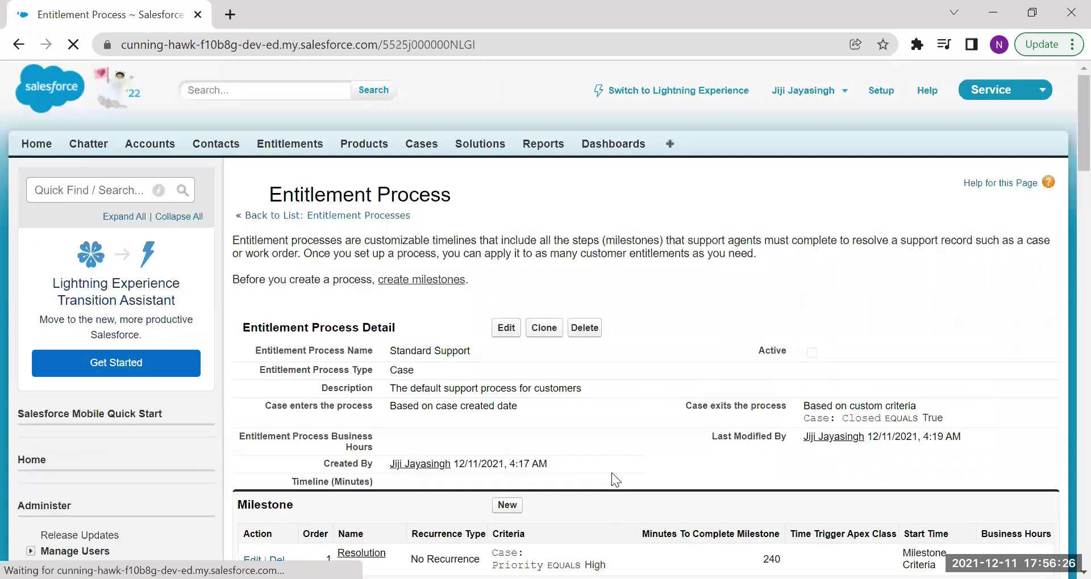
Start a second Resolution Time milestone in the process with a 960-minute time trigger and order 2.
{"action": "scroll", "coordinate": [612, 473], "scroll_direction": "down", "scroll_amount": 5}
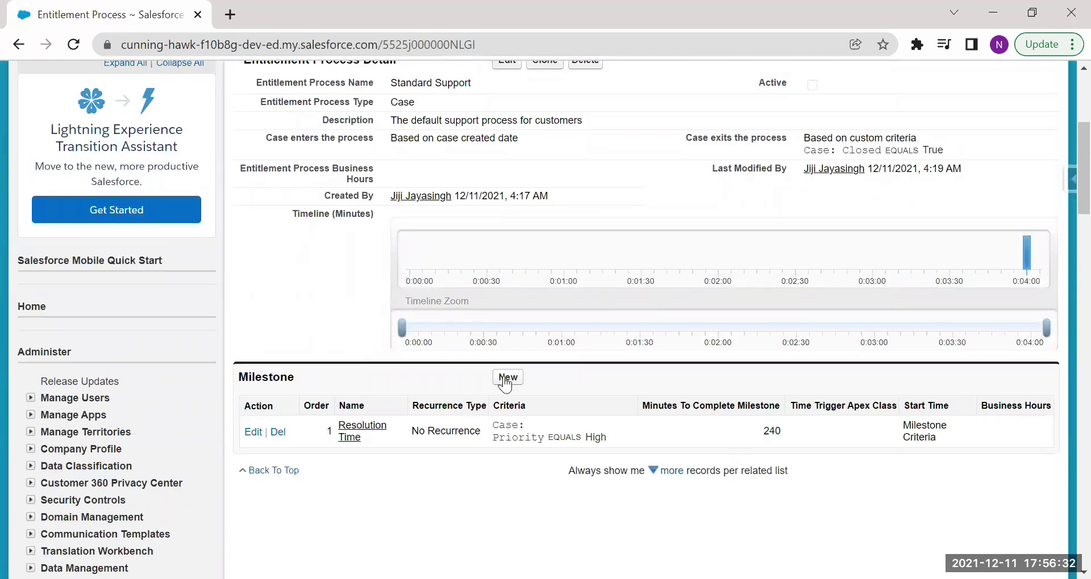
{"action": "left_click", "coordinate": [504, 378]}
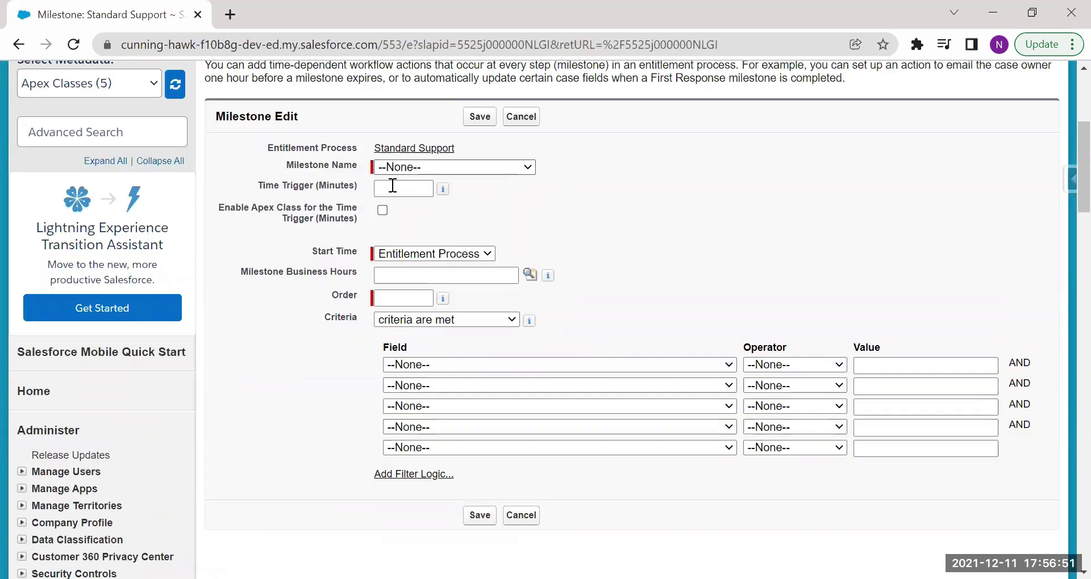
{"action": "key", "text": "r"}
{"action": "left_click", "coordinate": [392, 186]}
{"action": "type", "text": "960"}
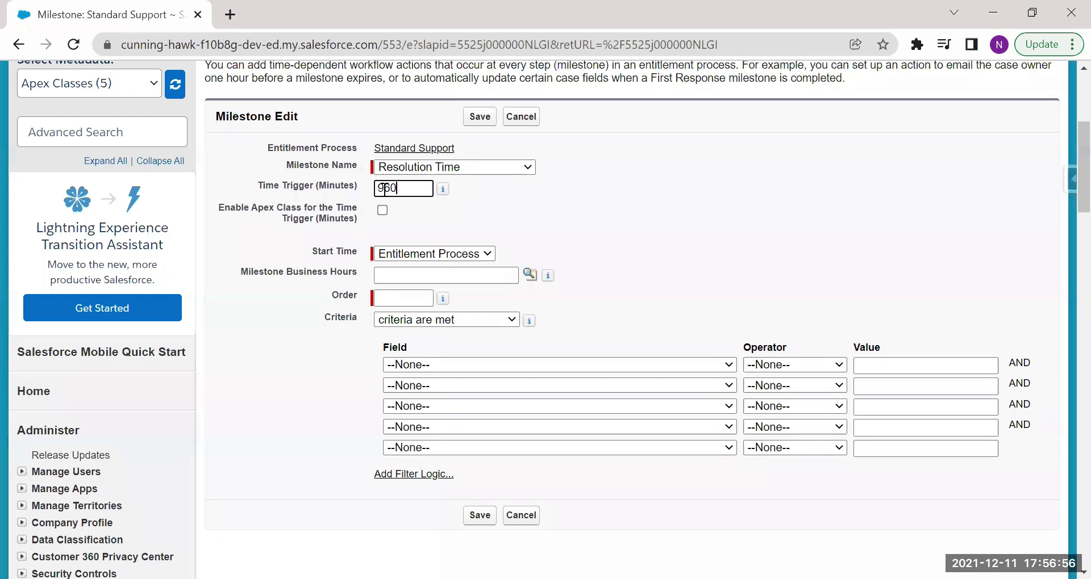
{"action": "left_click", "coordinate": [402, 298]}
{"action": "type", "text": "2"}
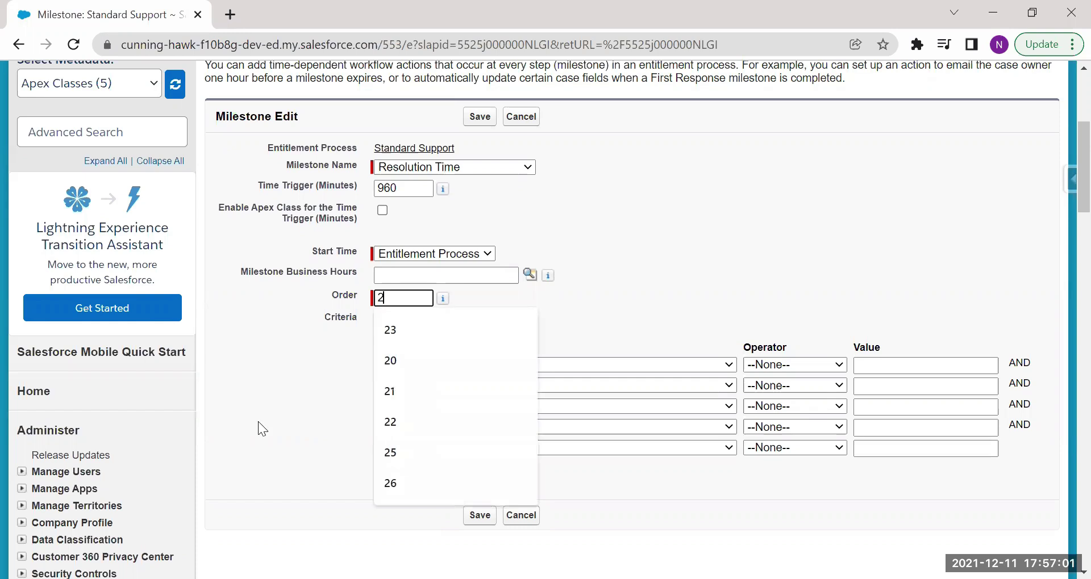
{"action": "key", "text": "Escape"}
Set the second milestone's criterion to Case: Priority equals Medium,Low and save the milestone.
{"action": "left_click", "coordinate": [503, 365]}
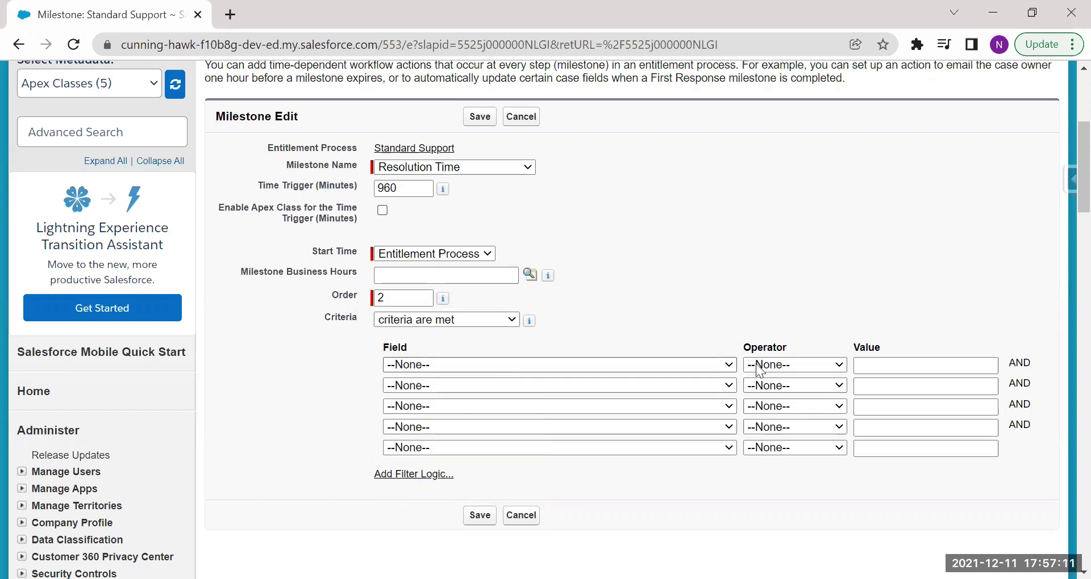
{"action": "type", "text": "Case: Priority"}
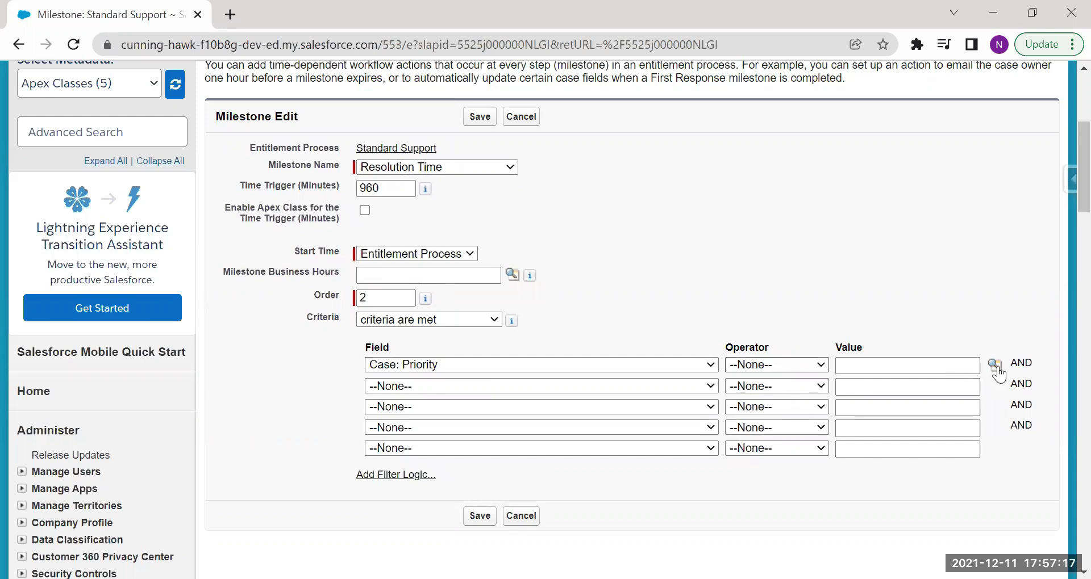
{"action": "key", "text": "Tab"}
{"action": "type", "text": "e"}
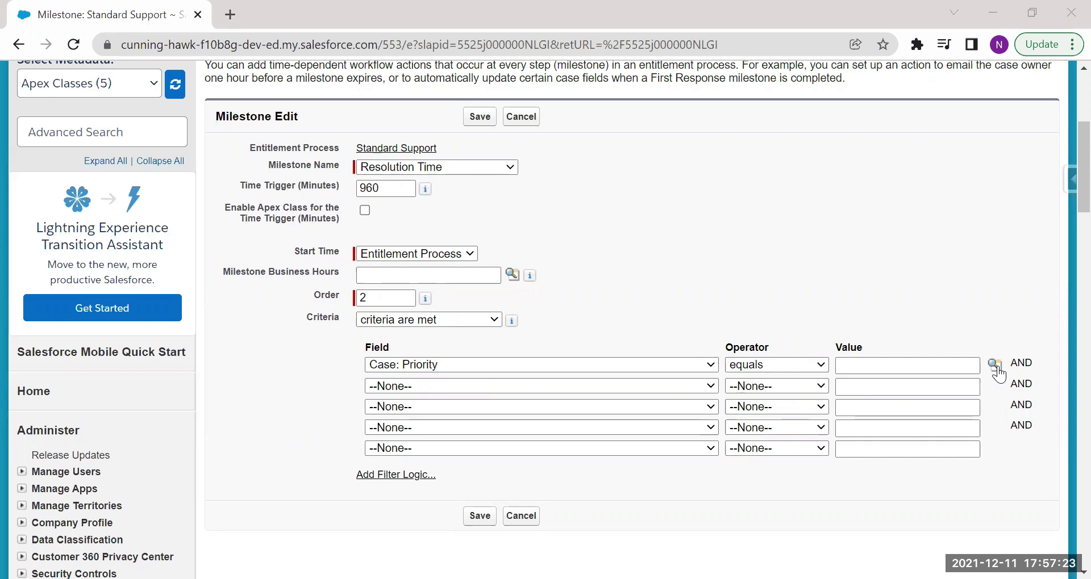
{"action": "left_click", "coordinate": [487, 517]}
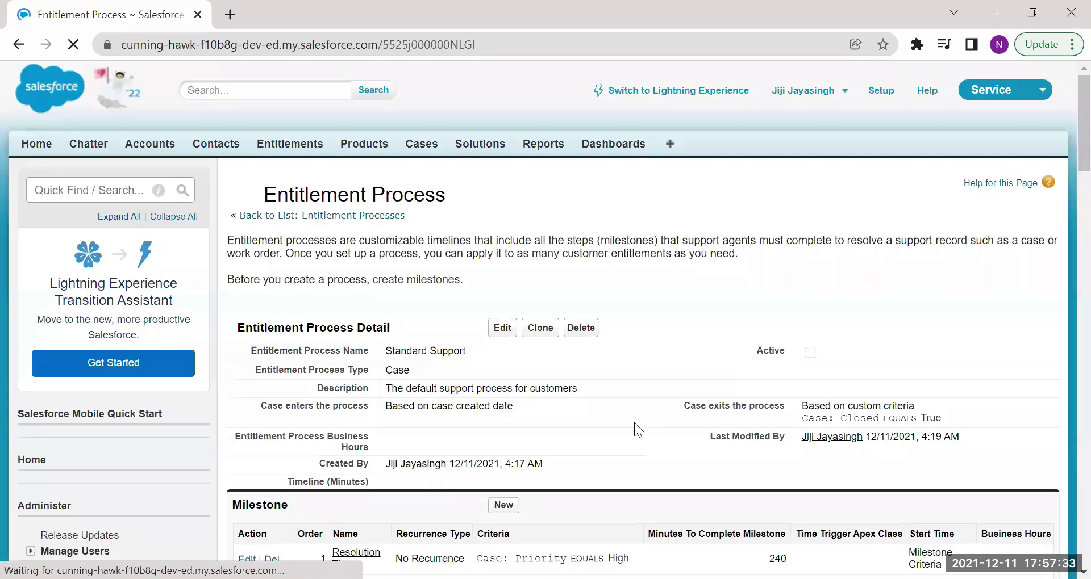
Open the high-priority Resolution Time milestone and add a warning time trigger of 1 hour before resolution time.
{"action": "scroll", "coordinate": [634, 422], "scroll_direction": "down", "scroll_amount": 1}
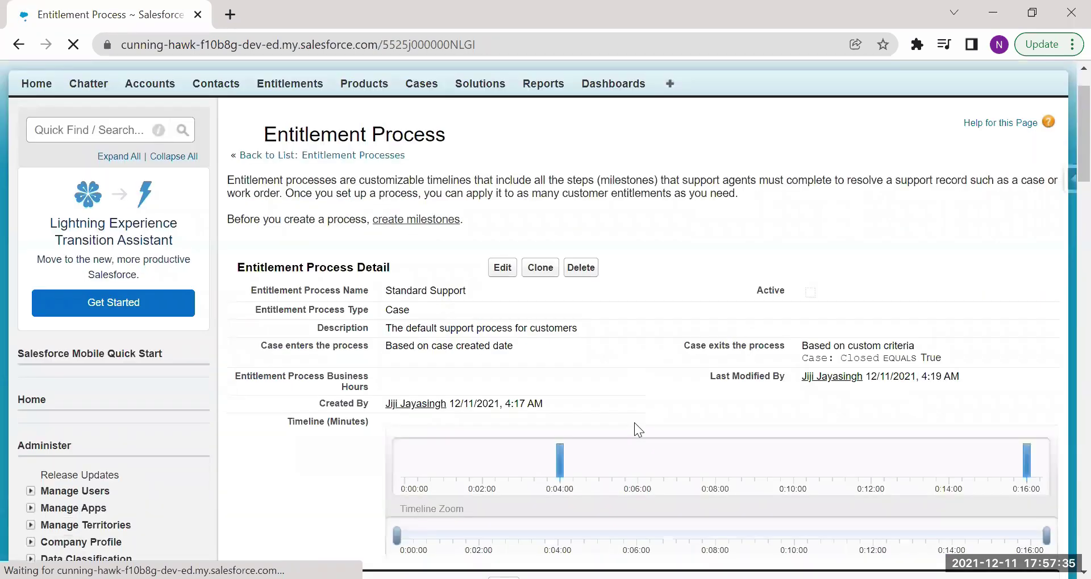
{"action": "scroll", "coordinate": [506, 311], "scroll_direction": "down", "scroll_amount": 6}
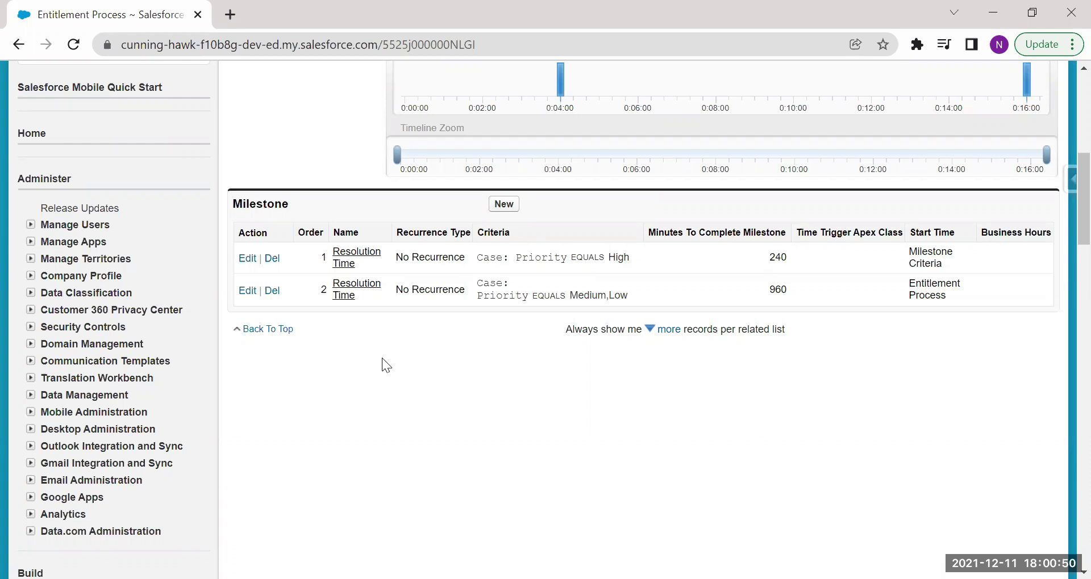
{"action": "left_click", "coordinate": [352, 259]}
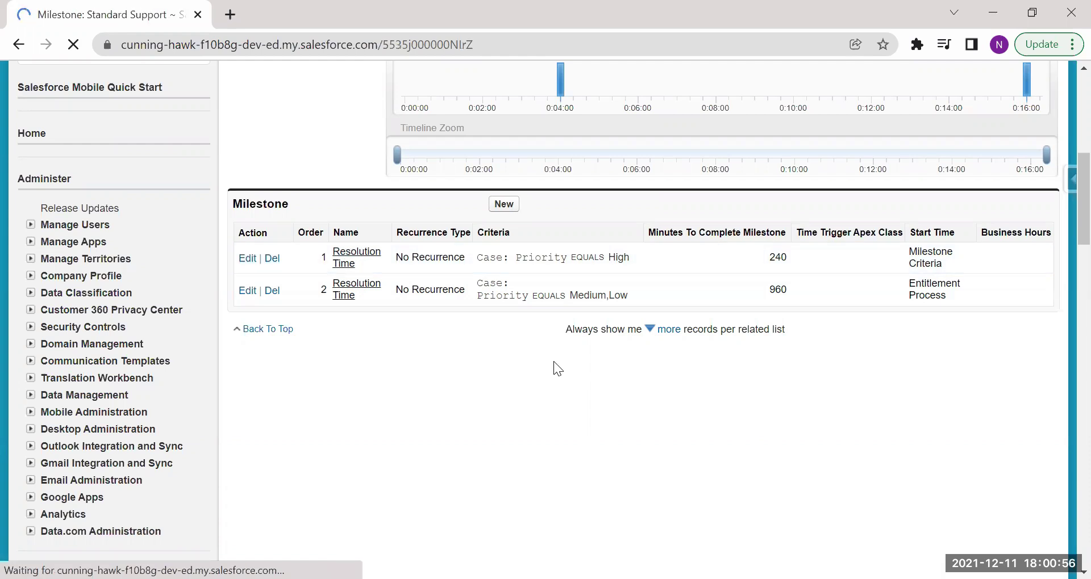
{"action": "scroll", "coordinate": [628, 425], "scroll_direction": "down", "scroll_amount": 4}
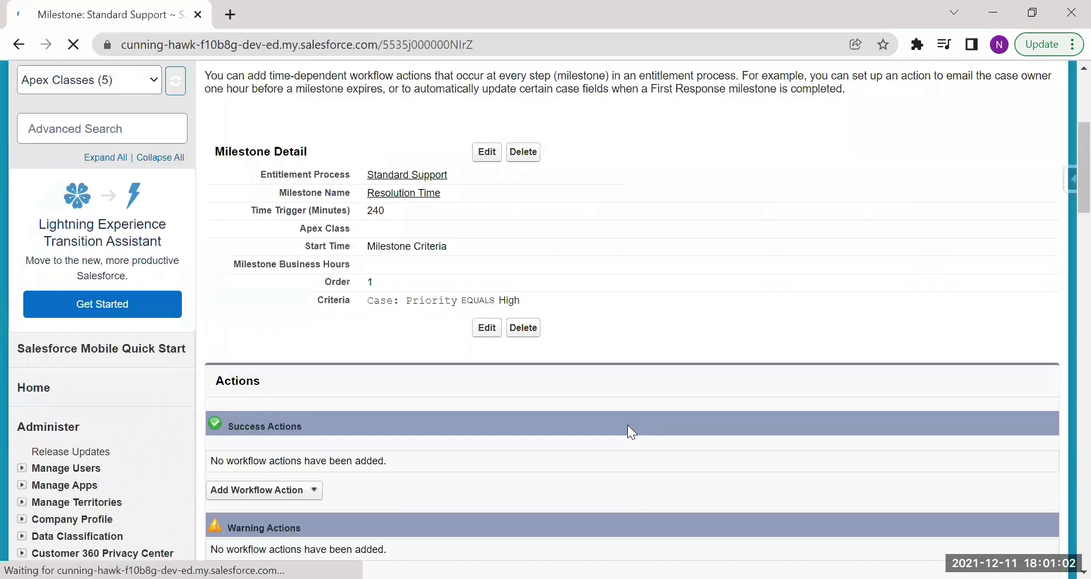
{"action": "scroll", "coordinate": [243, 538], "scroll_direction": "down", "scroll_amount": 1}
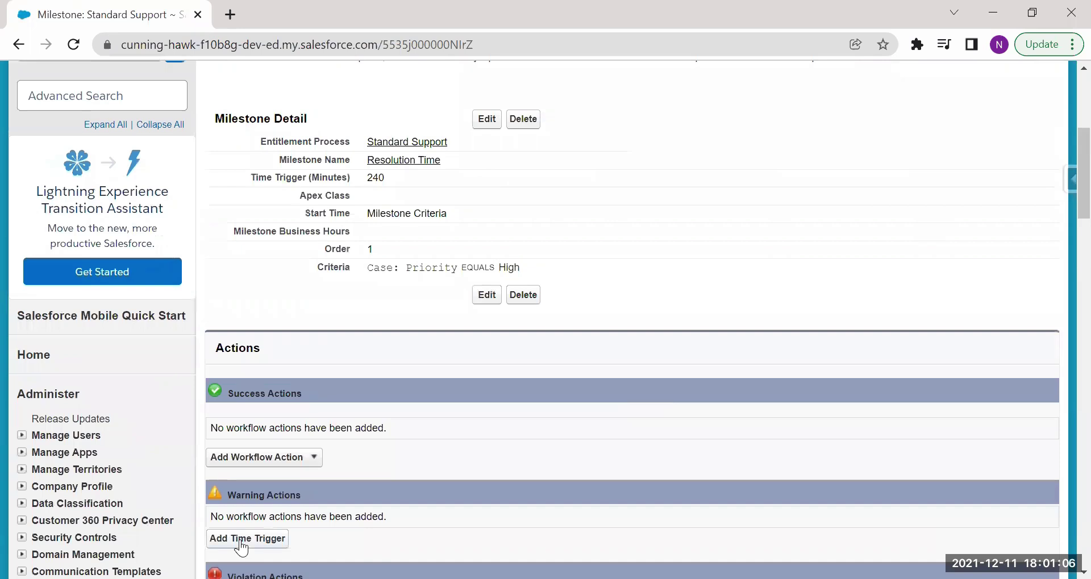
{"action": "left_click", "coordinate": [242, 539]}
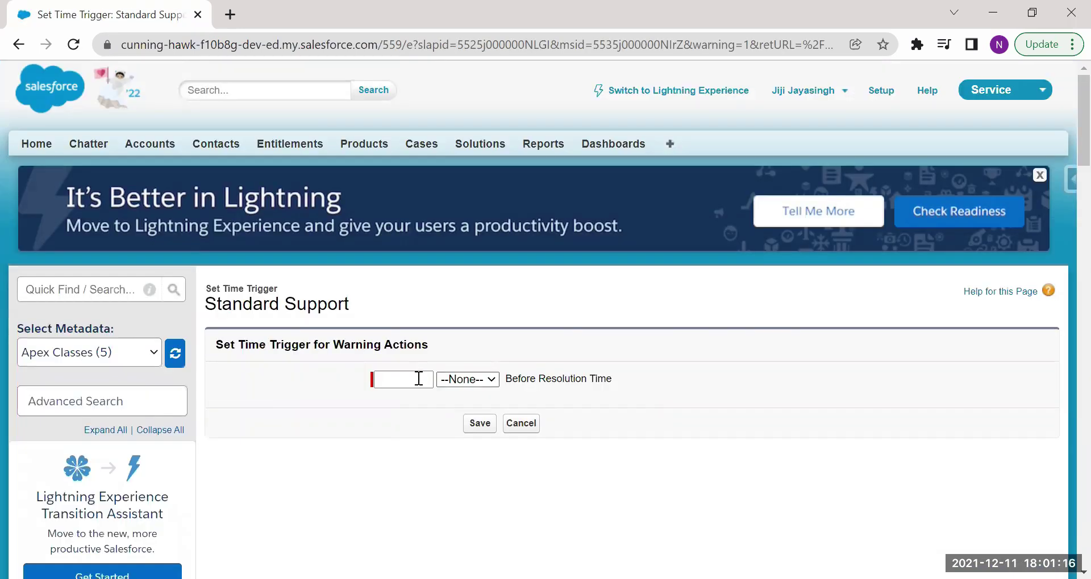
{"action": "left_click", "coordinate": [419, 379]}
{"action": "type", "text": "1"}
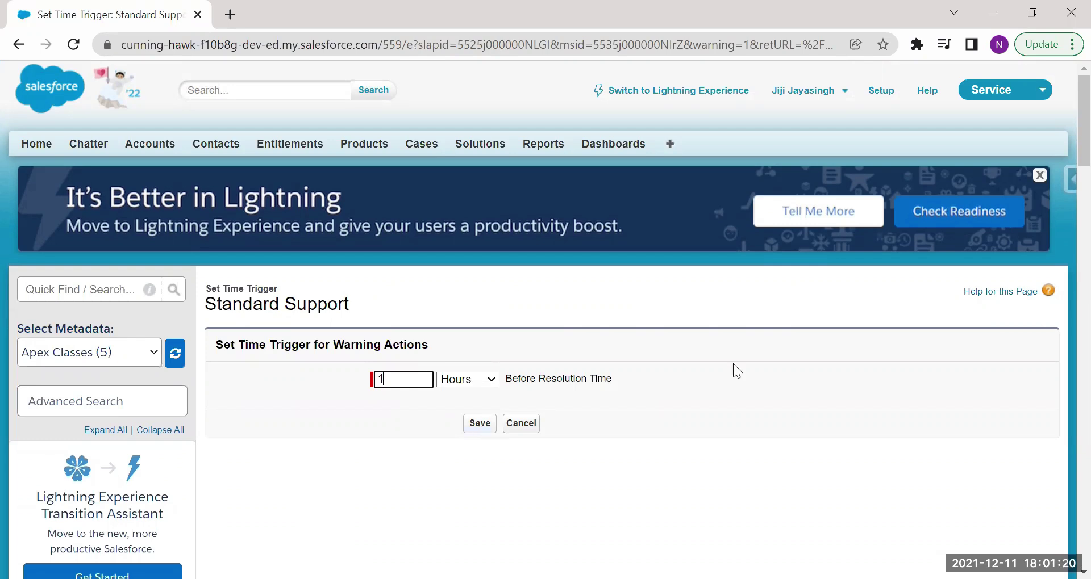
{"action": "key", "text": "Return"}
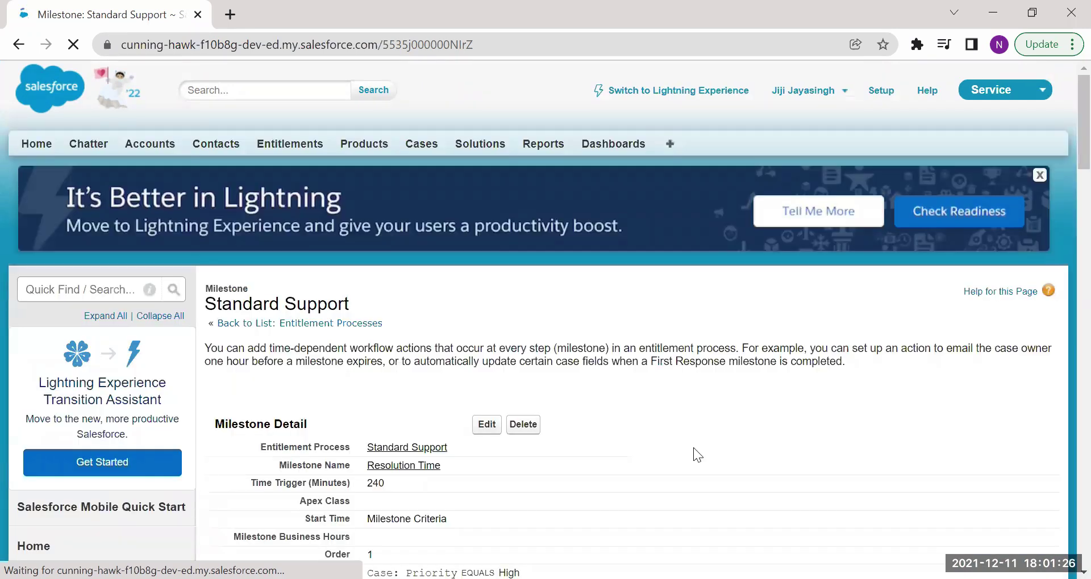
Start a new email alert as a workflow action for the 1 Hour Before warning trigger.
{"action": "scroll", "coordinate": [693, 449], "scroll_direction": "down", "scroll_amount": 3}
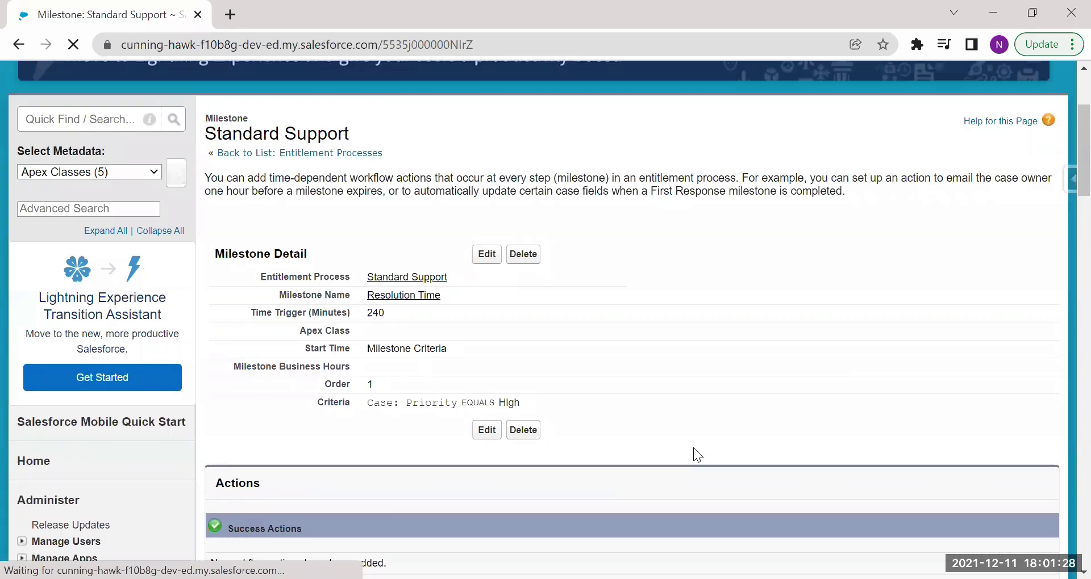
{"action": "scroll", "coordinate": [693, 447], "scroll_direction": "down", "scroll_amount": 4}
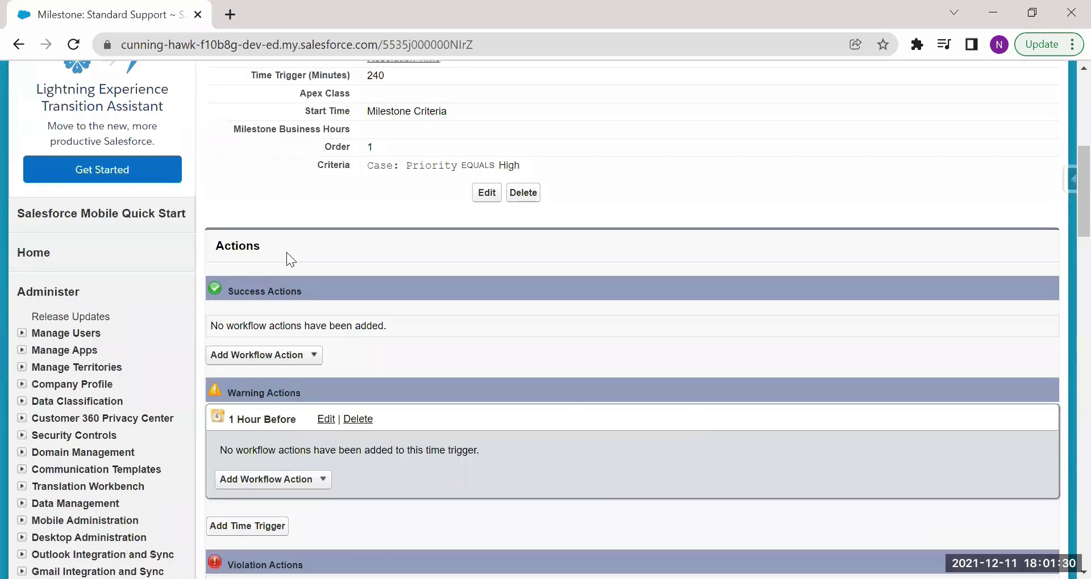
{"action": "scroll", "coordinate": [286, 256], "scroll_direction": "down", "scroll_amount": 1}
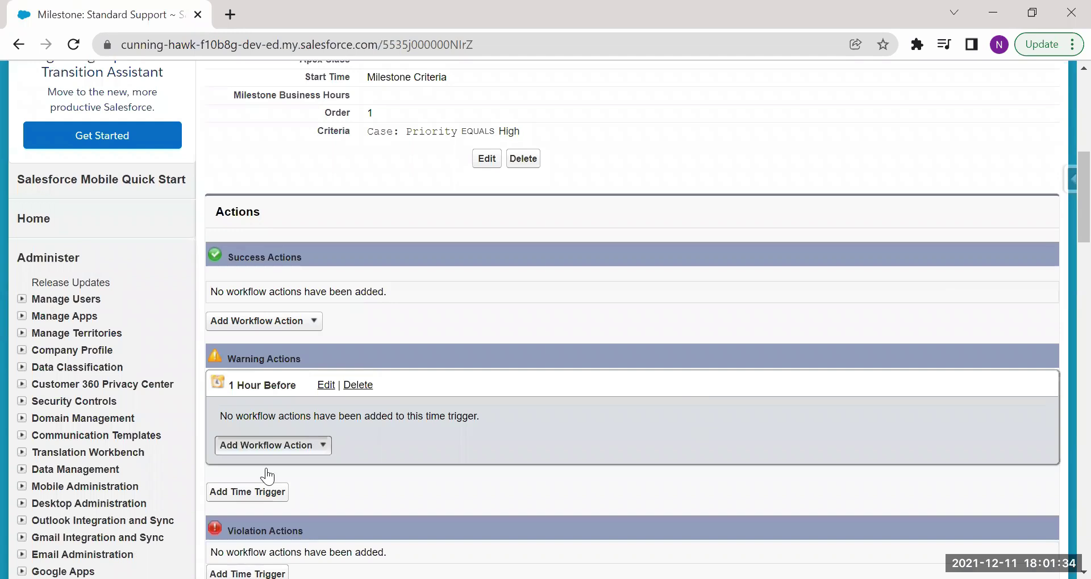
{"action": "left_click", "coordinate": [267, 445]}
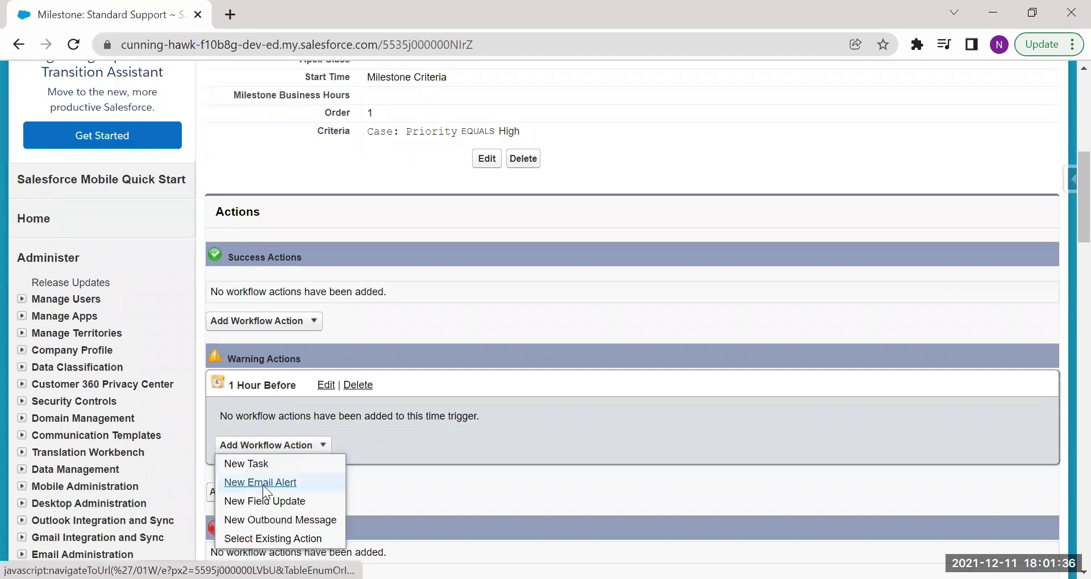
{"action": "left_click", "coordinate": [260, 483]}
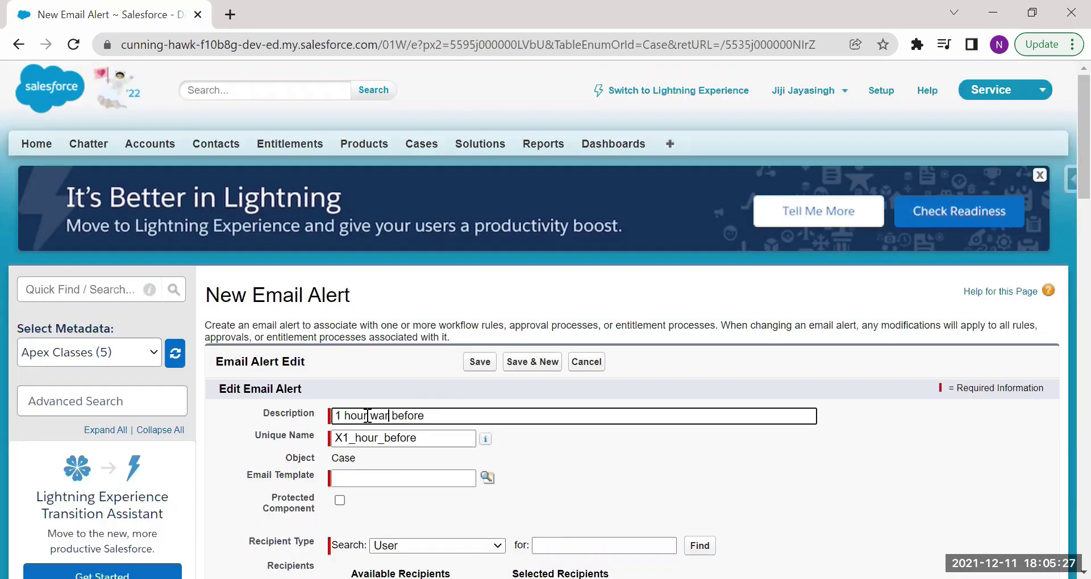
Set the email alert's description to "1 hour warning before resolution expires" and regenerate its unique name from it.
{"action": "type", "text": "warning before resolution e"}
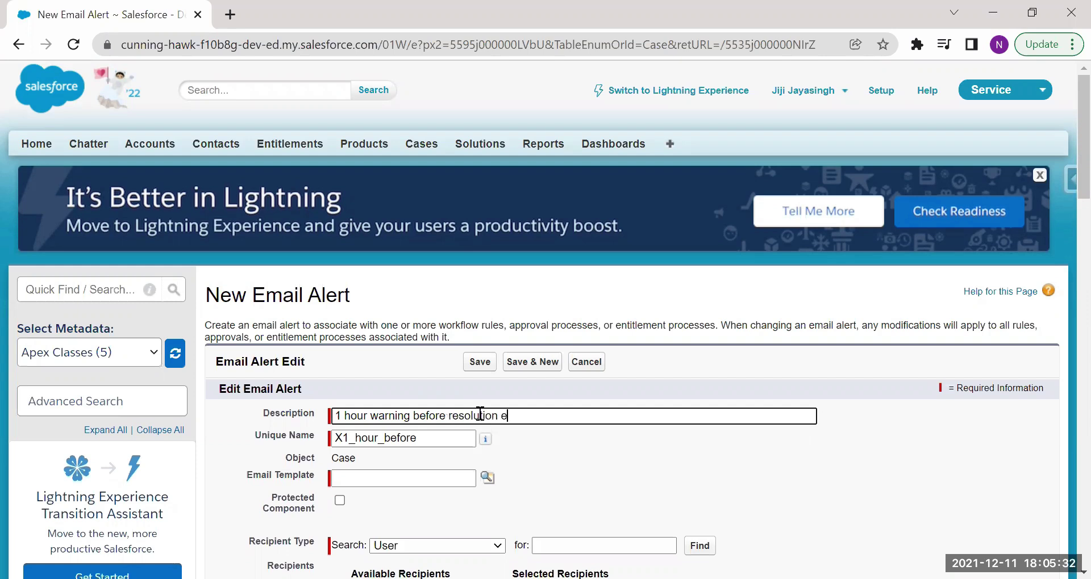
{"action": "type", "text": "xpires"}
{"action": "key", "text": "Tab"}
{"action": "key", "text": "Delete"}
{"action": "key", "text": "shift+Tab"}
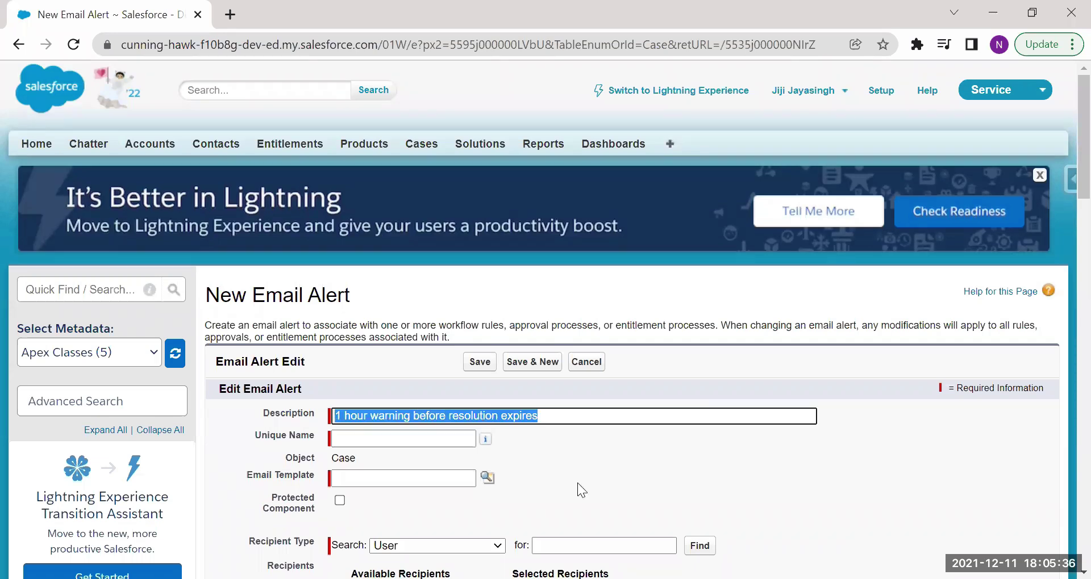
{"action": "key", "text": "Tab"}
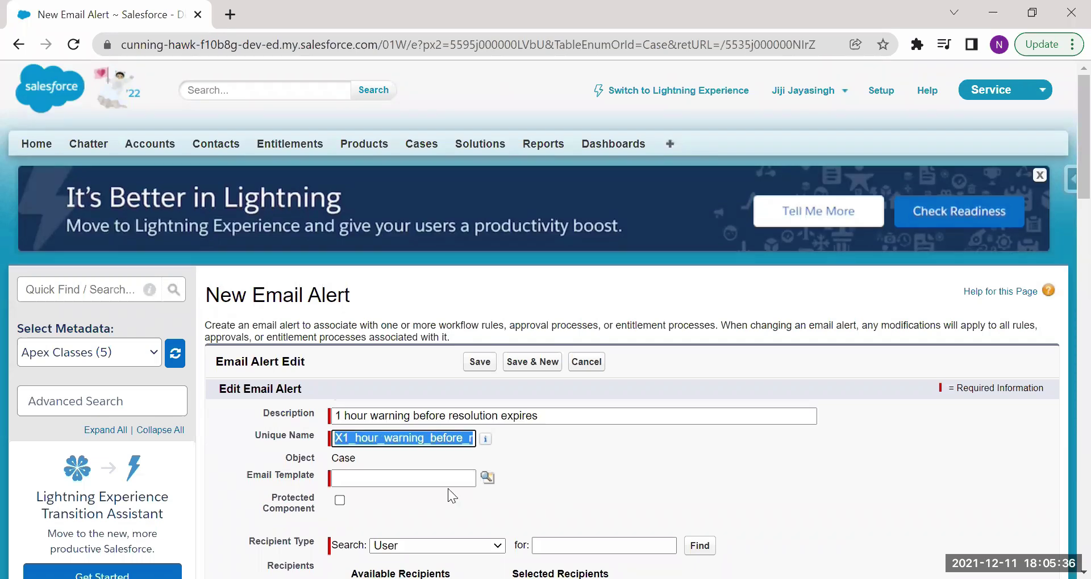
Assign the "Waring: High priority case" email template with Case Owner as the recipient, and save the email alert.
{"action": "left_click", "coordinate": [488, 478]}
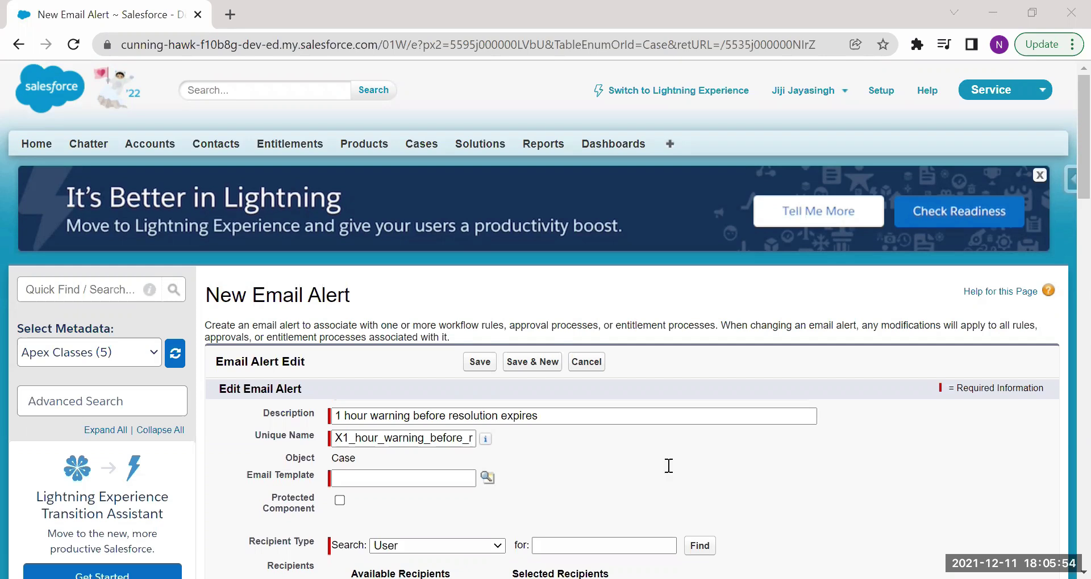
{"action": "scroll", "coordinate": [495, 164], "scroll_direction": "down", "scroll_amount": 6}
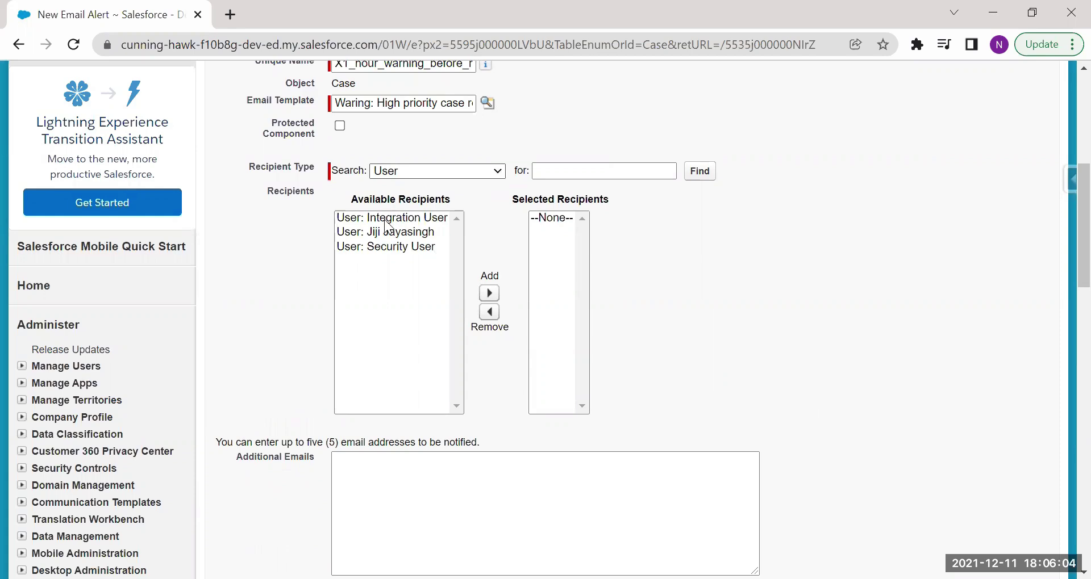
{"action": "key", "text": "o"}
{"action": "left_click", "coordinate": [455, 293]}
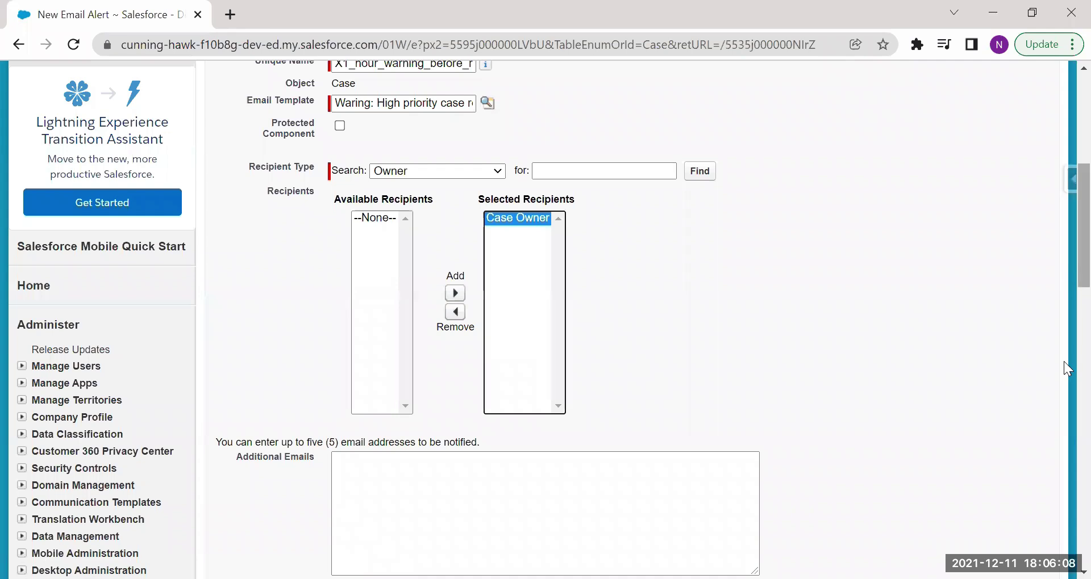
{"action": "scroll", "coordinate": [475, 236], "scroll_direction": "down", "scroll_amount": 6}
{"action": "left_click", "coordinate": [480, 248]}
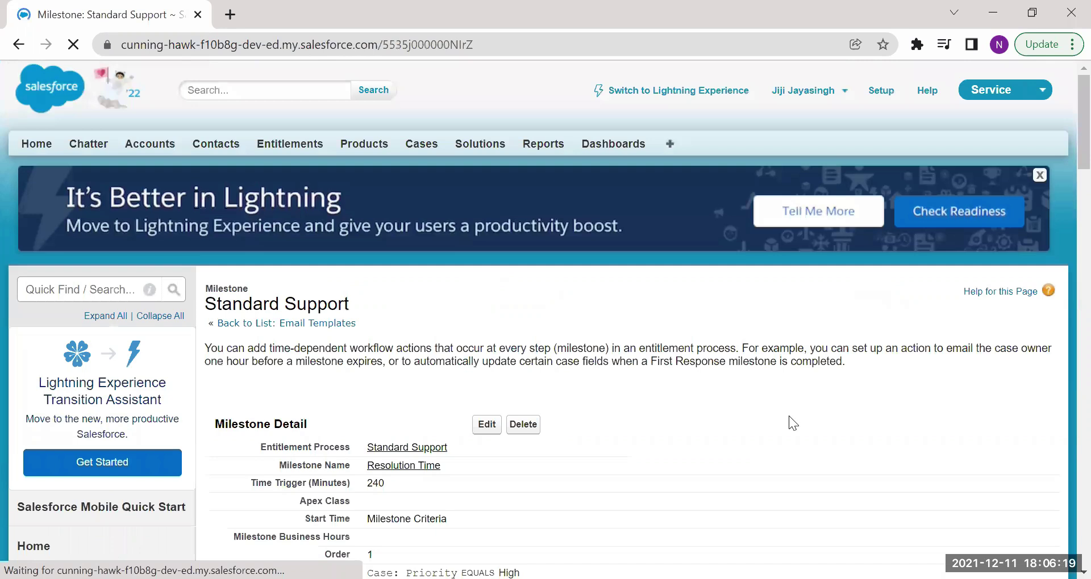
Look over the high-priority milestone's details and actions, and search Setup for "Entitlement Process".
{"action": "scroll", "coordinate": [1062, 193], "scroll_direction": "down", "scroll_amount": 2}
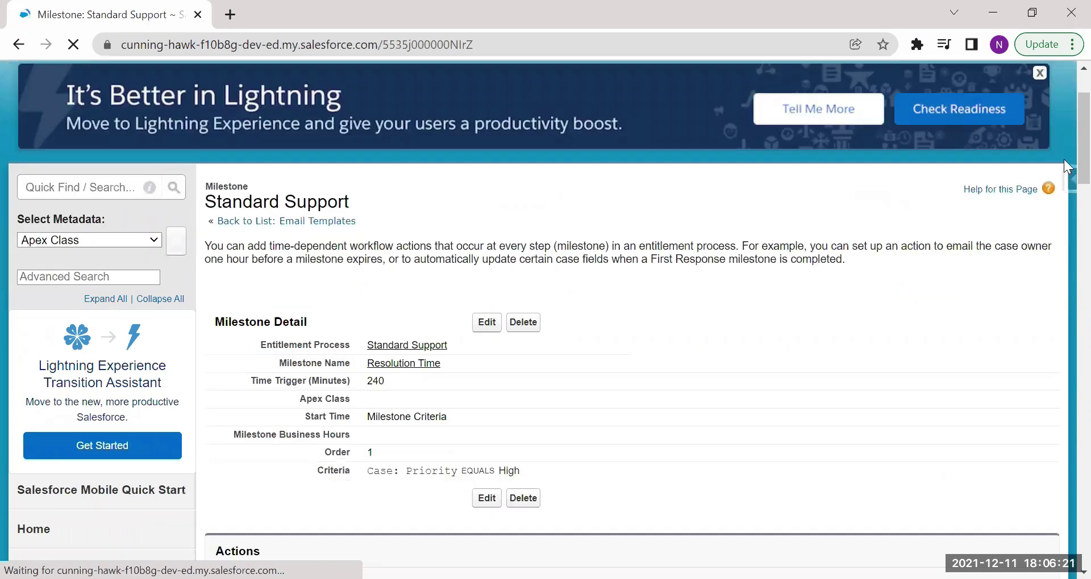
{"action": "scroll", "coordinate": [1064, 211], "scroll_direction": "down", "scroll_amount": 5}
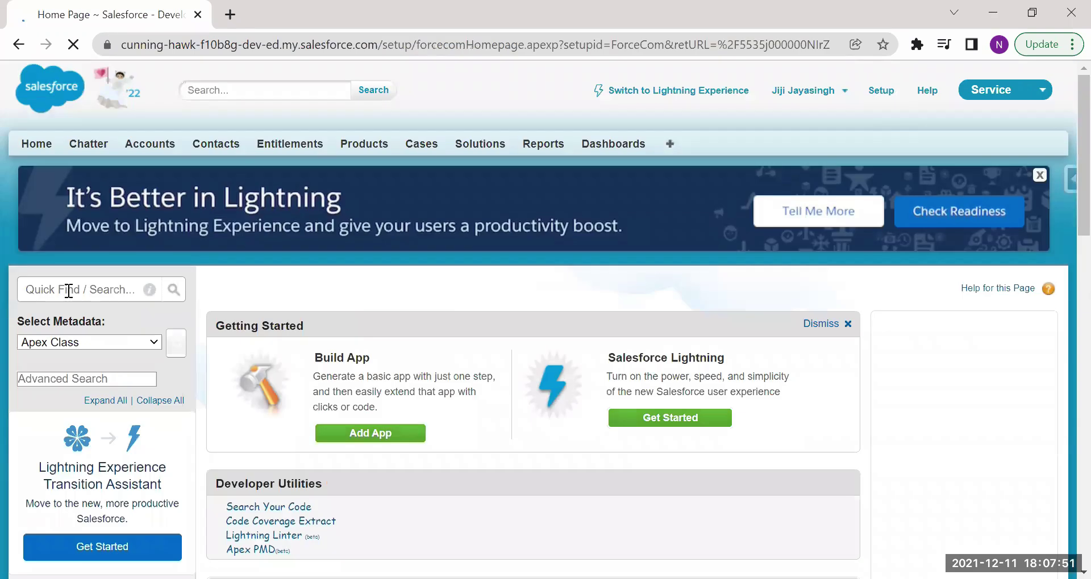
{"action": "left_click", "coordinate": [69, 291]}
{"action": "type", "text": "Entitlement Pro"}
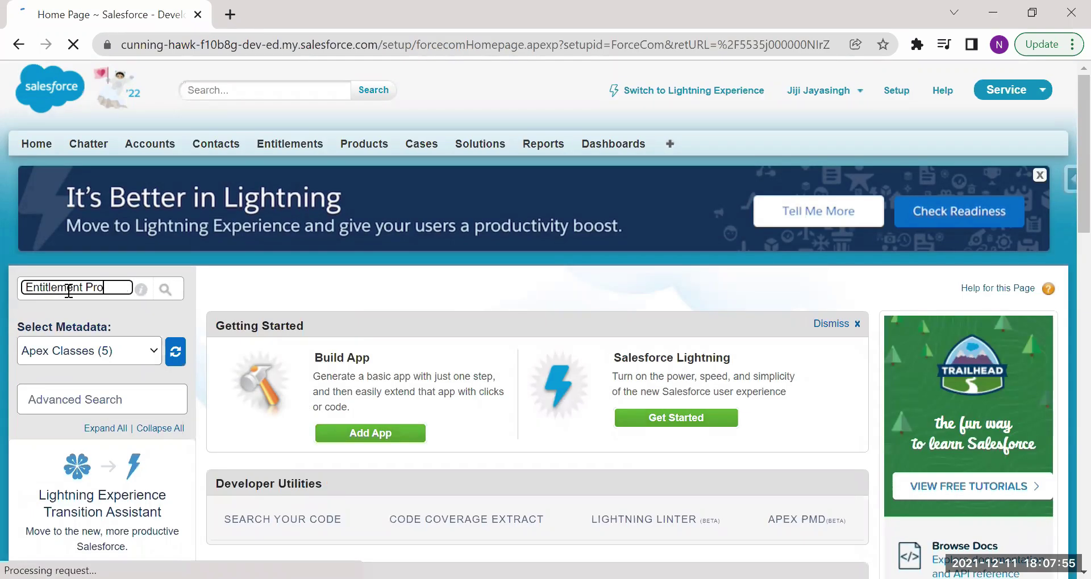
{"action": "type", "text": "cess"}
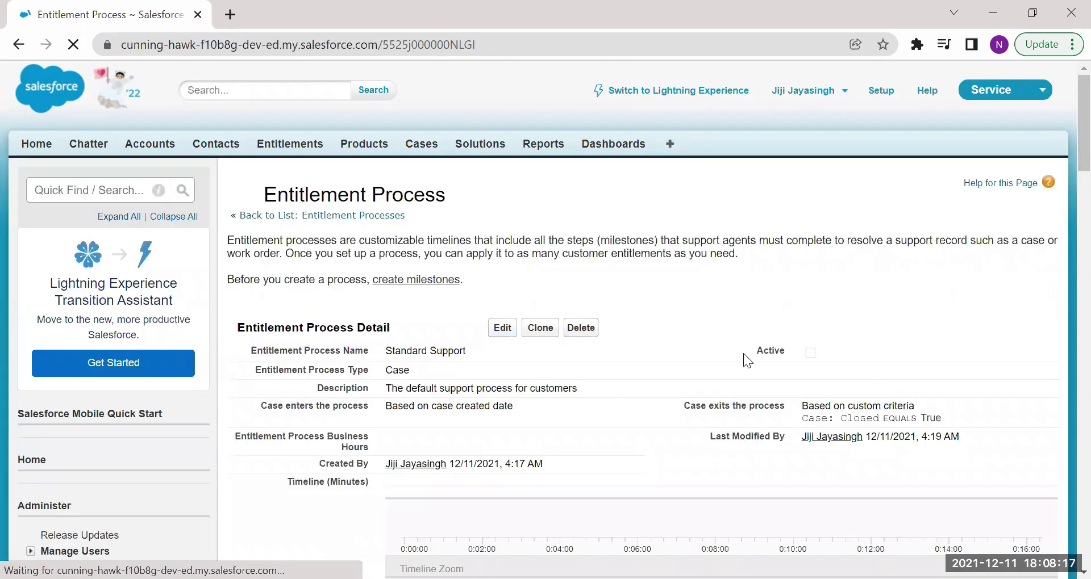
Edit the Standard Support entitlement process to make it active and save it.
{"action": "left_click", "coordinate": [503, 328]}
{"action": "left_click", "coordinate": [403, 452]}
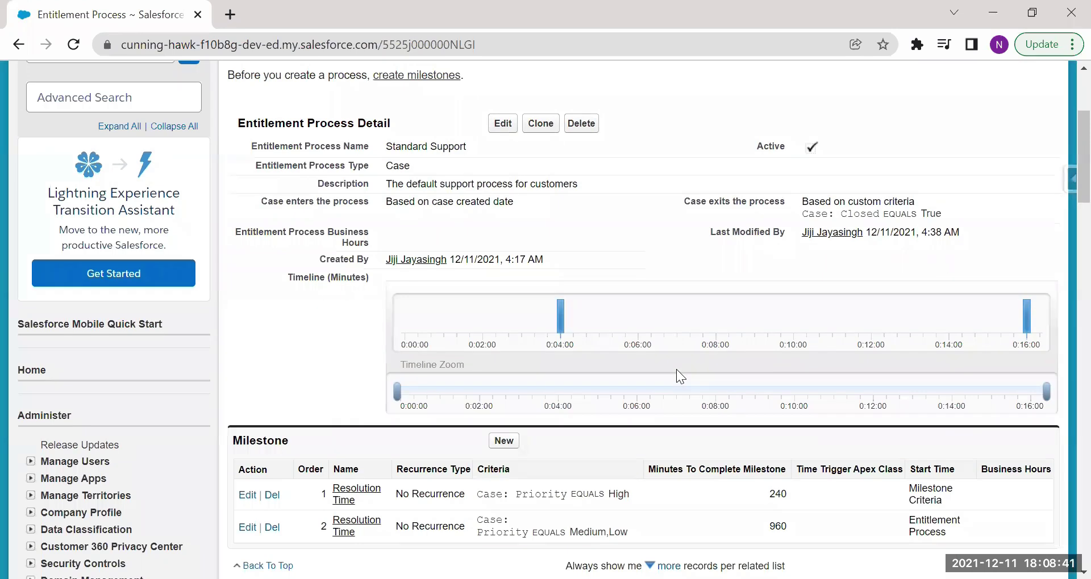
{"action": "scroll", "coordinate": [676, 370], "scroll_direction": "down", "scroll_amount": 1}
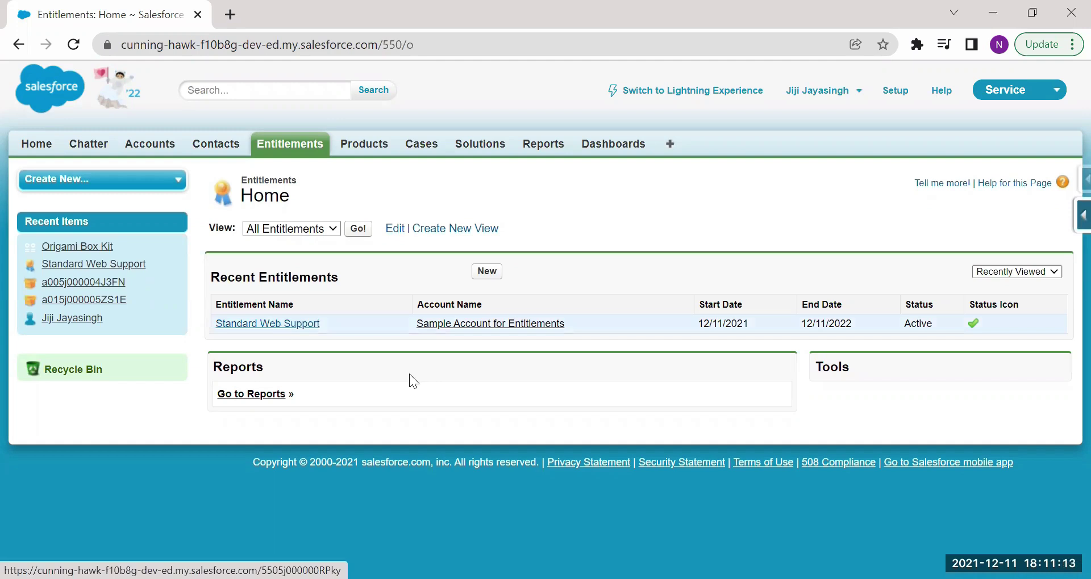
Assign the Standard Support entitlement process to the Standard Web Support entitlement, save it, and review its milestones.
{"action": "key", "text": "Return"}
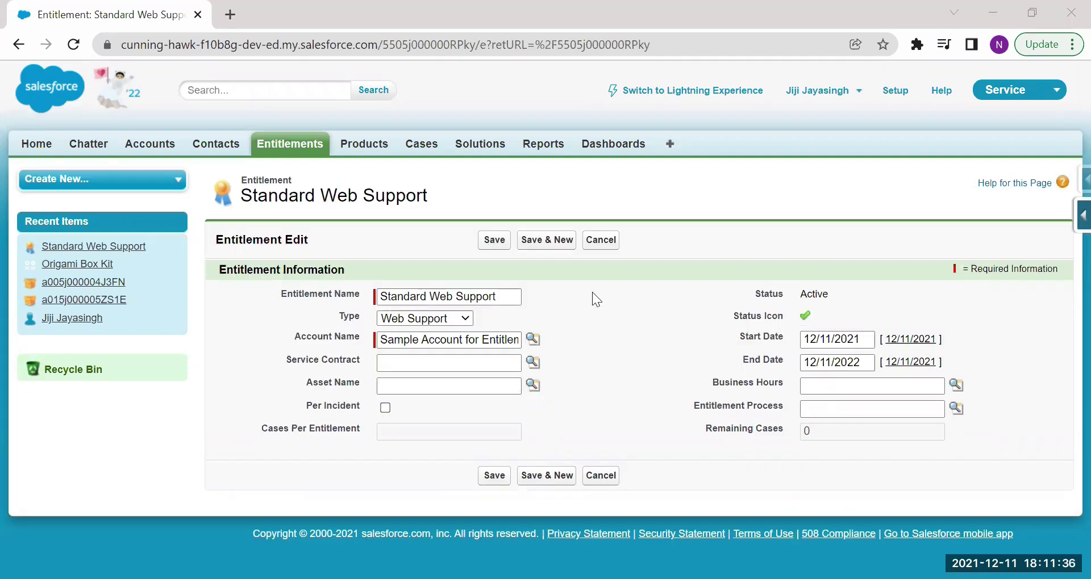
{"action": "key", "text": "Return"}
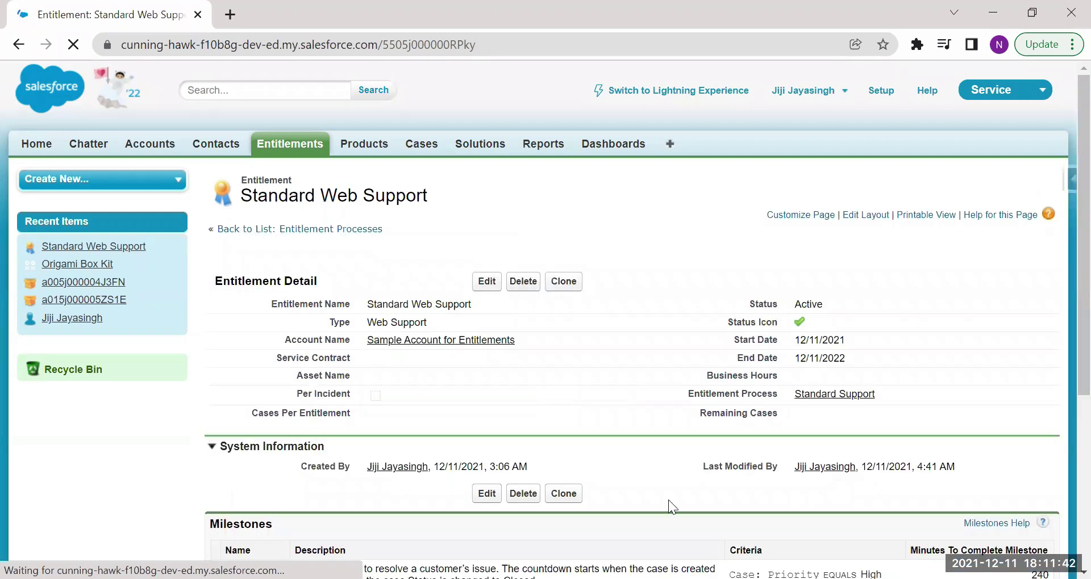
{"action": "scroll", "coordinate": [668, 500], "scroll_direction": "down", "scroll_amount": 1}
{"action": "scroll", "coordinate": [670, 501], "scroll_direction": "down", "scroll_amount": 1}
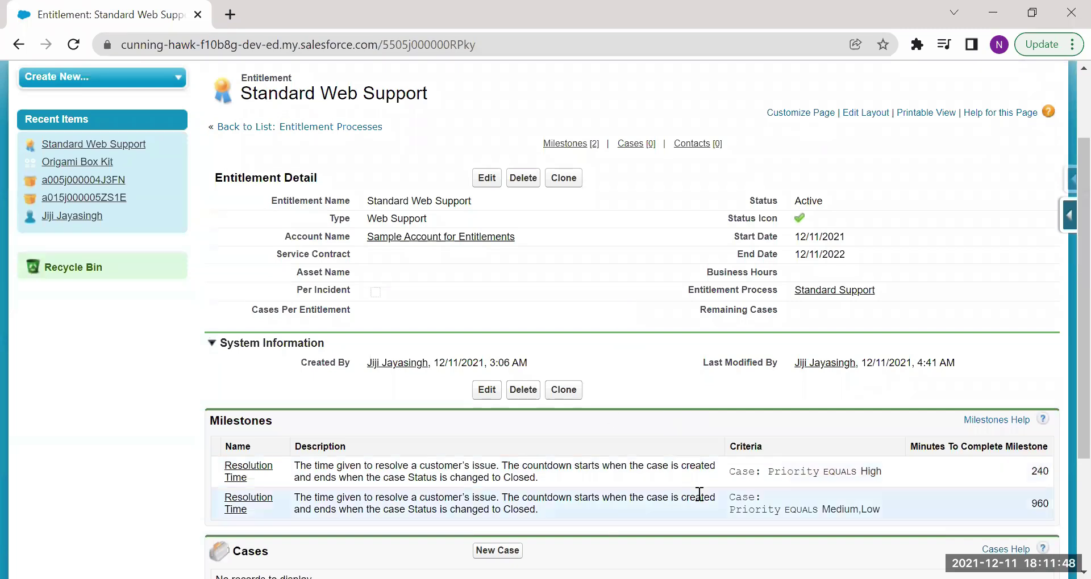
{"action": "scroll", "coordinate": [702, 501], "scroll_direction": "down", "scroll_amount": 1}
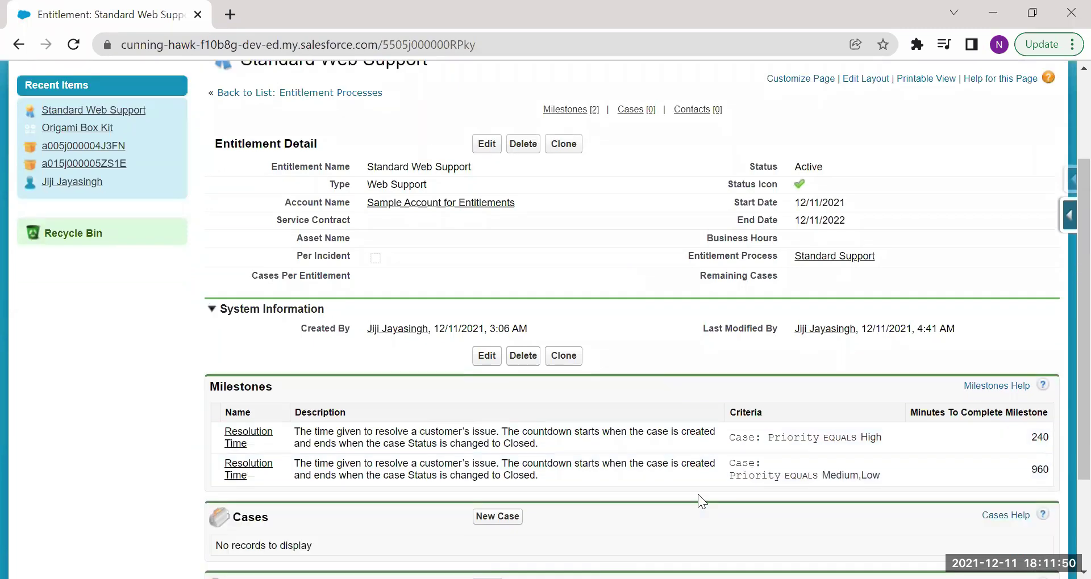
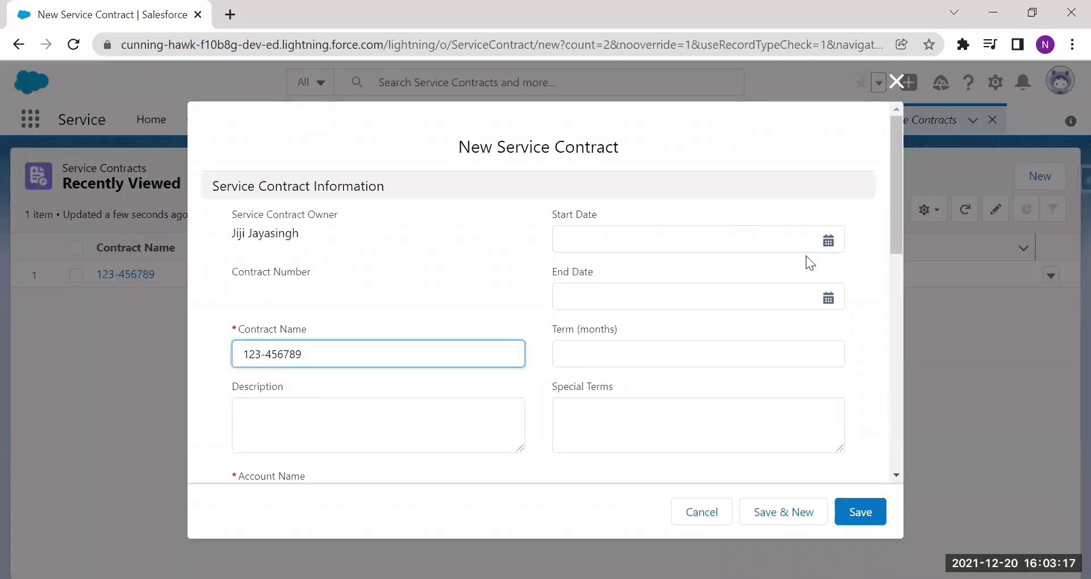
Set the new service contract's account to Sample Account for Entitlements.
{"action": "left_click_drag", "start_coordinate": [897, 215], "coordinate": [893, 263]}
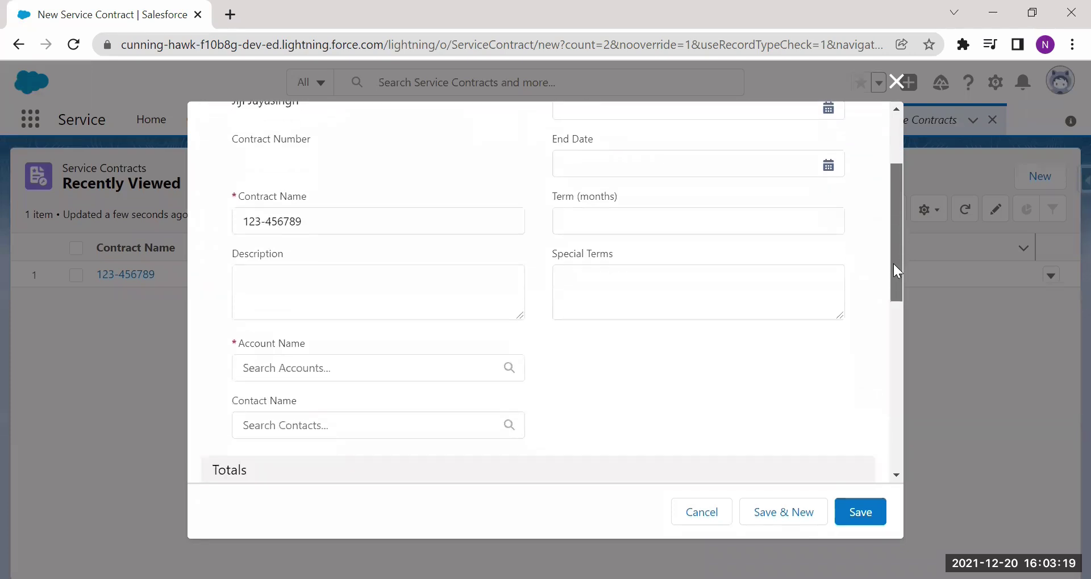
{"action": "left_click", "coordinate": [434, 367]}
{"action": "scroll", "coordinate": [315, 451], "scroll_direction": "down", "scroll_amount": 1}
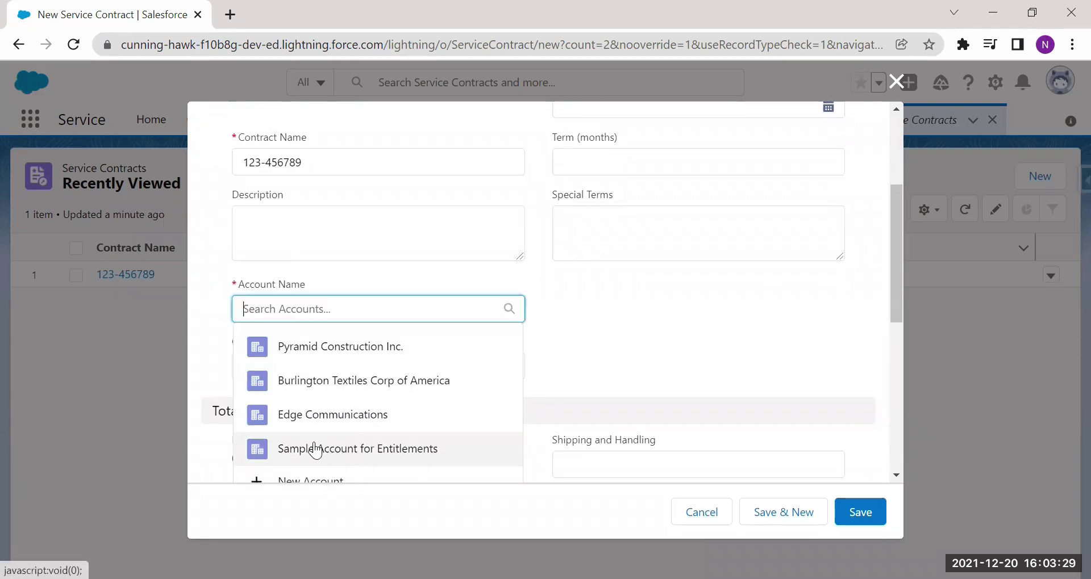
{"action": "left_click", "coordinate": [316, 449]}
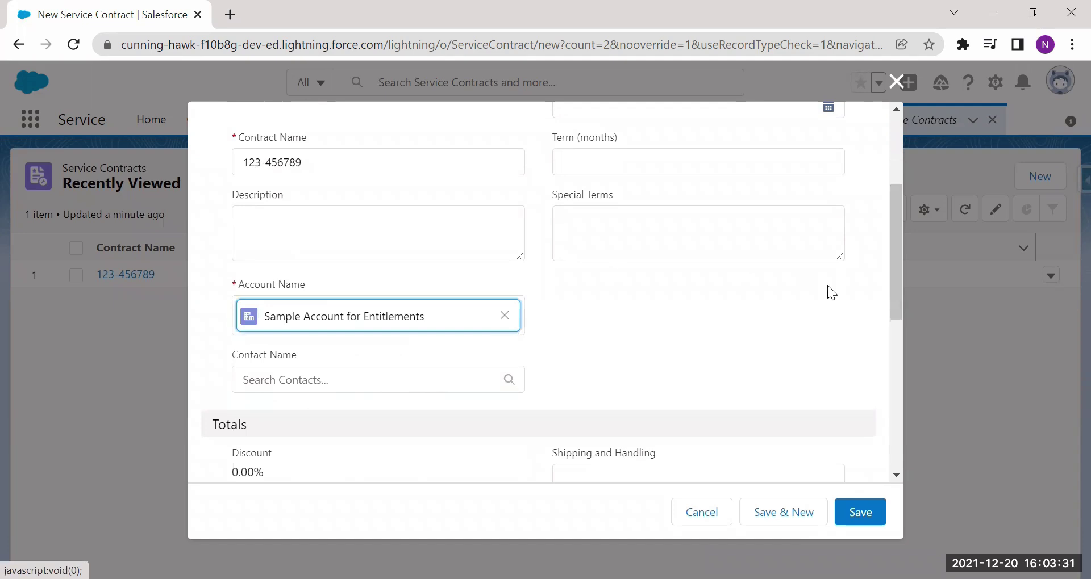
Set the service contract's start date to 12/20/2021, end date to 12/20/2022 and term to 12 months, and save it.
{"action": "left_click_drag", "start_coordinate": [890, 281], "coordinate": [888, 250]}
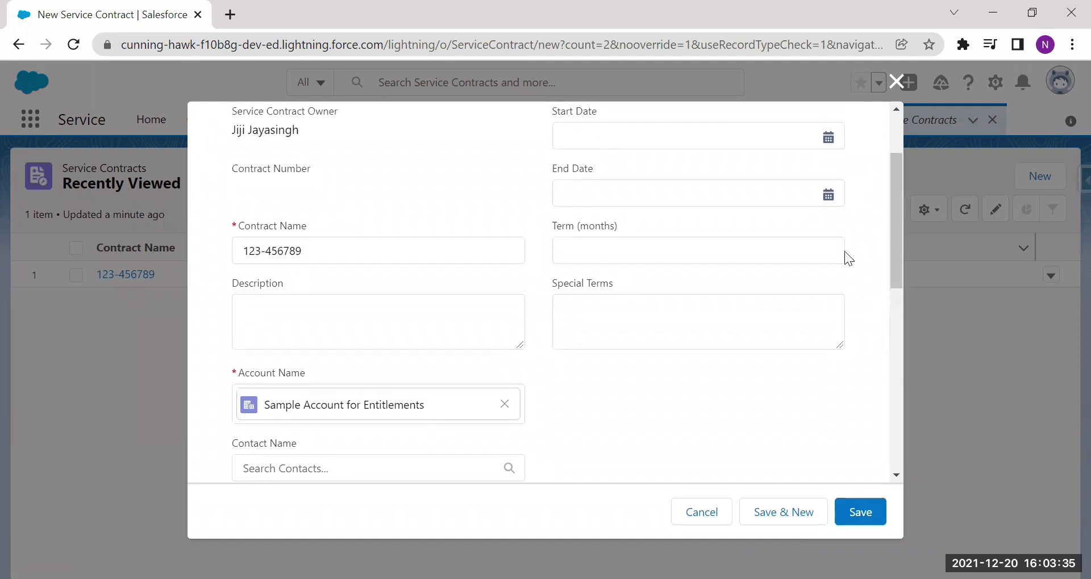
{"action": "left_click", "coordinate": [619, 140]}
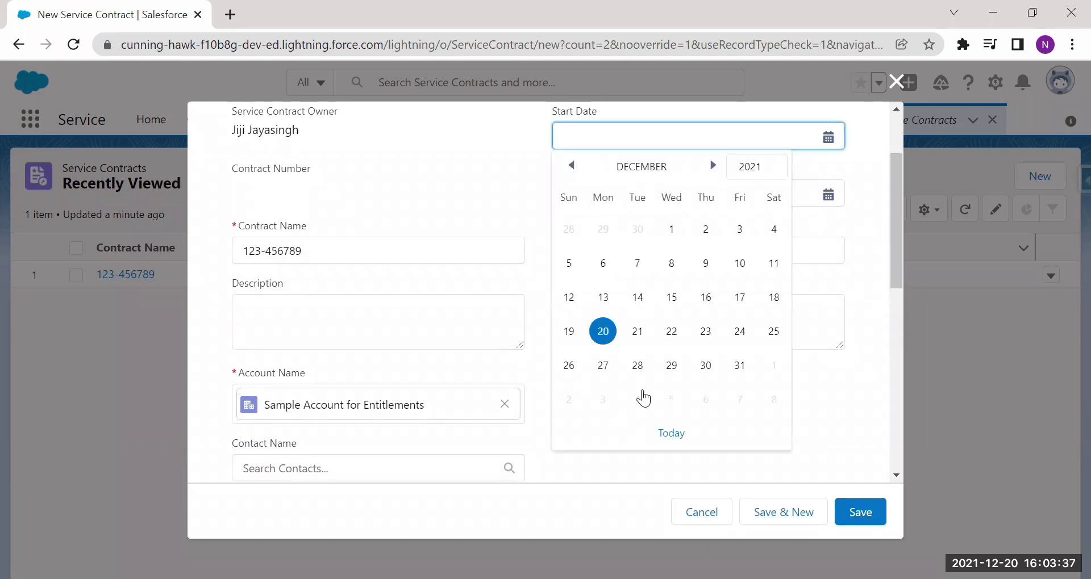
{"action": "left_click", "coordinate": [677, 434]}
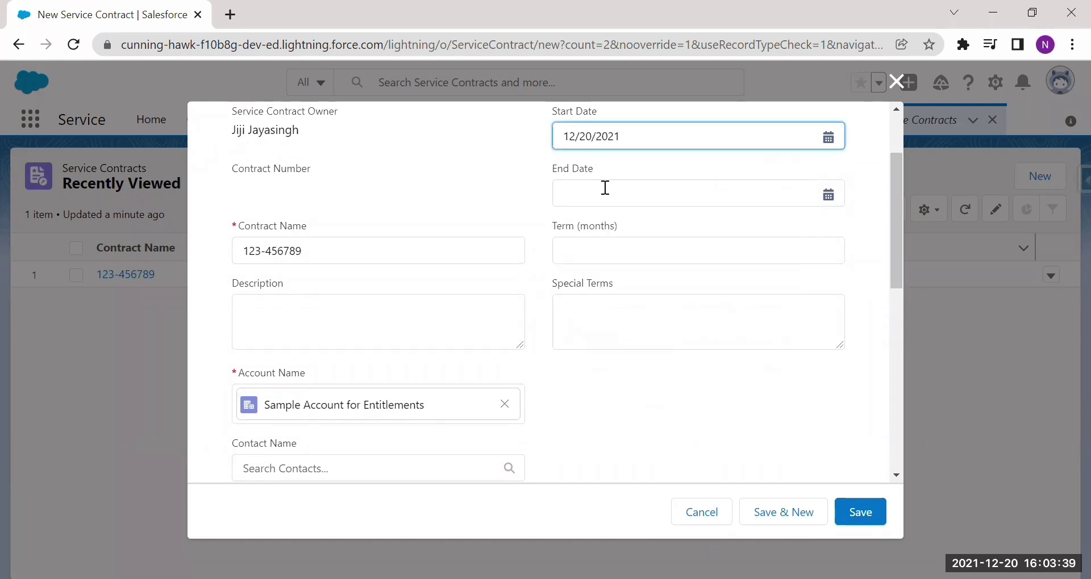
{"action": "left_click", "coordinate": [604, 188]}
{"action": "left_click", "coordinate": [671, 462]}
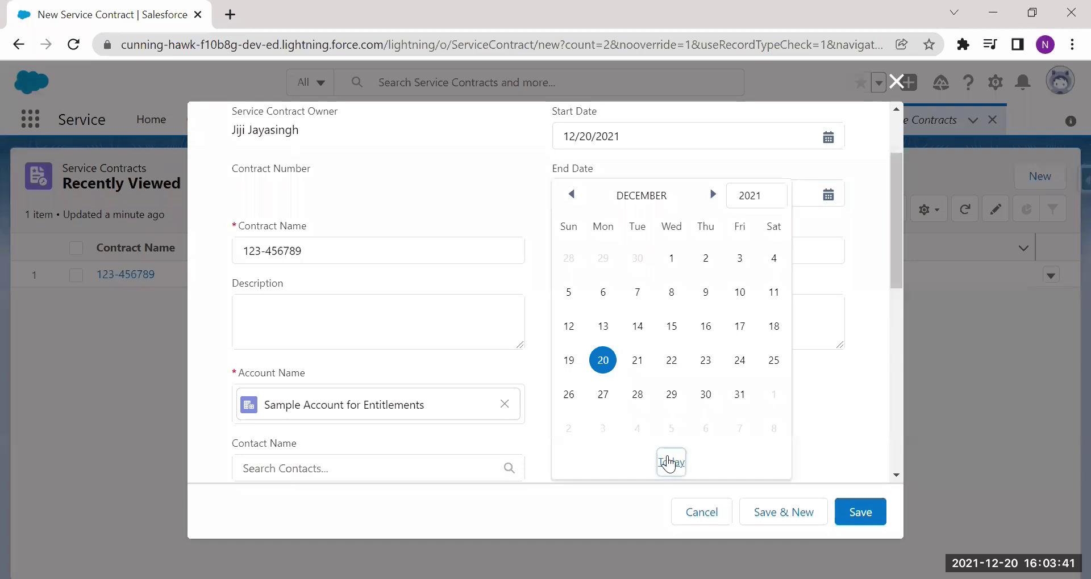
{"action": "type", "text": "2/20/2022"}
{"action": "left_click", "coordinate": [612, 259]}
{"action": "type", "text": "12"}
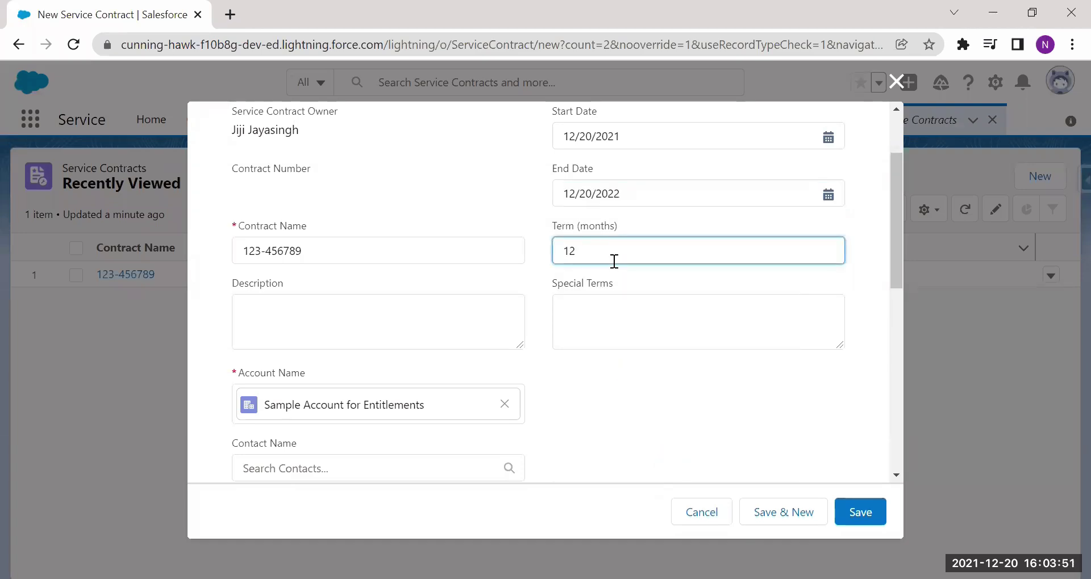
{"action": "left_click", "coordinate": [861, 512]}
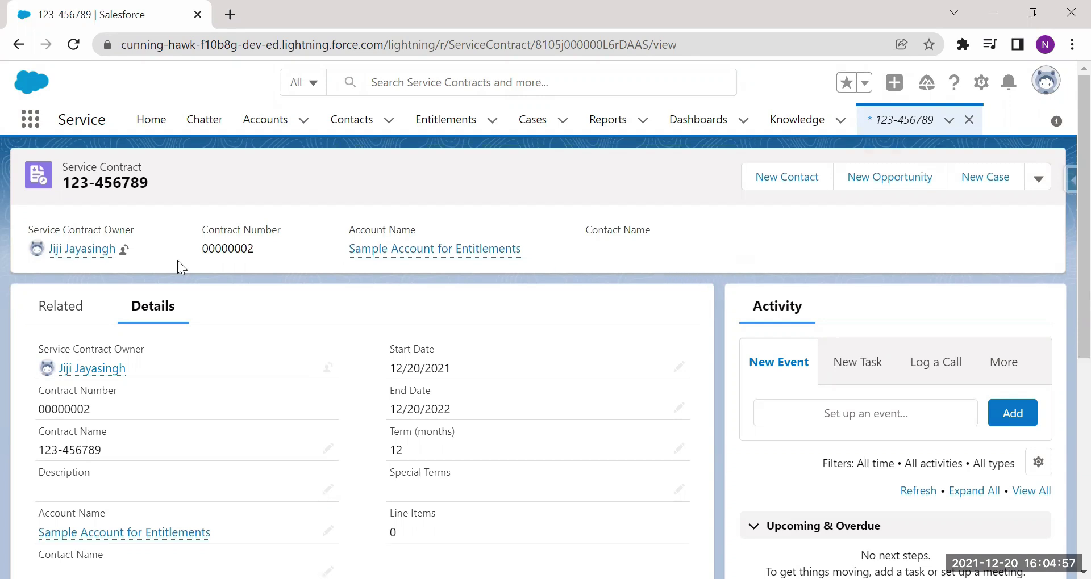
Start a related entitlement on the service contract named "Basic Phone Support", type Phone Support, for Sample Account for Entitlements.
{"action": "left_click", "coordinate": [61, 313]}
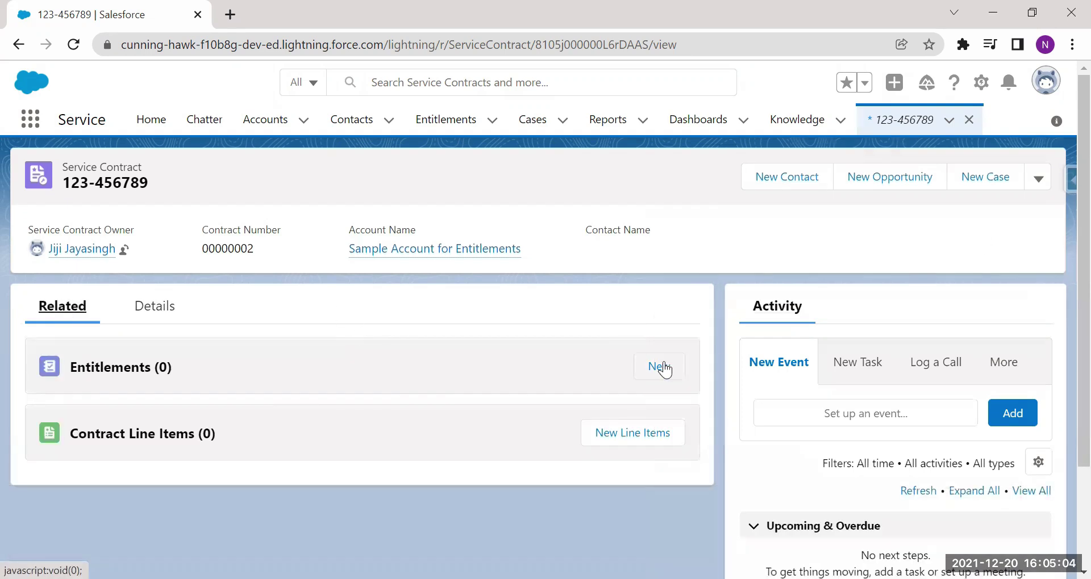
{"action": "left_click", "coordinate": [663, 364]}
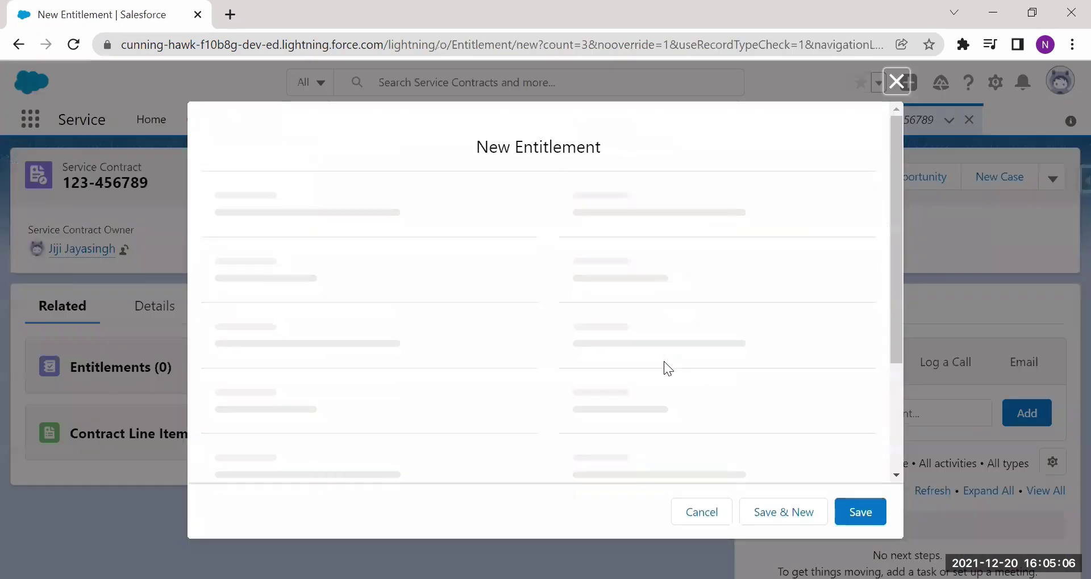
{"action": "type", "text": "Basic Phone Support"}
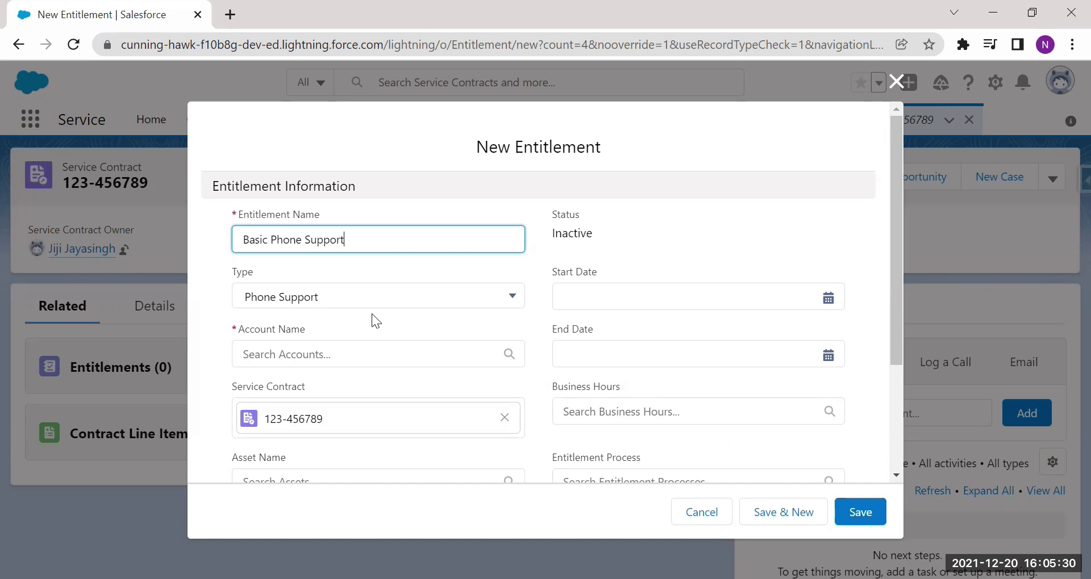
{"action": "left_click", "coordinate": [450, 364]}
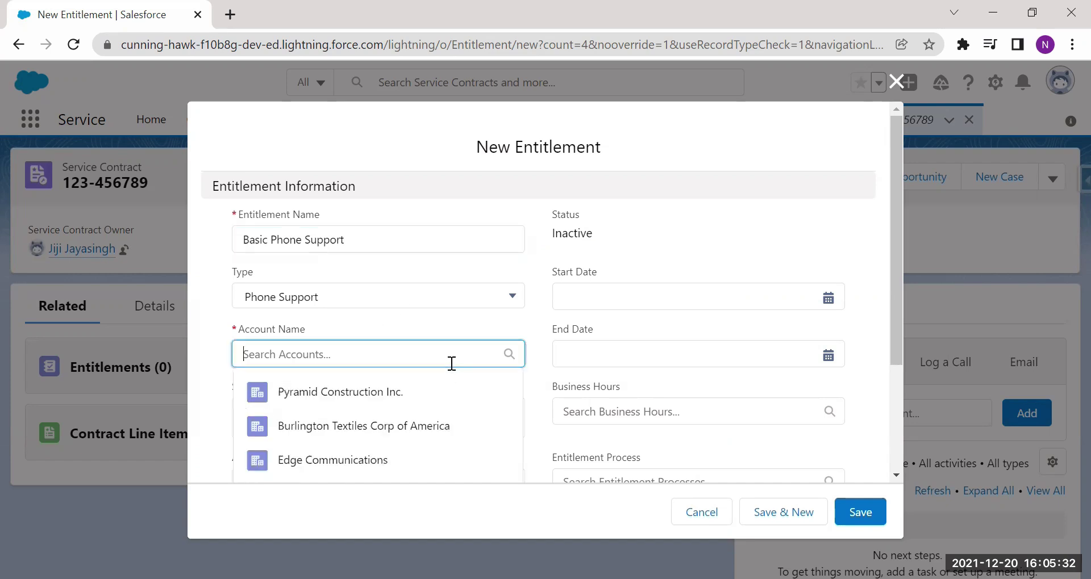
{"action": "type", "text": "Sa"}
{"action": "left_click", "coordinate": [358, 422]}
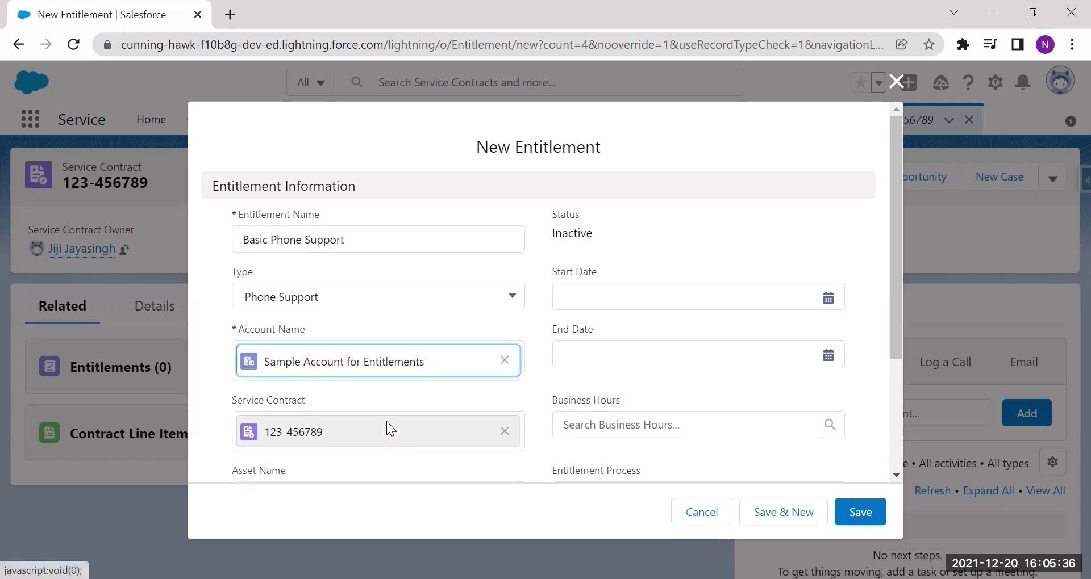
Set the entitlement's dates to 12/20/2021 through 12/20/2022, assign the Standard Support entitlement process, and save it.
{"action": "left_click", "coordinate": [594, 293]}
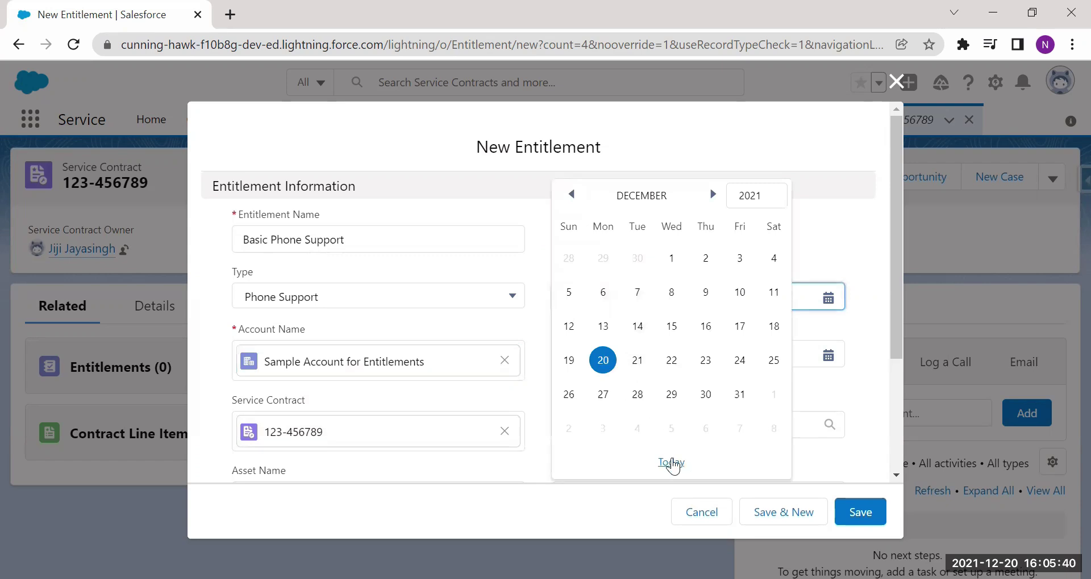
{"action": "left_click", "coordinate": [671, 463]}
{"action": "left_click", "coordinate": [625, 355]}
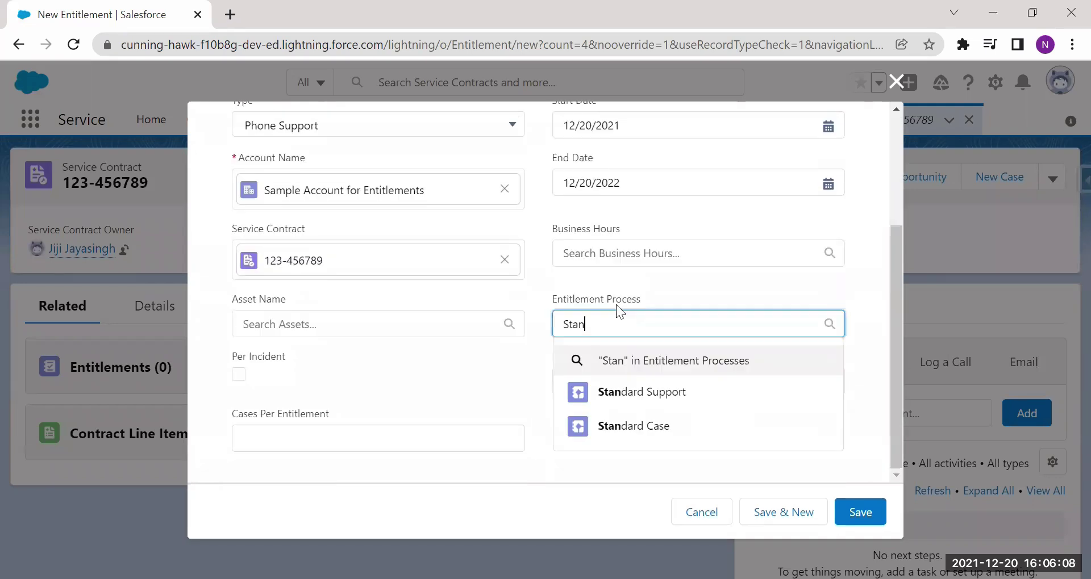
{"action": "left_click", "coordinate": [636, 394]}
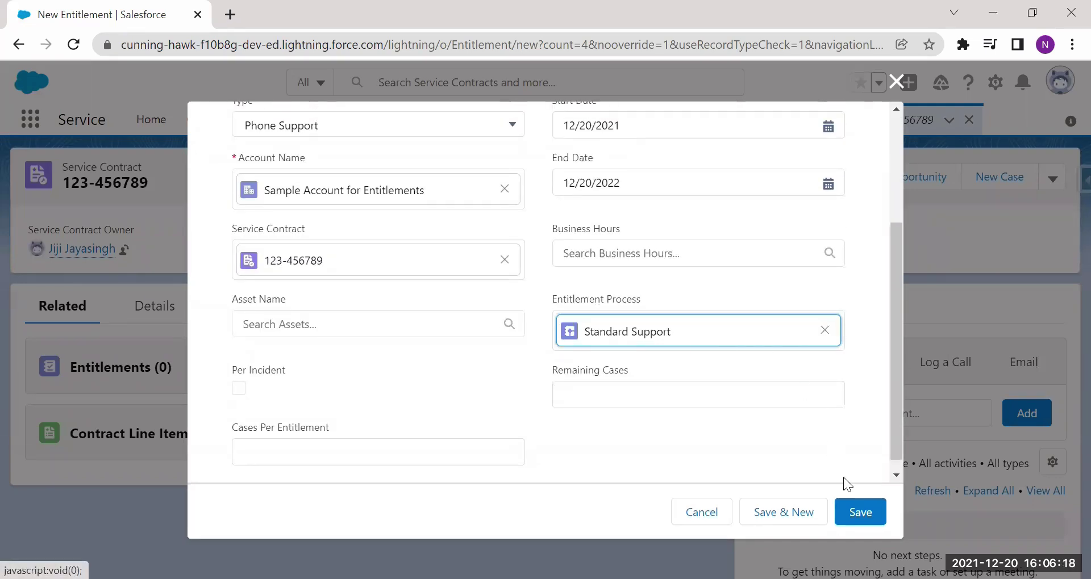
{"action": "left_click", "coordinate": [860, 513]}
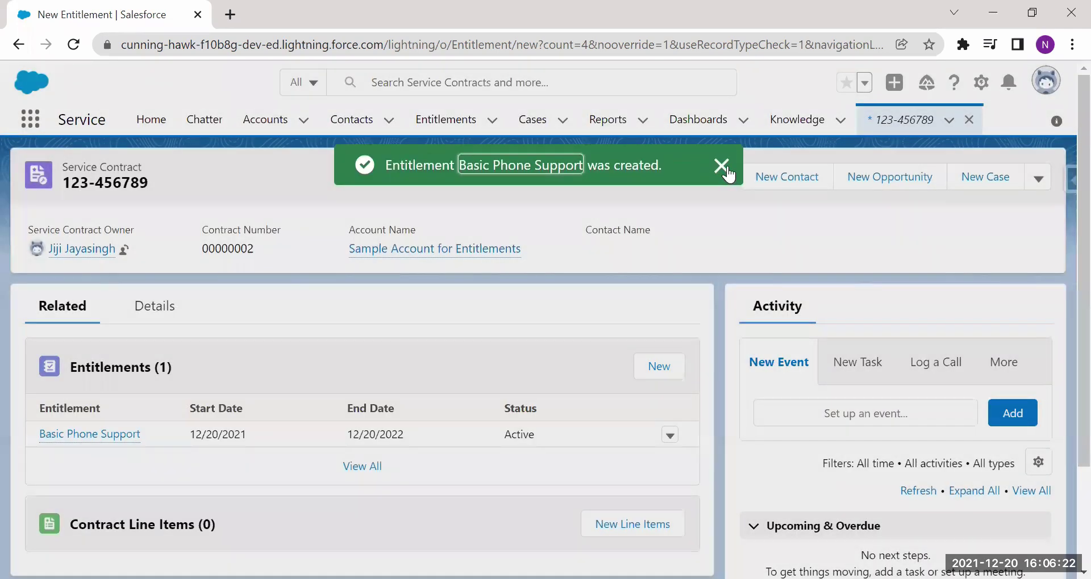
{"action": "left_click", "coordinate": [722, 166]}
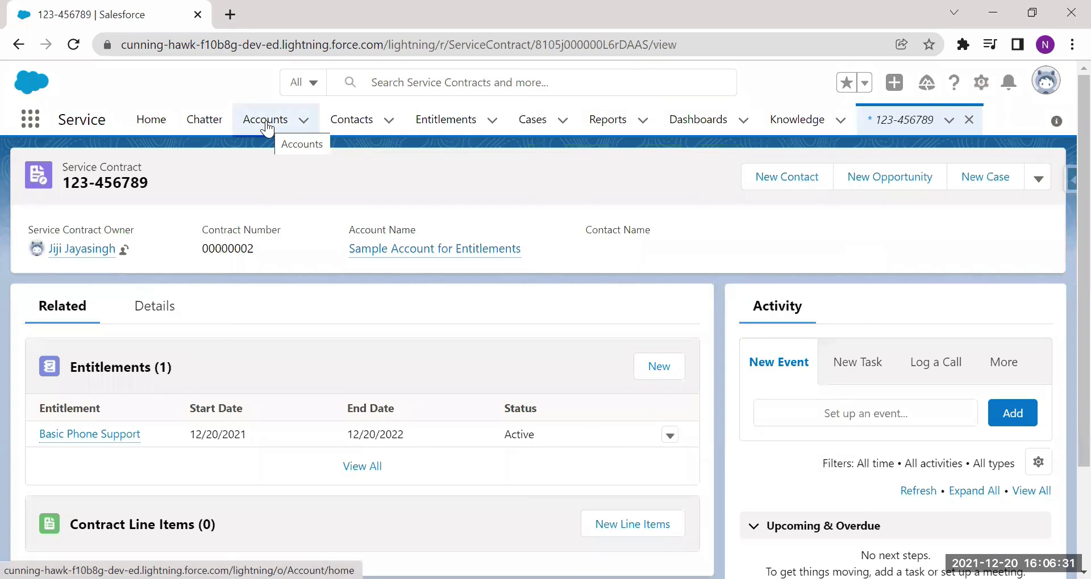
Open the Sample Account for Entitlements account and start a new case from it.
{"action": "left_click", "coordinate": [267, 129]}
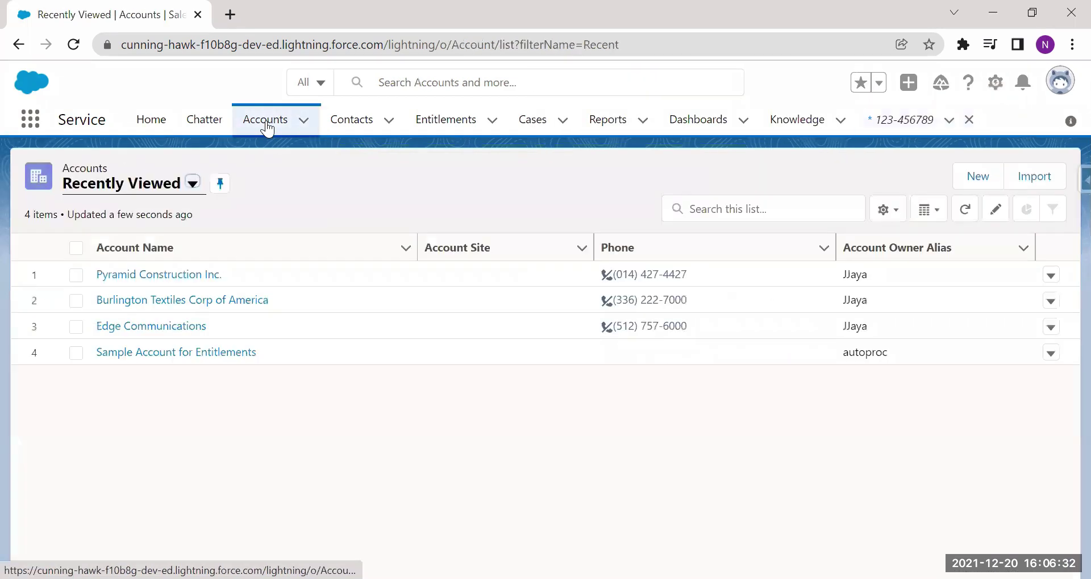
{"action": "left_click", "coordinate": [192, 355]}
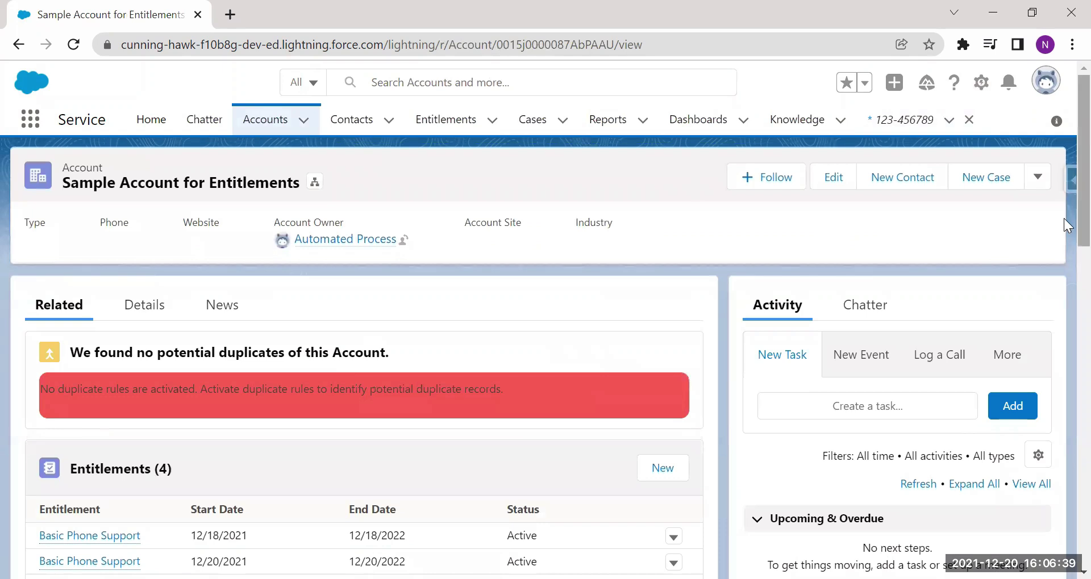
{"action": "scroll", "coordinate": [1063, 218], "scroll_direction": "down", "scroll_amount": 1}
{"action": "scroll", "coordinate": [1063, 235], "scroll_direction": "down", "scroll_amount": 10}
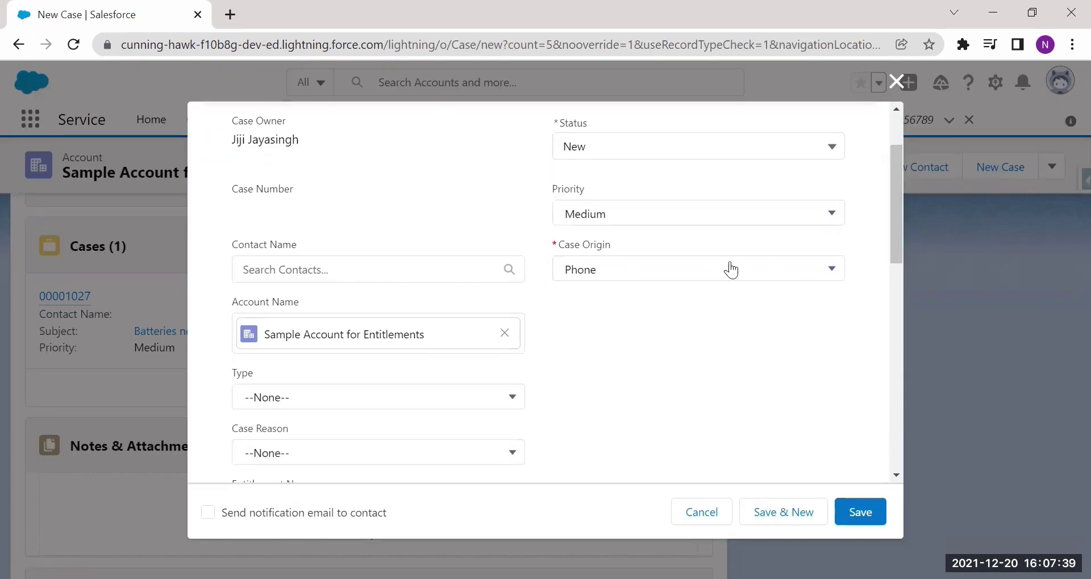
Set the new case's origin to Phone.
{"action": "left_click", "coordinate": [602, 271]}
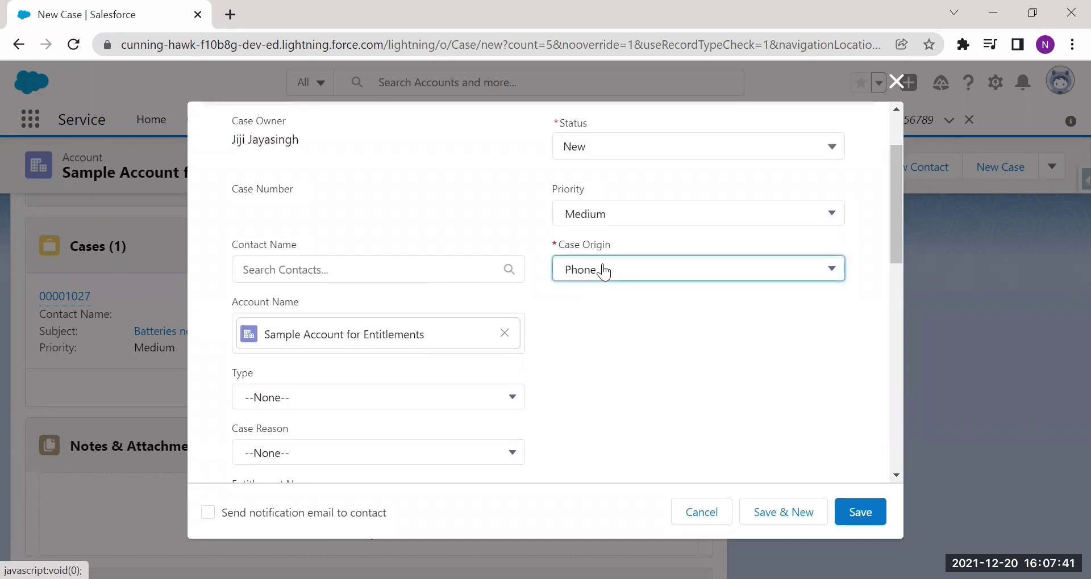
{"action": "left_click", "coordinate": [591, 334]}
{"action": "scroll", "coordinate": [833, 281], "scroll_direction": "down", "scroll_amount": 1}
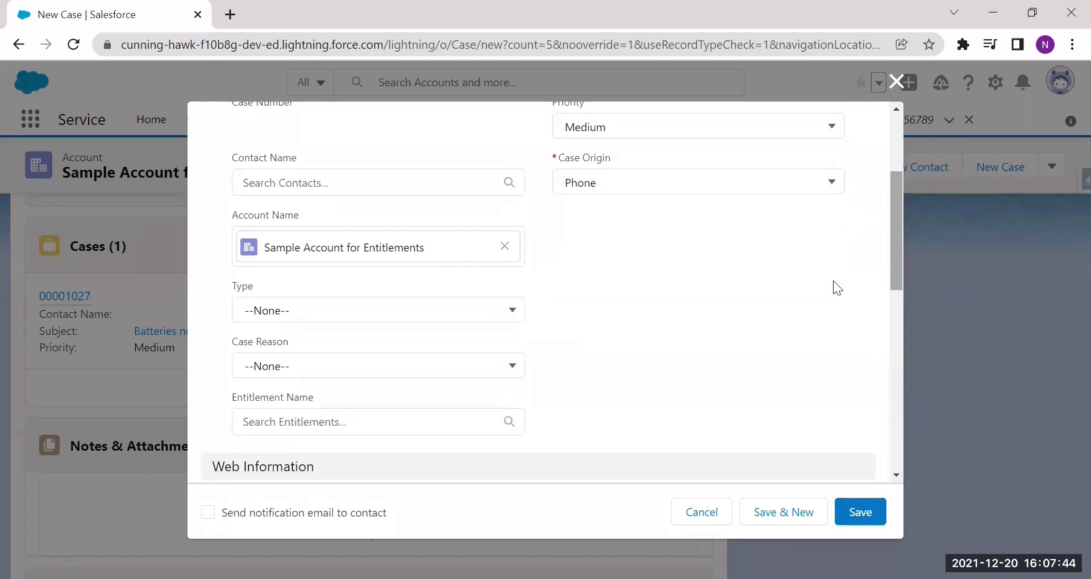
Set the new case's reason to Performance, leaving its type unset.
{"action": "left_click", "coordinate": [472, 318]}
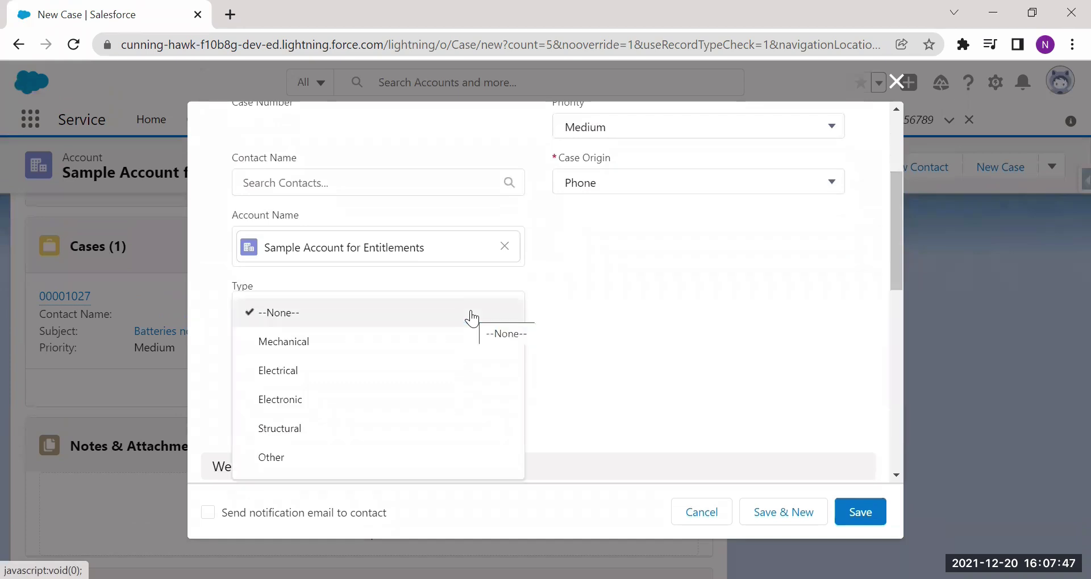
{"action": "left_click", "coordinate": [604, 324]}
{"action": "left_click_drag", "start_coordinate": [894, 264], "coordinate": [894, 304]}
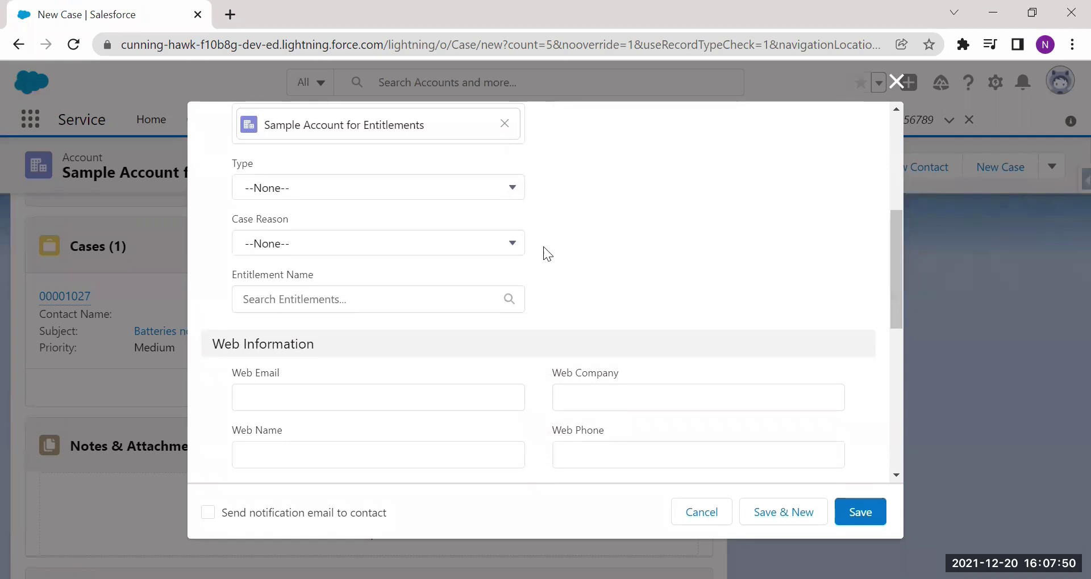
{"action": "left_click", "coordinate": [494, 242]}
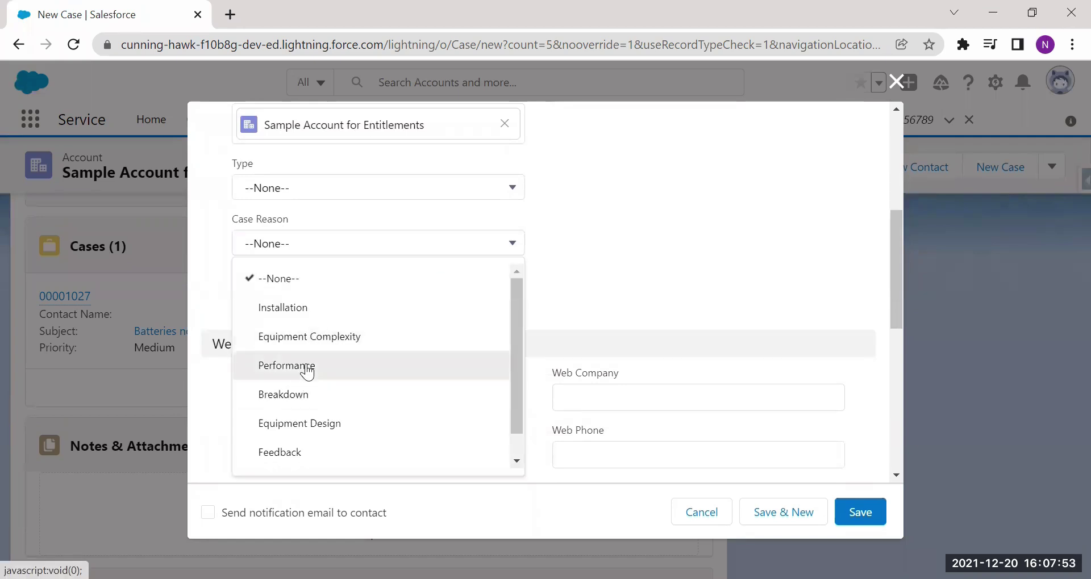
{"action": "left_click", "coordinate": [306, 369]}
Assign the Basic Phone Support entitlement to the case, enter the subject "Basic Phone support", and save it.
{"action": "left_click", "coordinate": [404, 299]}
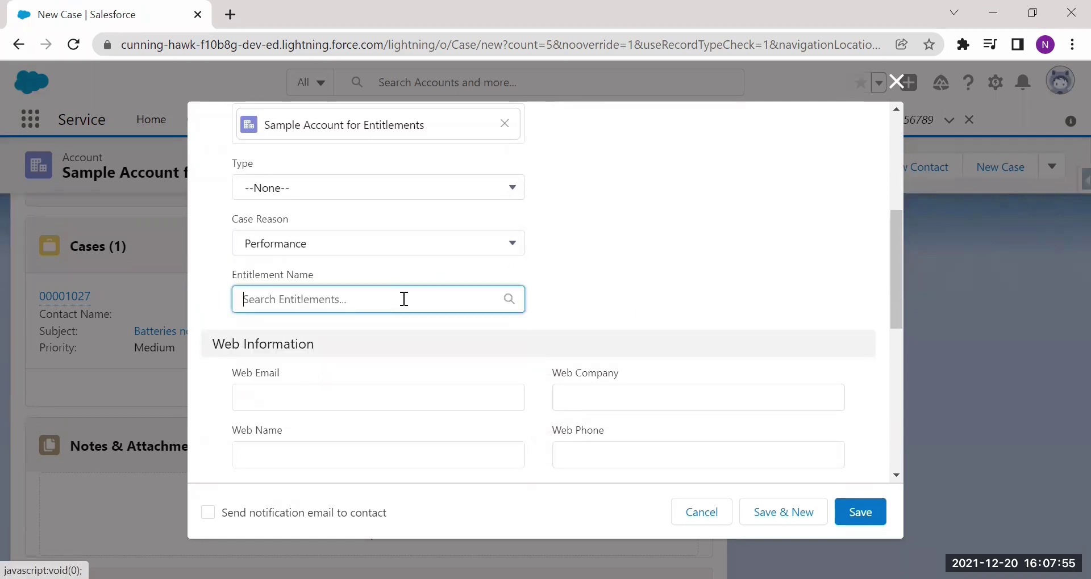
{"action": "type", "text": "Bas"}
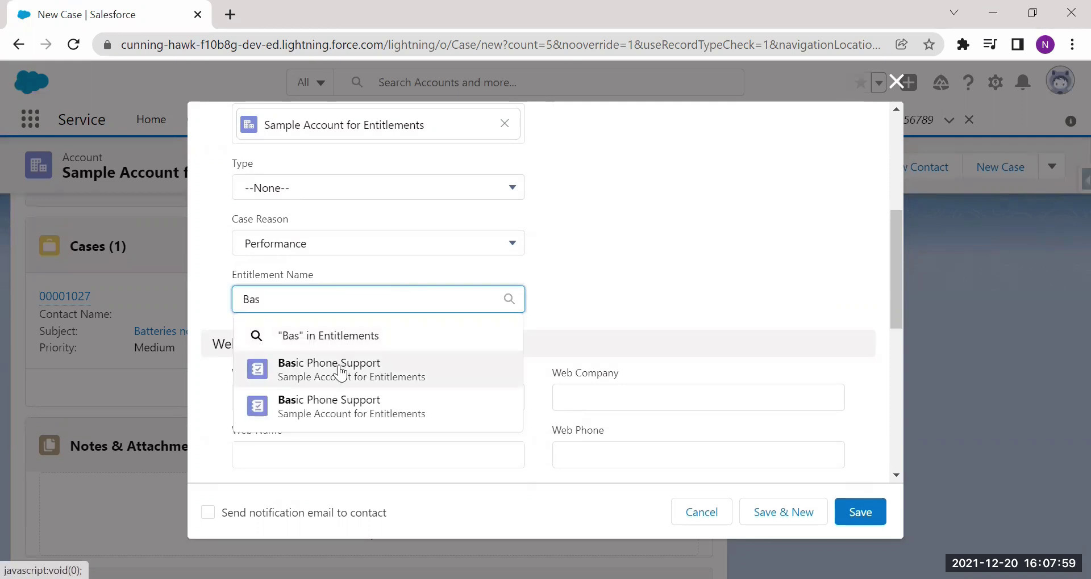
{"action": "left_click", "coordinate": [340, 373]}
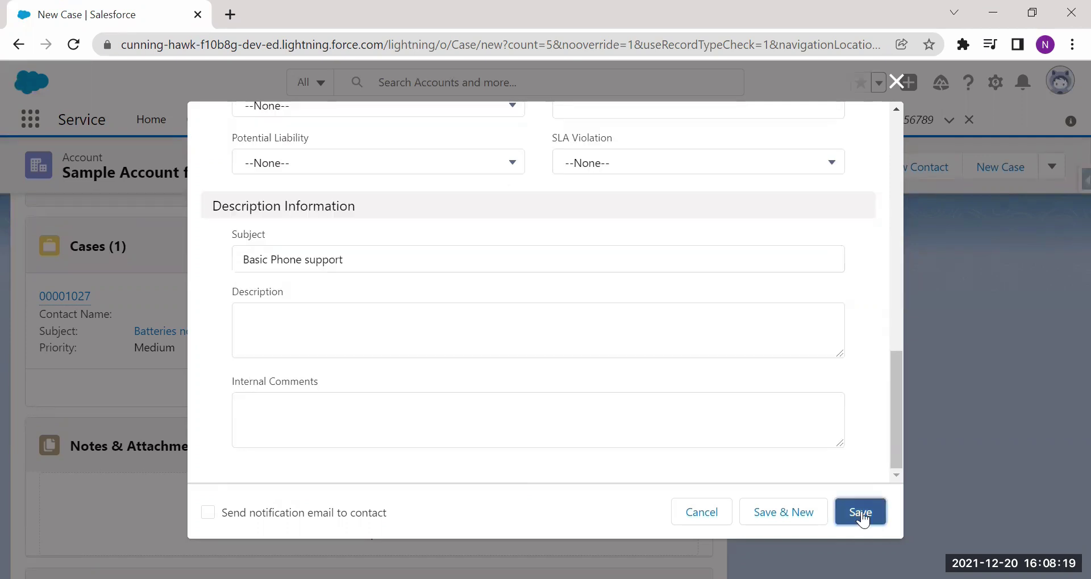
{"action": "left_click", "coordinate": [860, 512]}
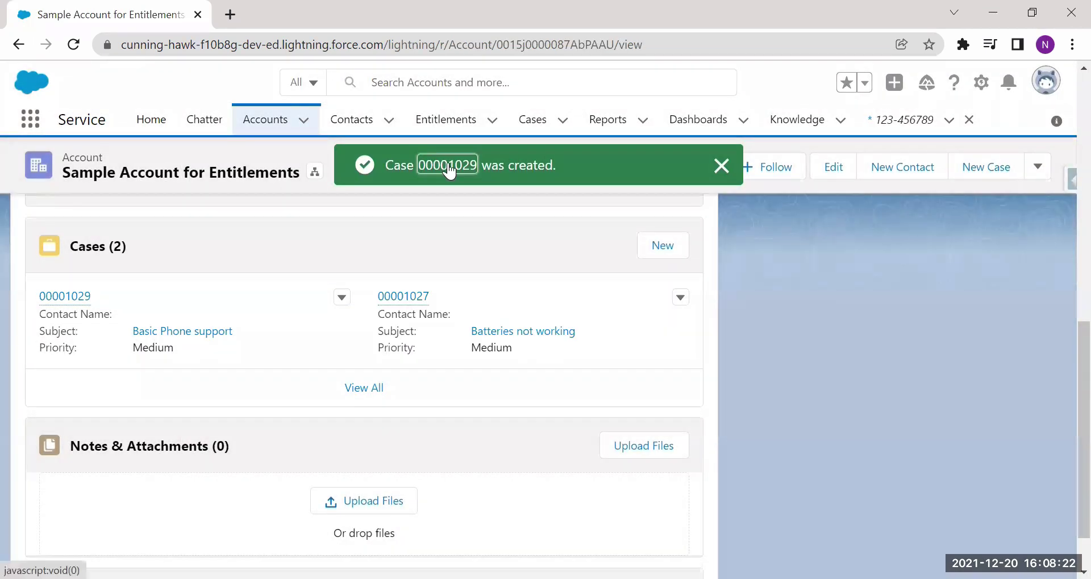
Open the newly created Basic Phone support case and check its entitlement name in the case details.
{"action": "left_click", "coordinate": [448, 166]}
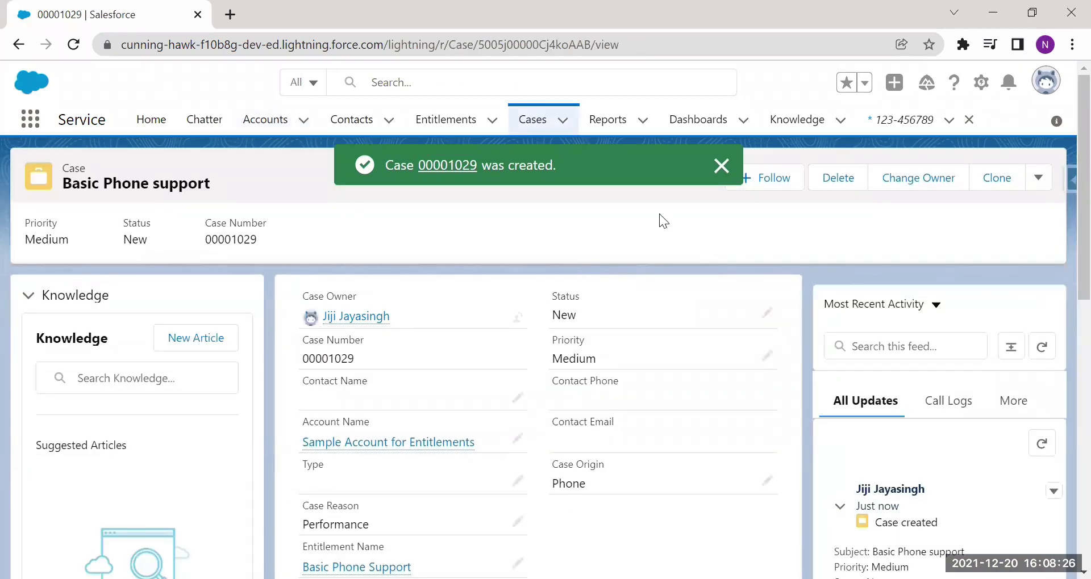
{"action": "left_click", "coordinate": [721, 166]}
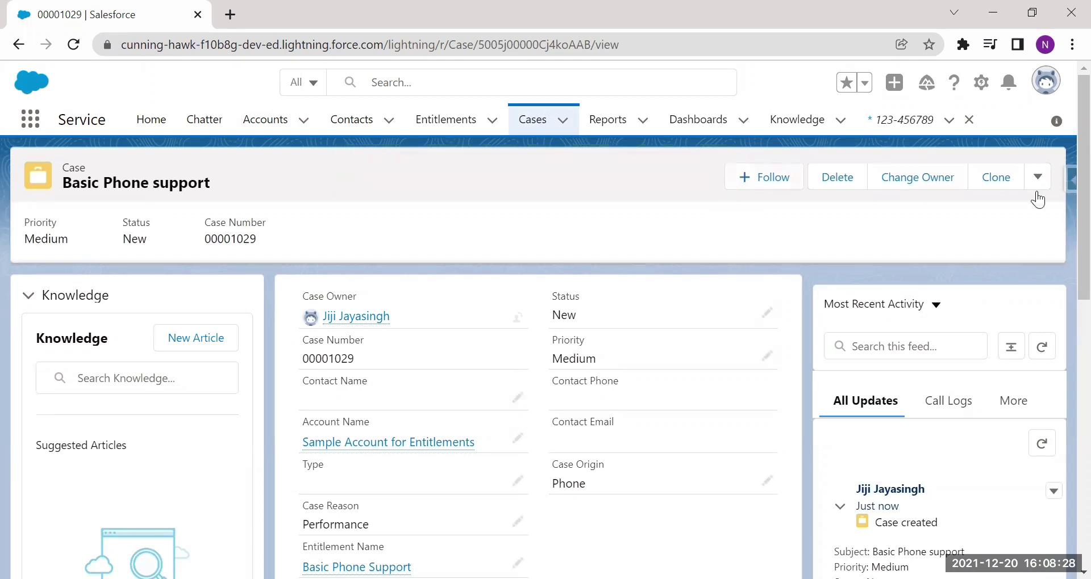
{"action": "scroll", "coordinate": [306, 419], "scroll_direction": "down", "scroll_amount": 2}
{"action": "left_click_drag", "start_coordinate": [303, 418], "coordinate": [538, 420]}
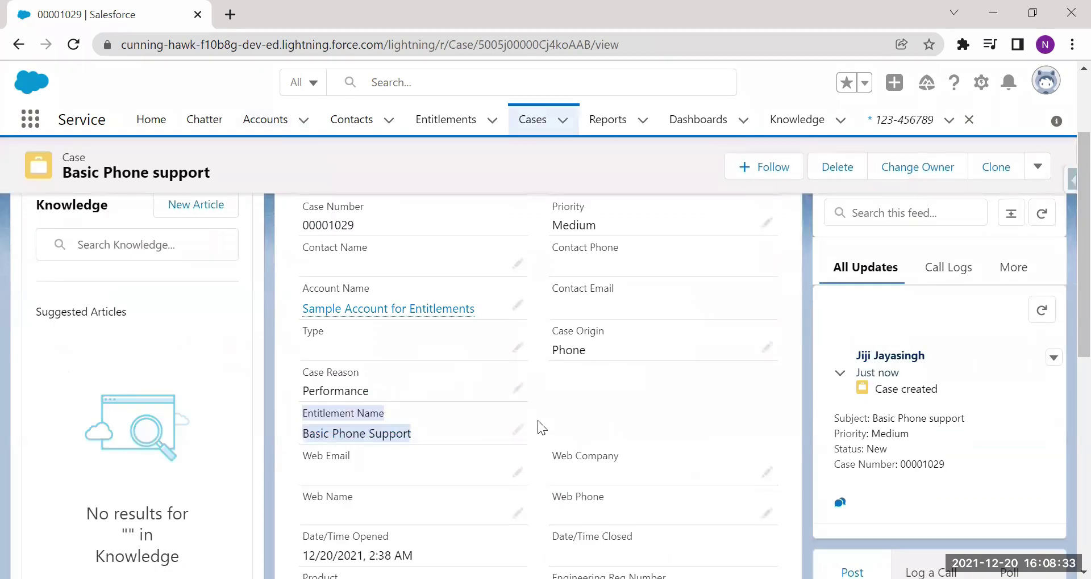
{"action": "left_click", "coordinate": [537, 421]}
{"action": "scroll", "coordinate": [668, 337], "scroll_direction": "down", "scroll_amount": 1}
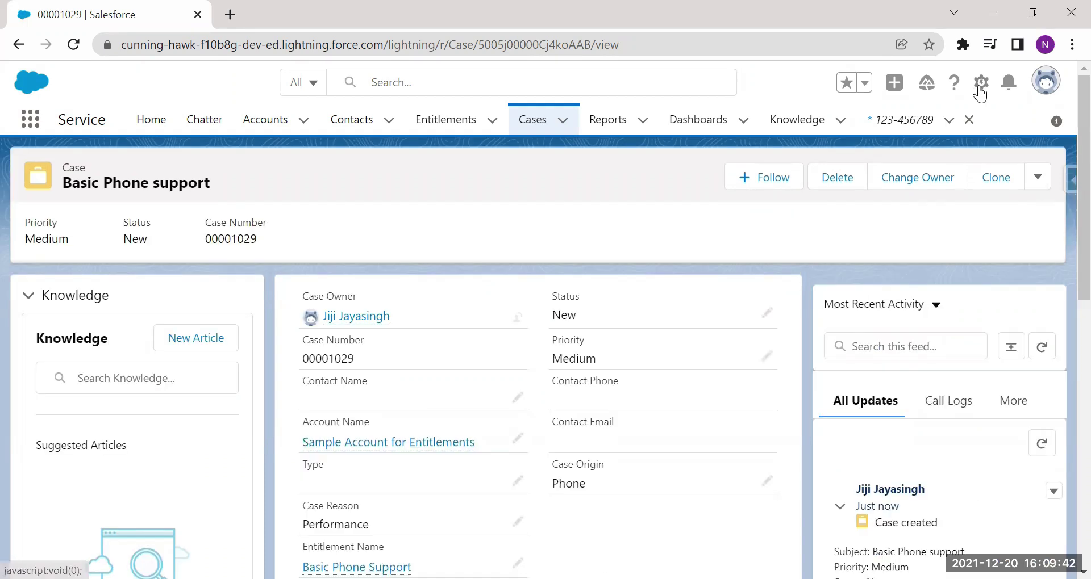
Open the case's record page for editing and add the Milestones component directly below the case header.
{"action": "left_click", "coordinate": [980, 82]}
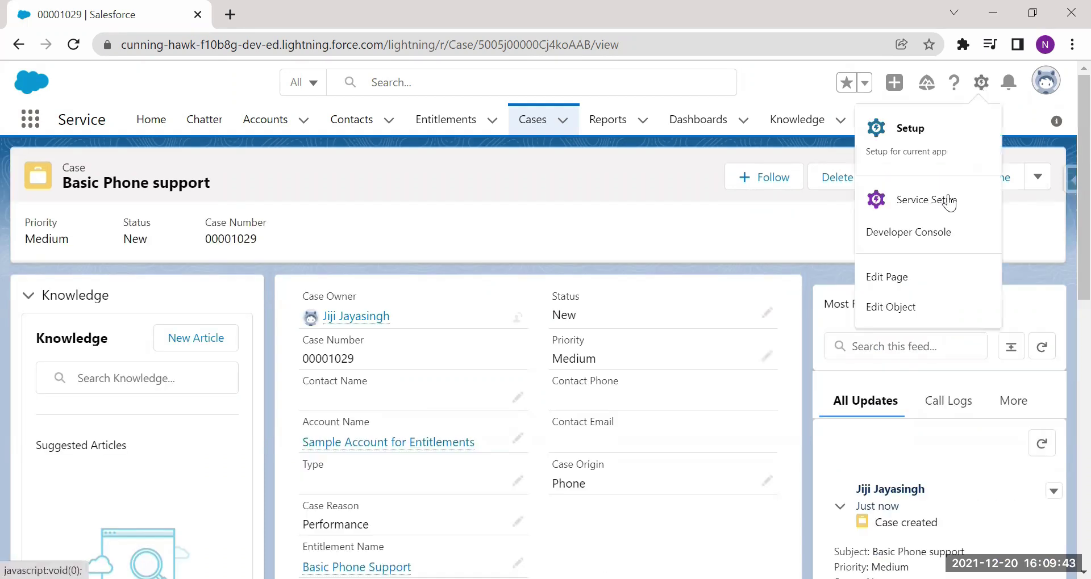
{"action": "left_click", "coordinate": [887, 279]}
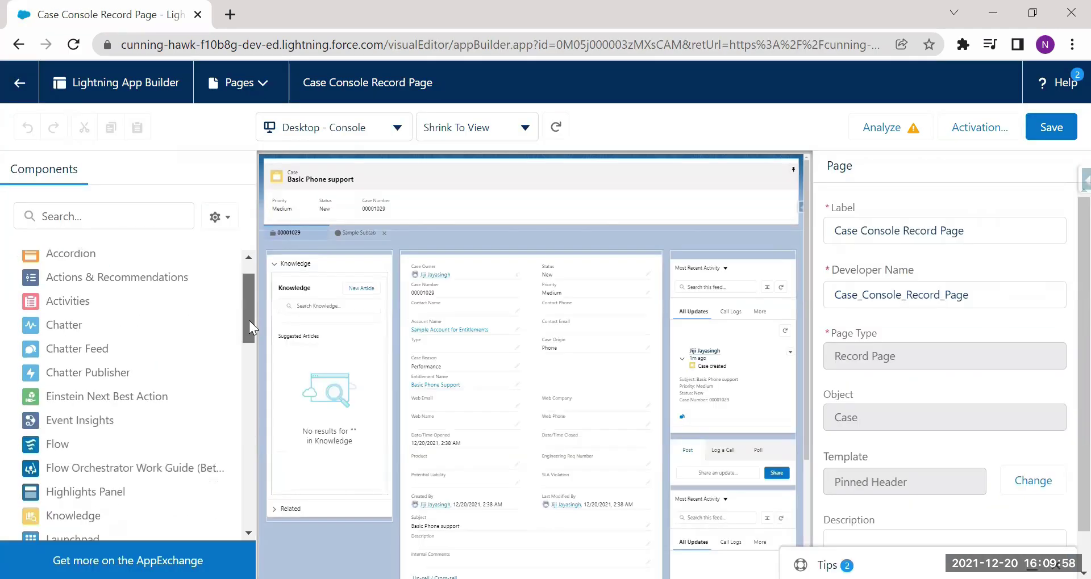
{"action": "left_click_drag", "start_coordinate": [249, 321], "coordinate": [258, 356]}
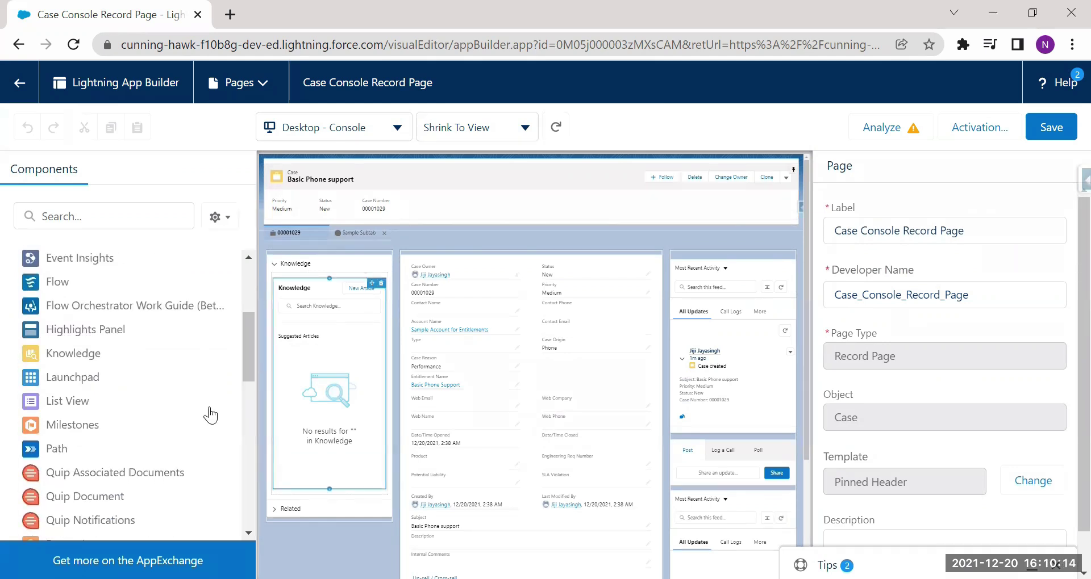
{"action": "left_click_drag", "start_coordinate": [84, 428], "coordinate": [444, 219]}
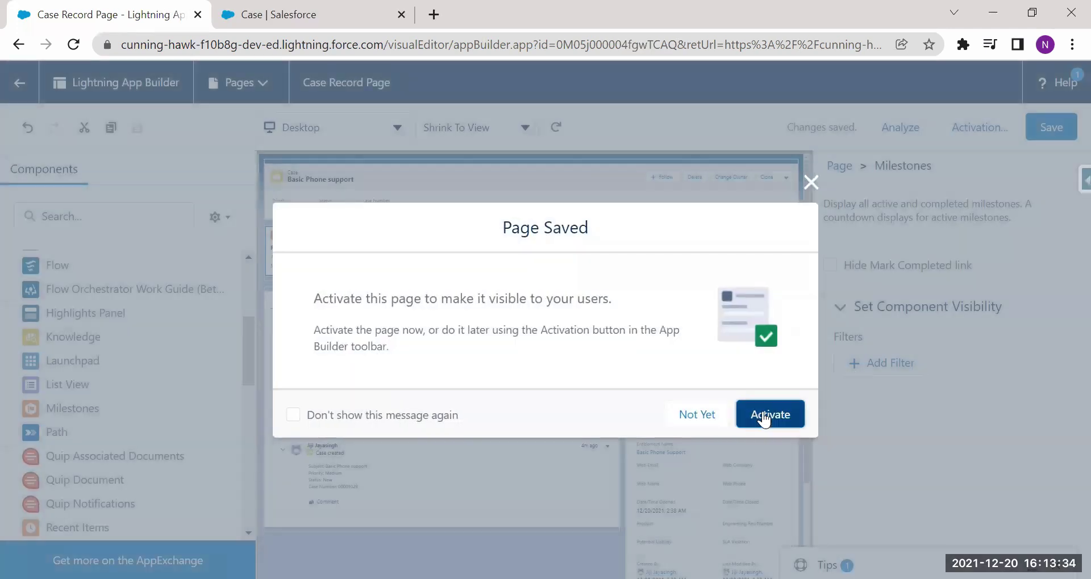
Activate the Case Record Page as the org default for the Desktop form factor, and return to the case.
{"action": "left_click", "coordinate": [768, 414]}
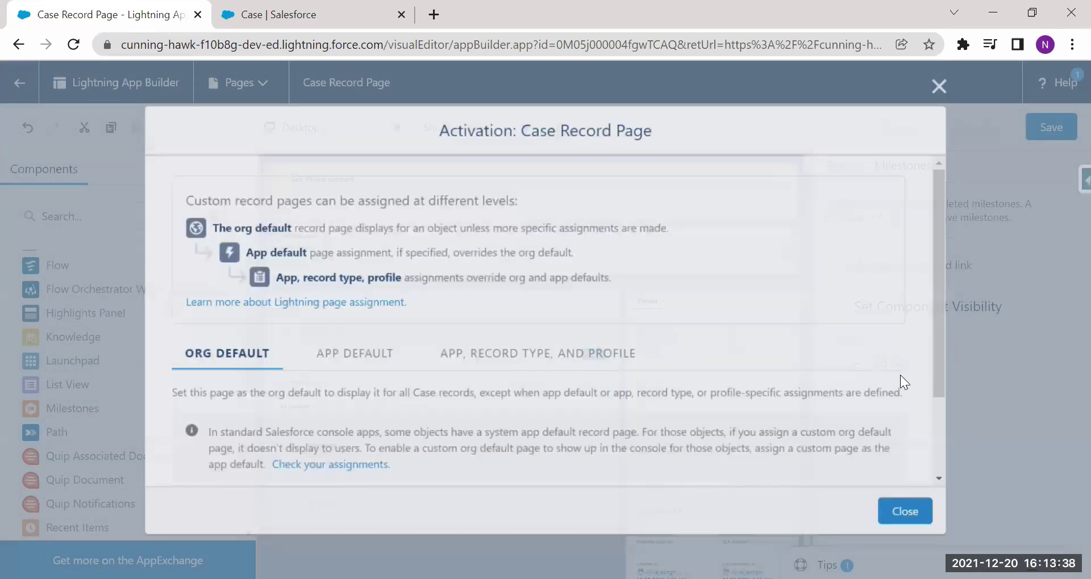
{"action": "left_click_drag", "start_coordinate": [943, 386], "coordinate": [945, 440]}
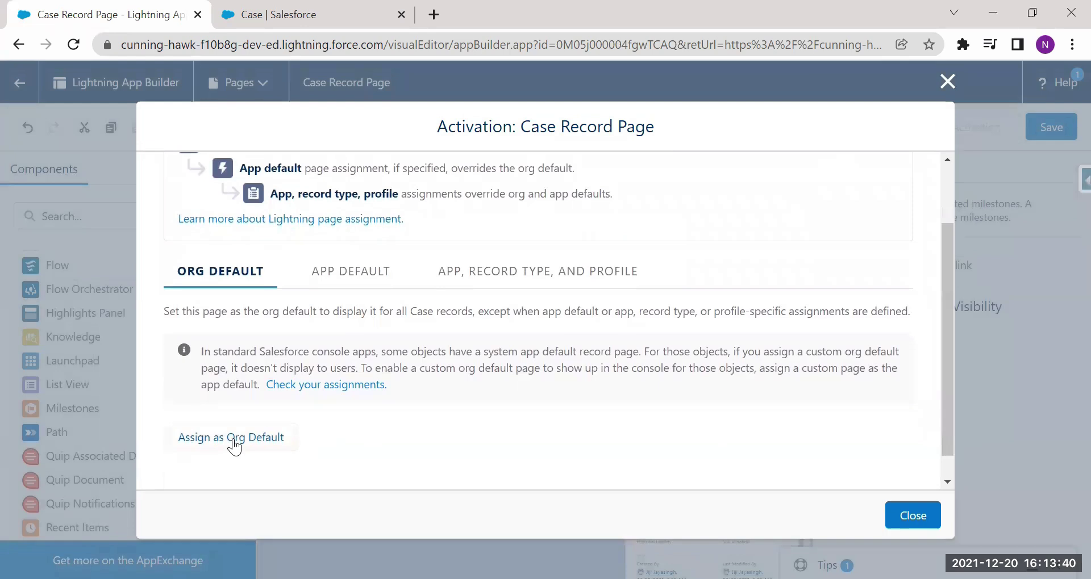
{"action": "left_click", "coordinate": [233, 442]}
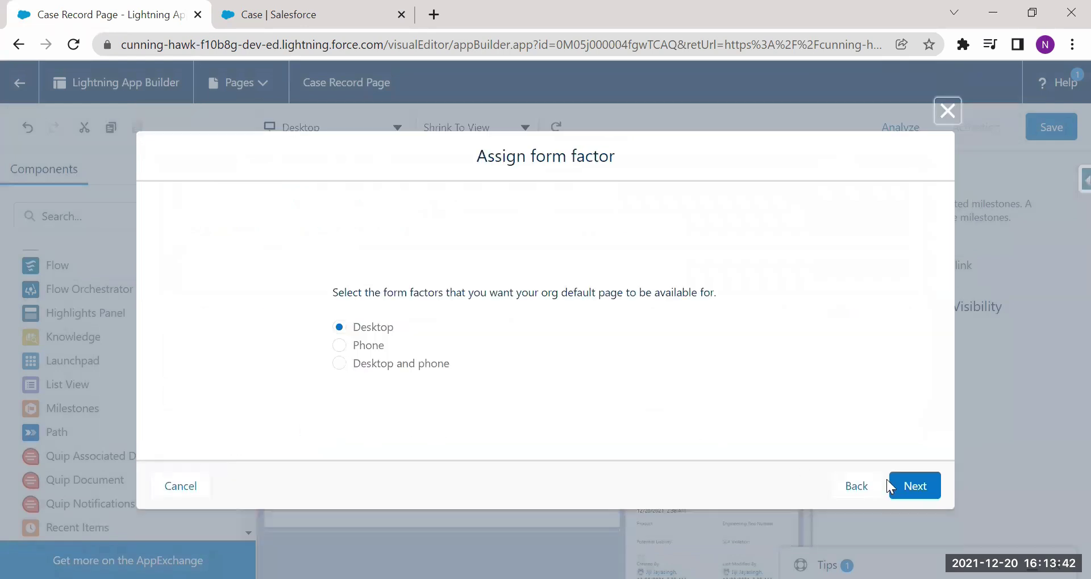
{"action": "left_click", "coordinate": [915, 487]}
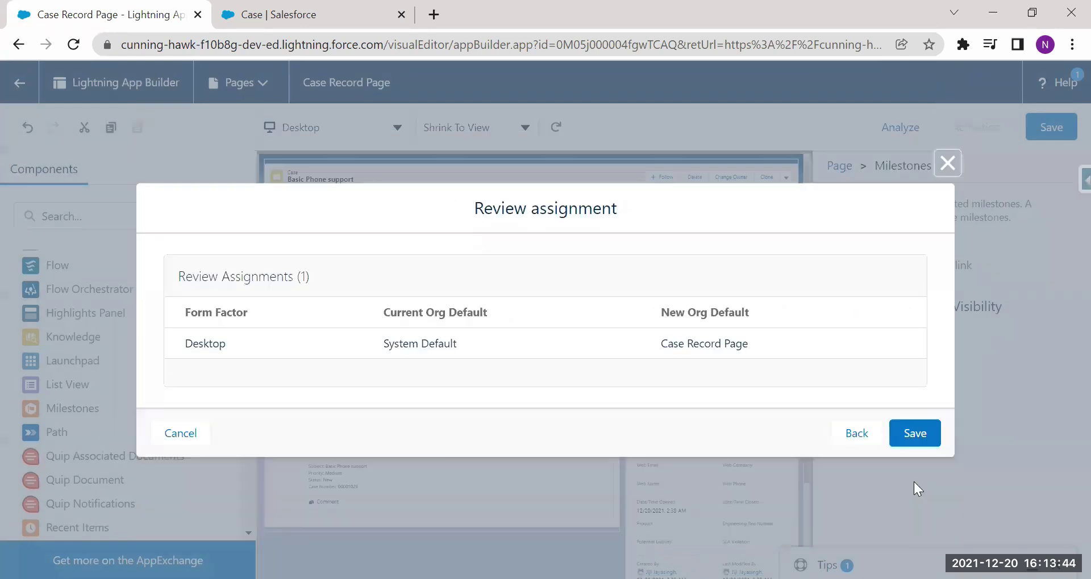
{"action": "left_click", "coordinate": [913, 435]}
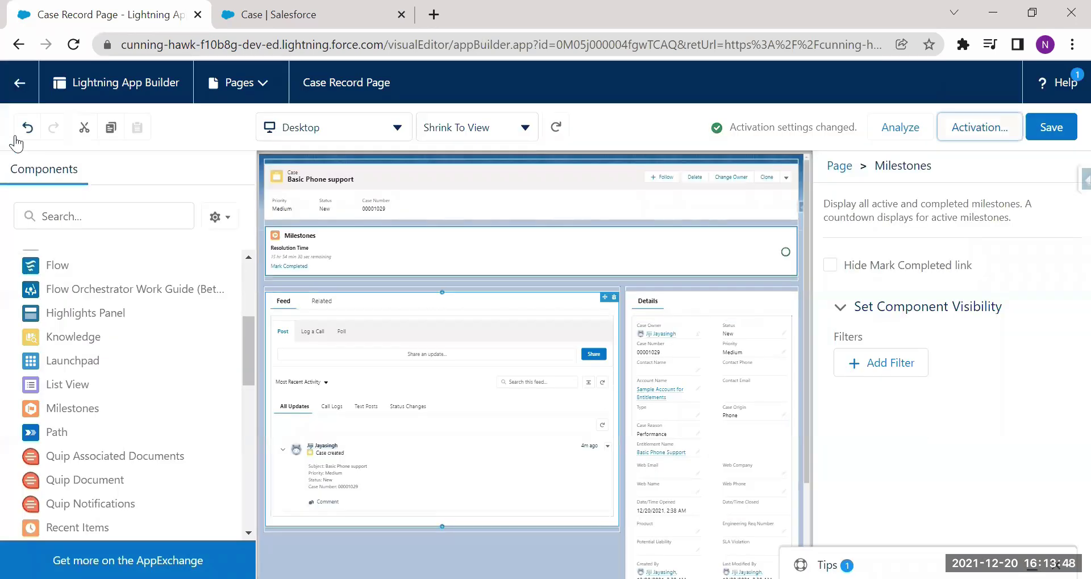
{"action": "left_click", "coordinate": [19, 83]}
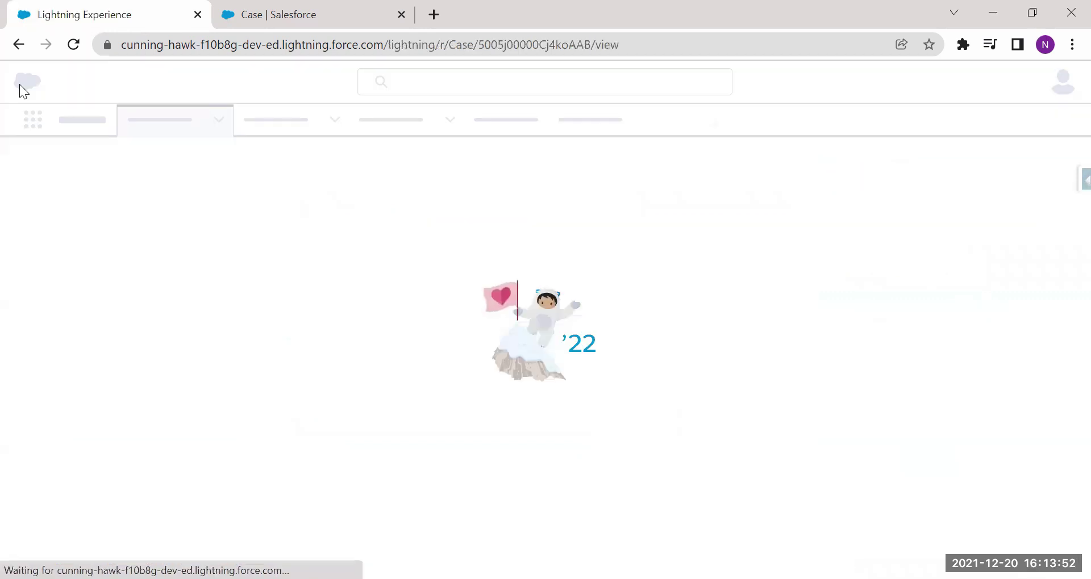